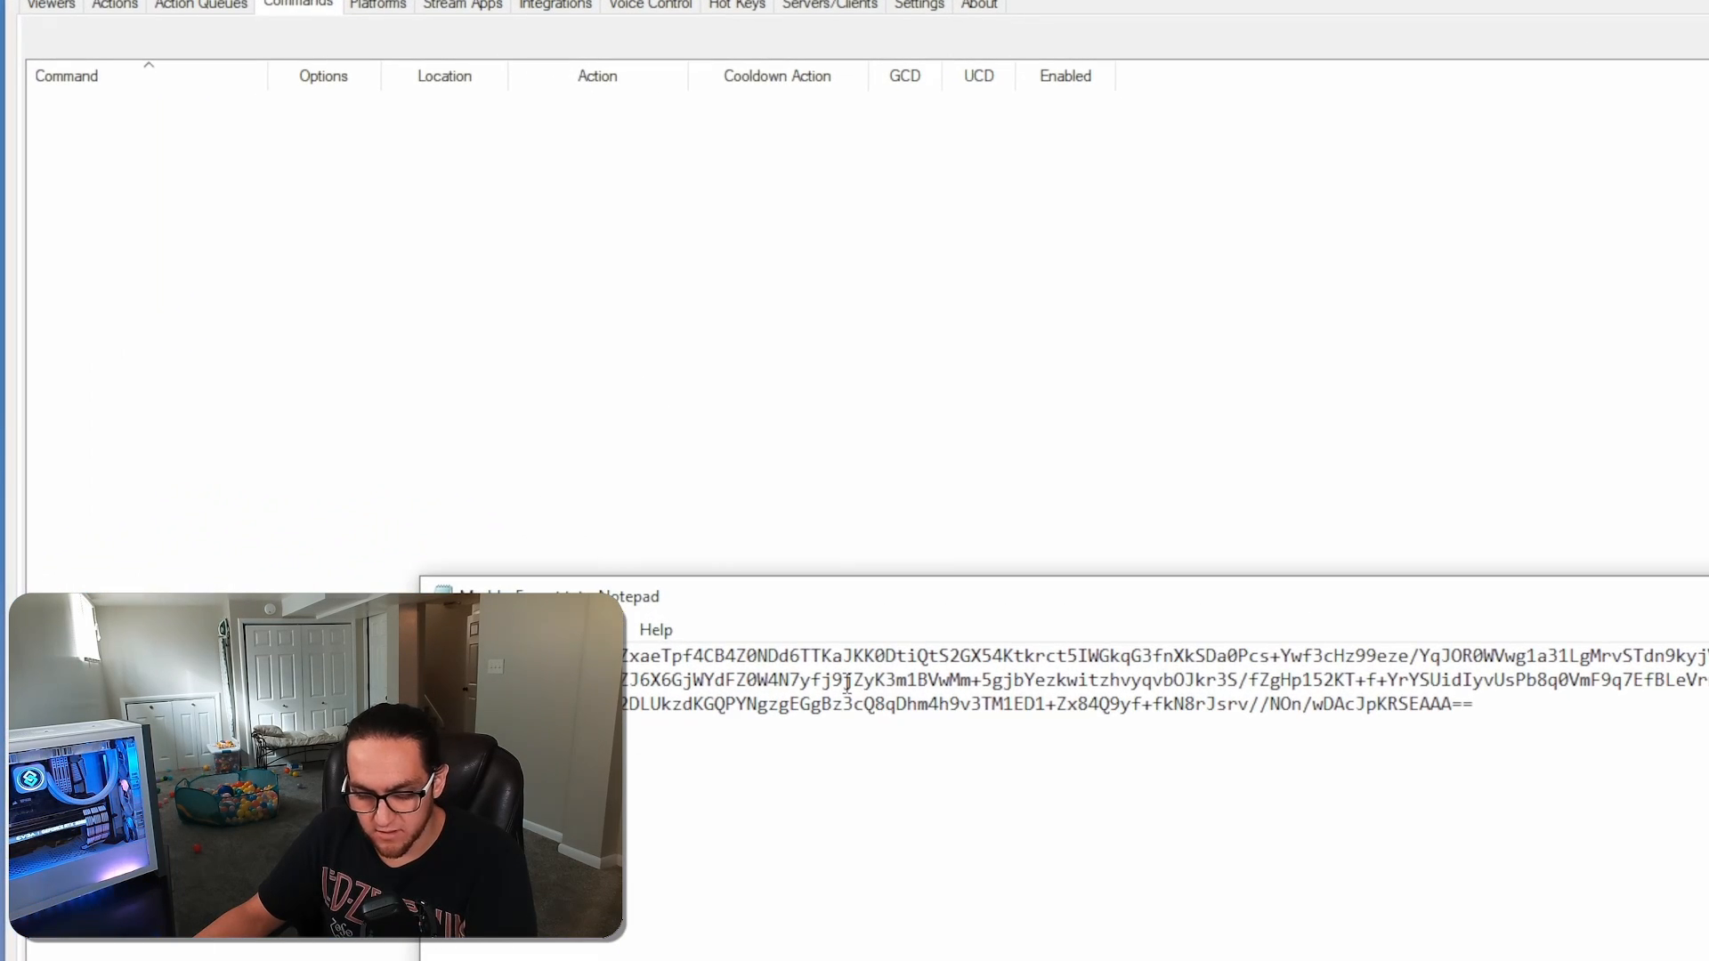
Copy the entire export string from MarblesExport.txt and paste it as the import string in Streamer.bot
key("ctrl+a")
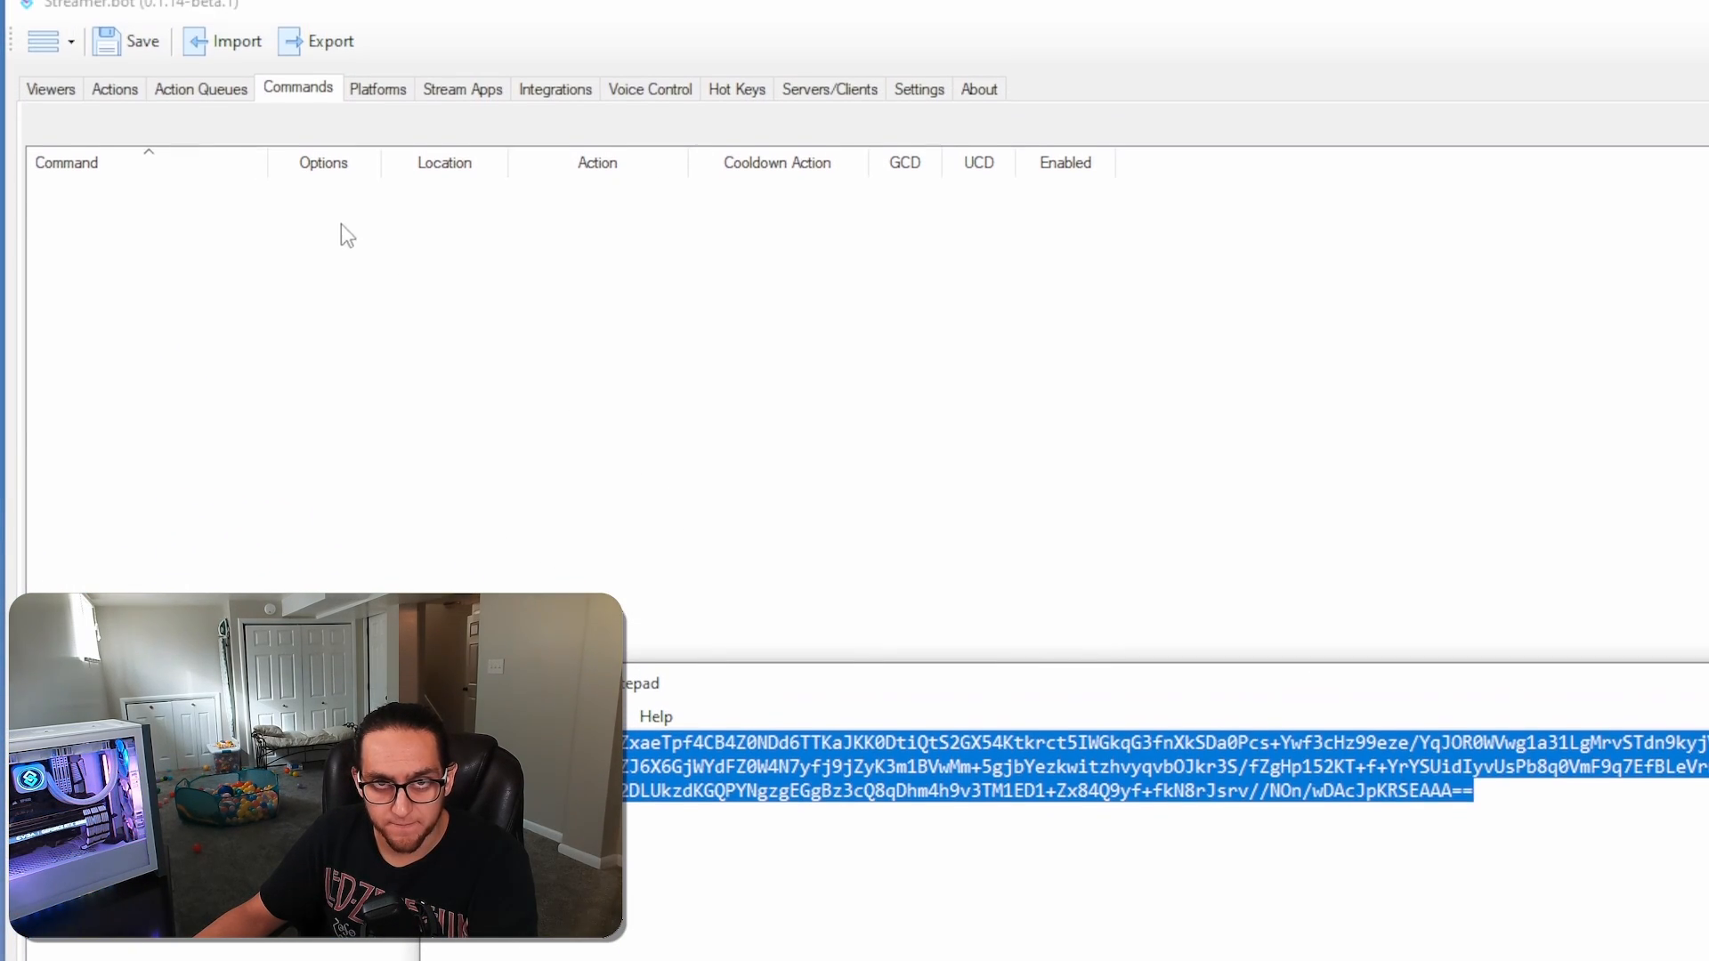
left_click(335, 128)
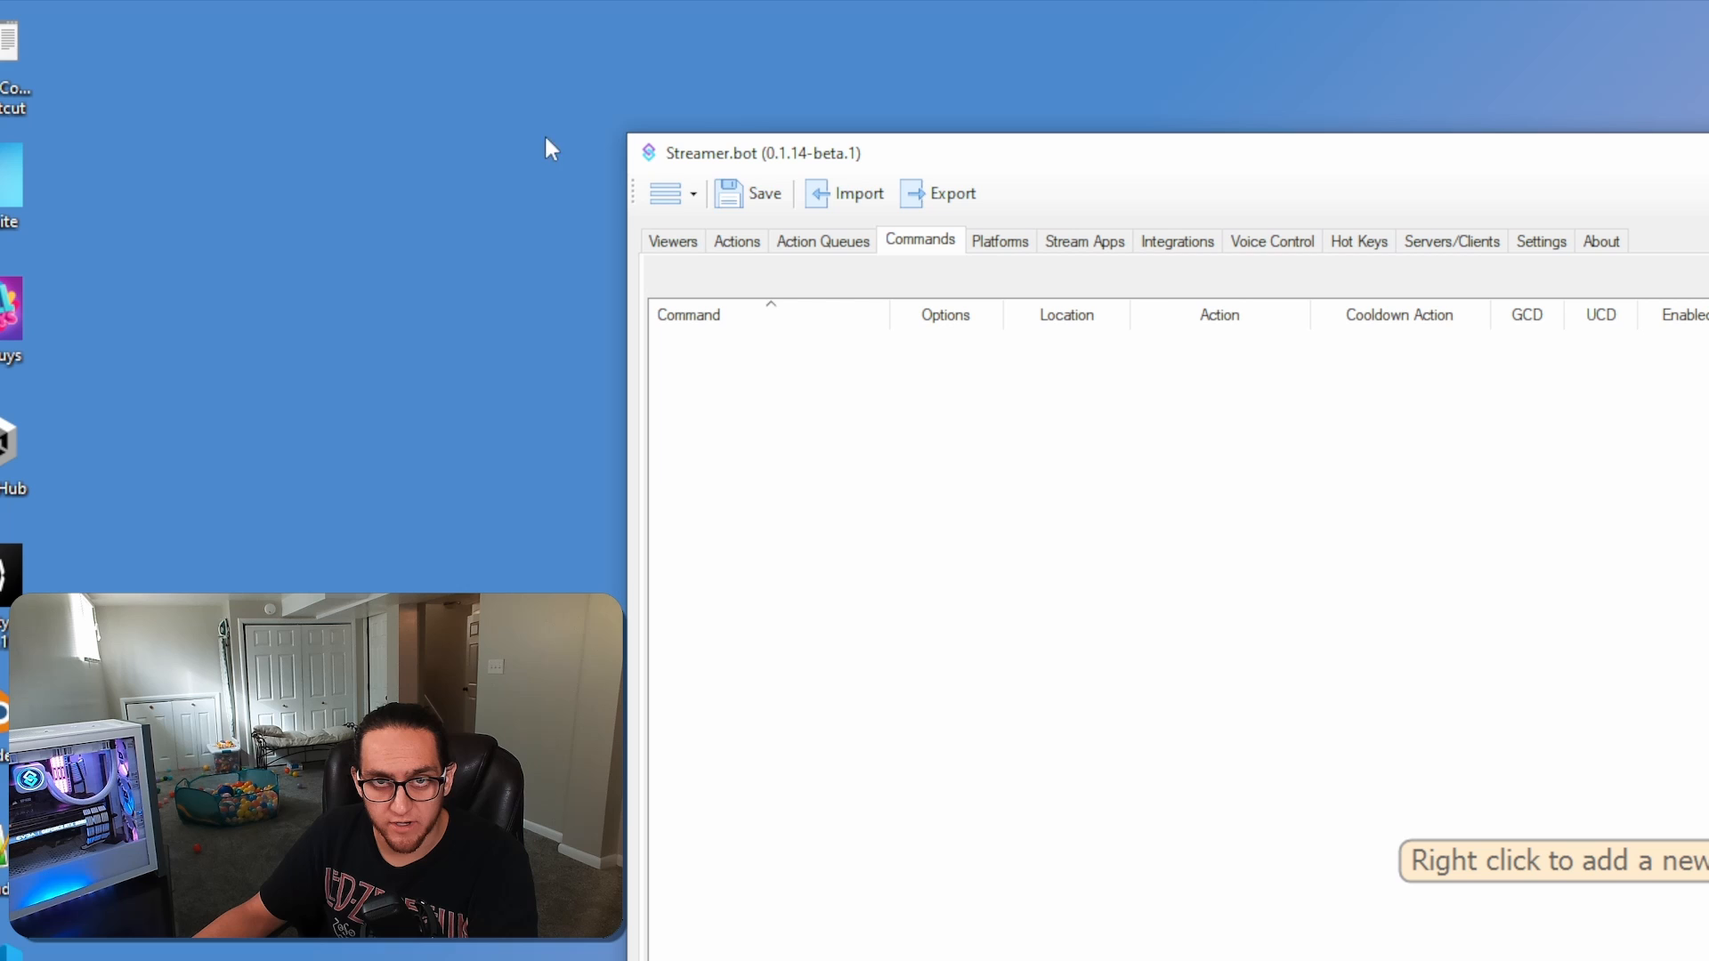
left_click(846, 206)
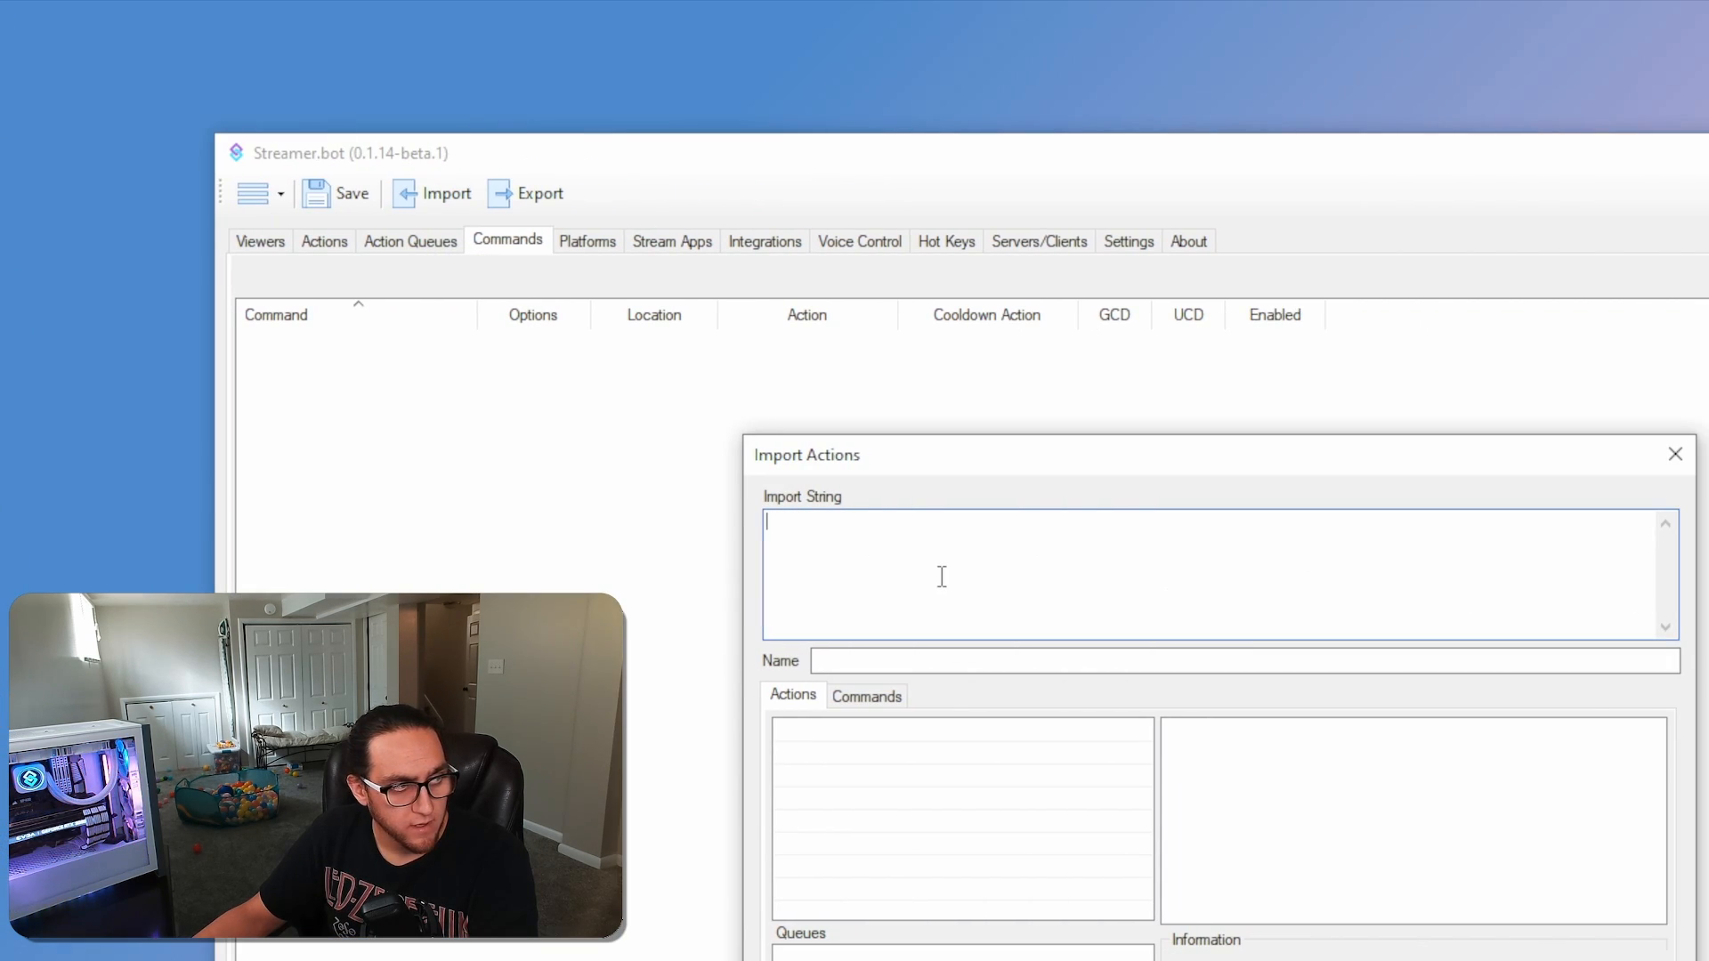
key("ctrl+v")
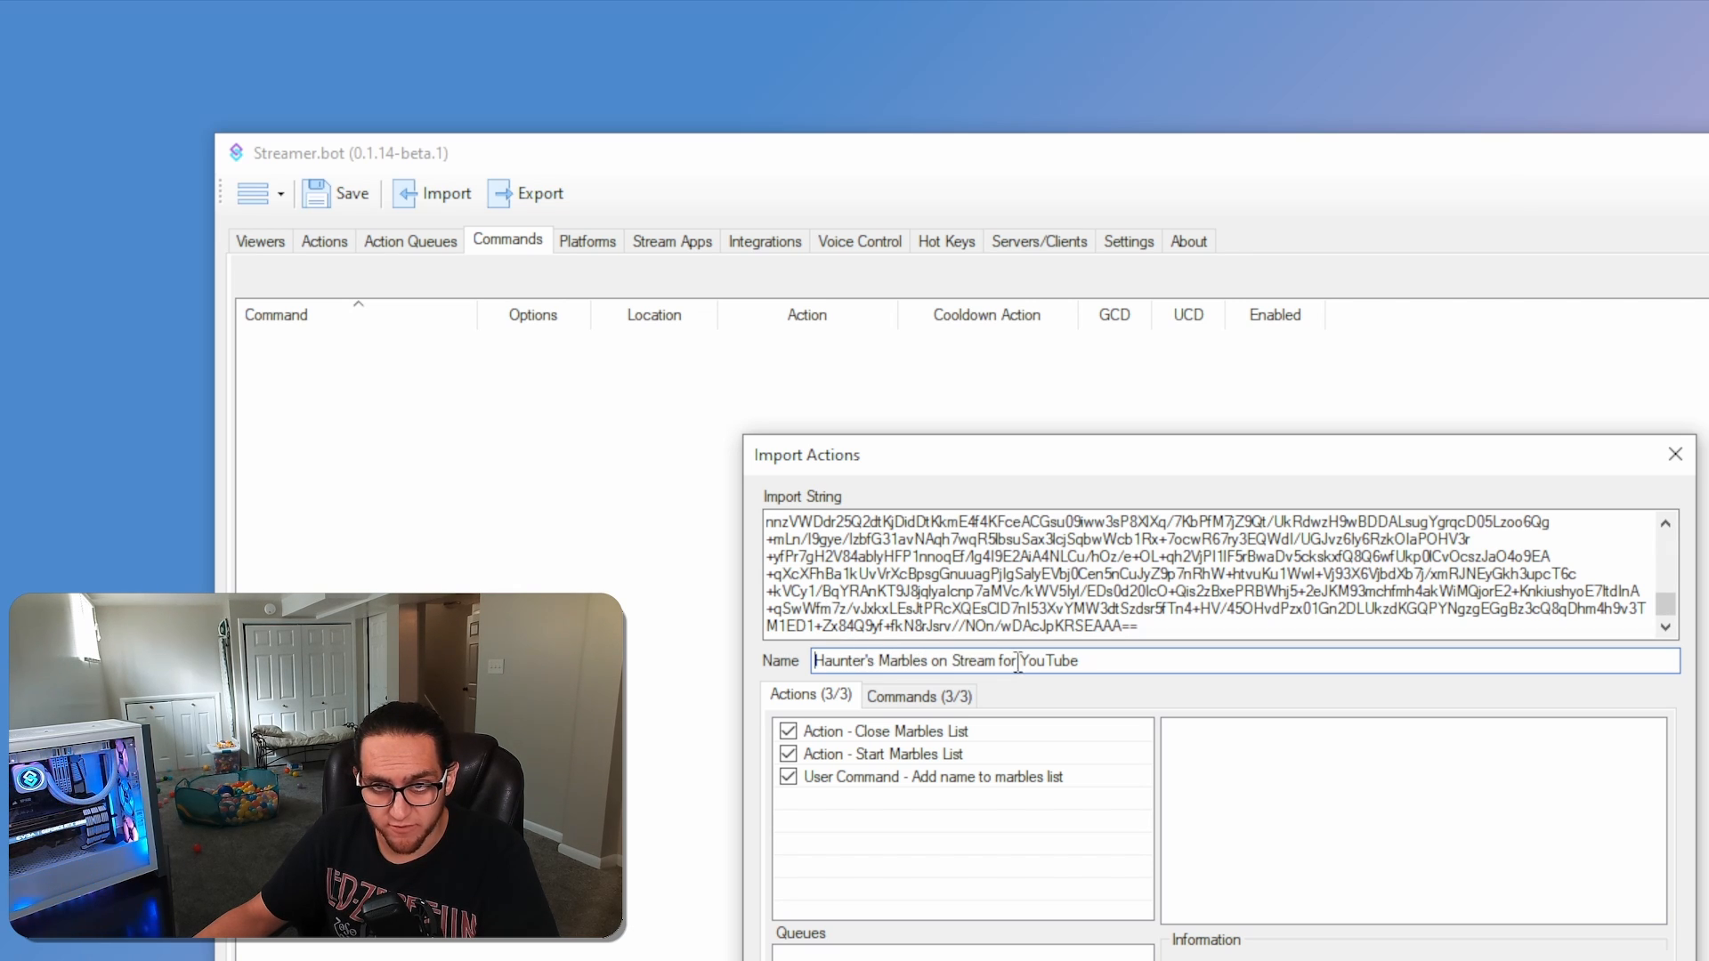
Check the commands in the package, import Haunter's Marbles on Stream for YouTube, and display the imported actions
left_click(906, 697)
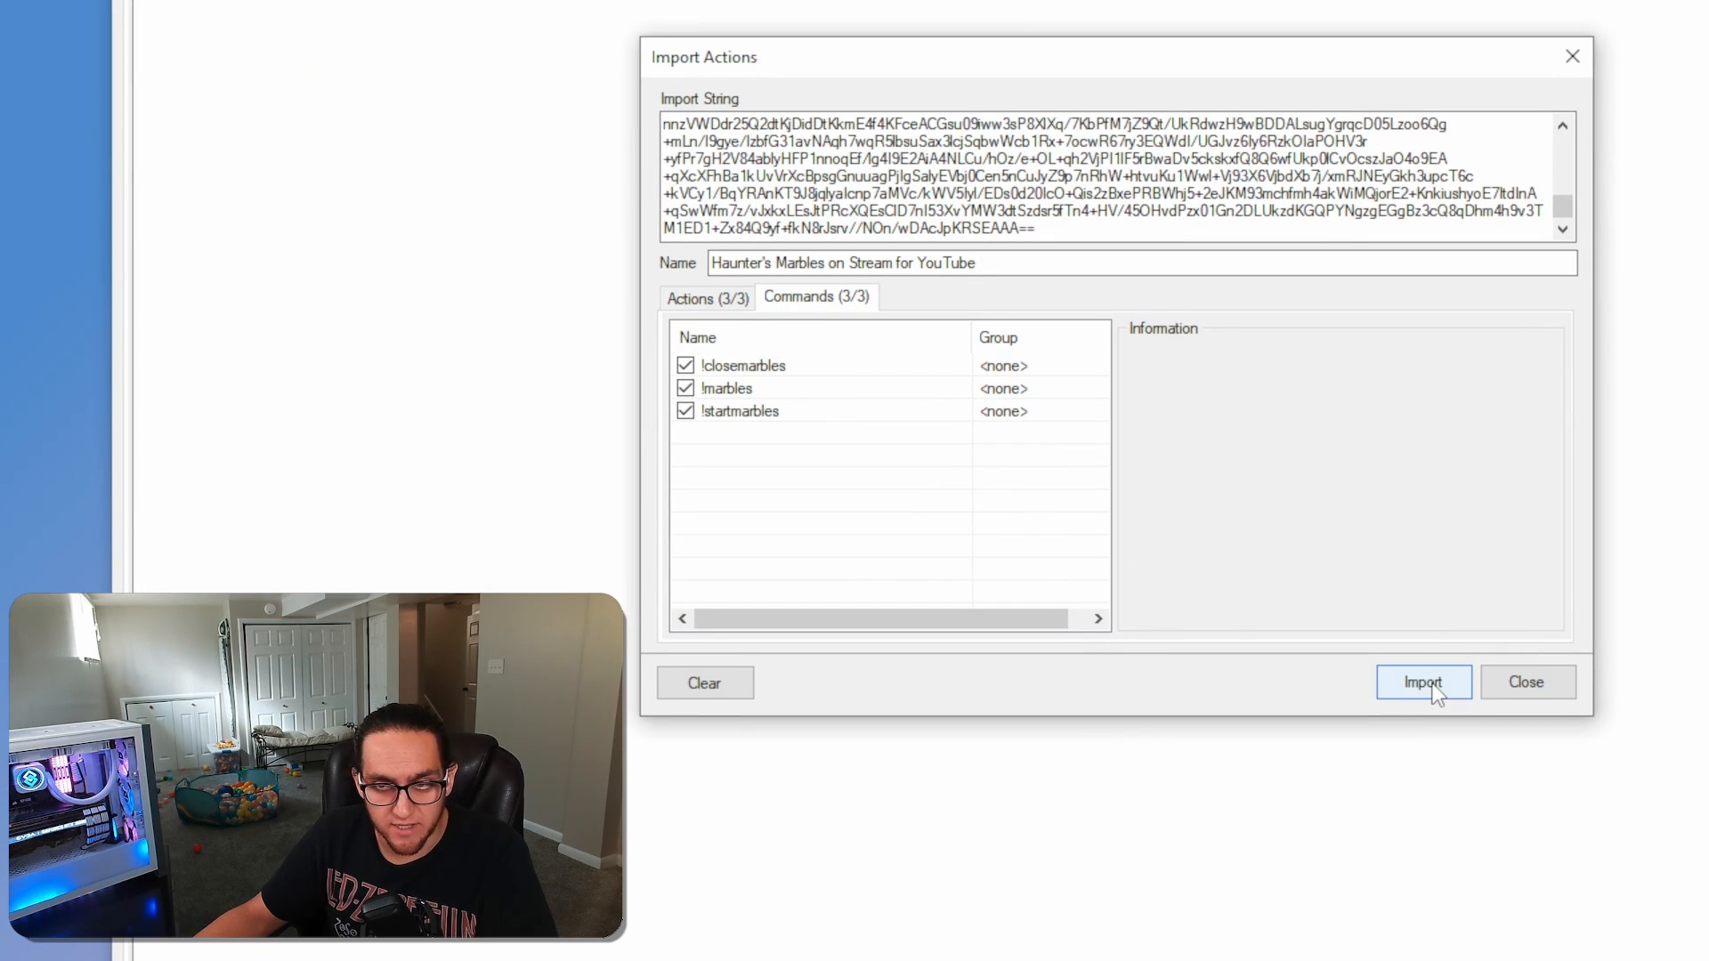
left_click(1424, 684)
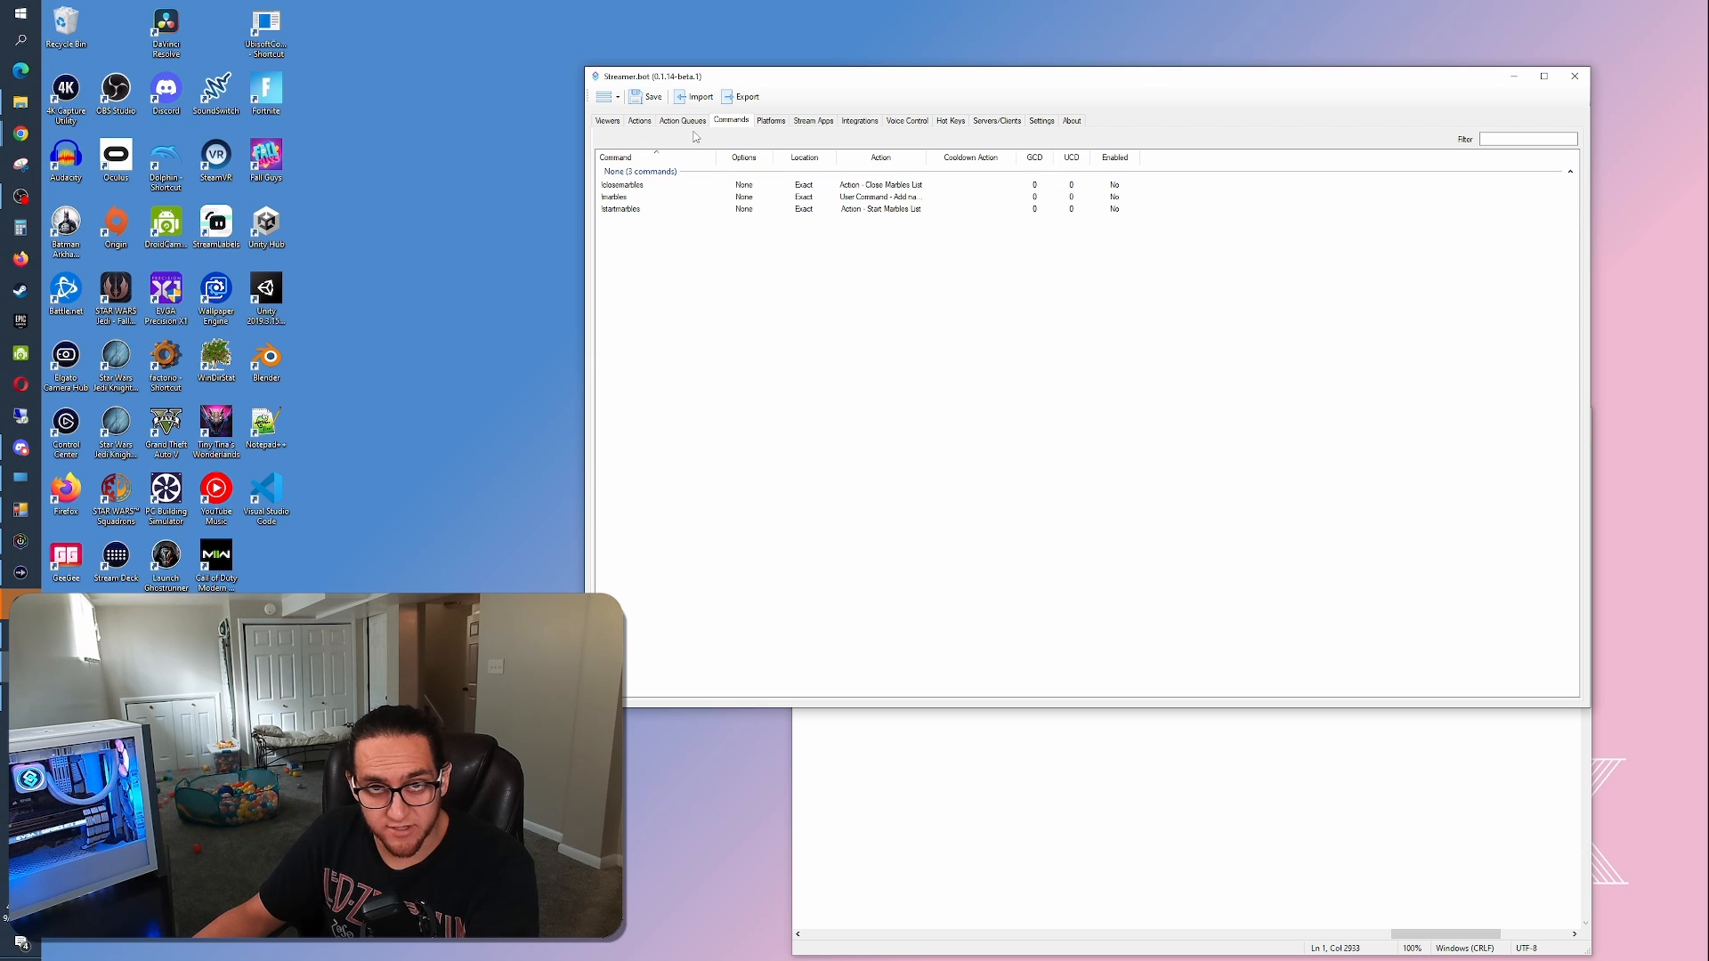
left_click(640, 121)
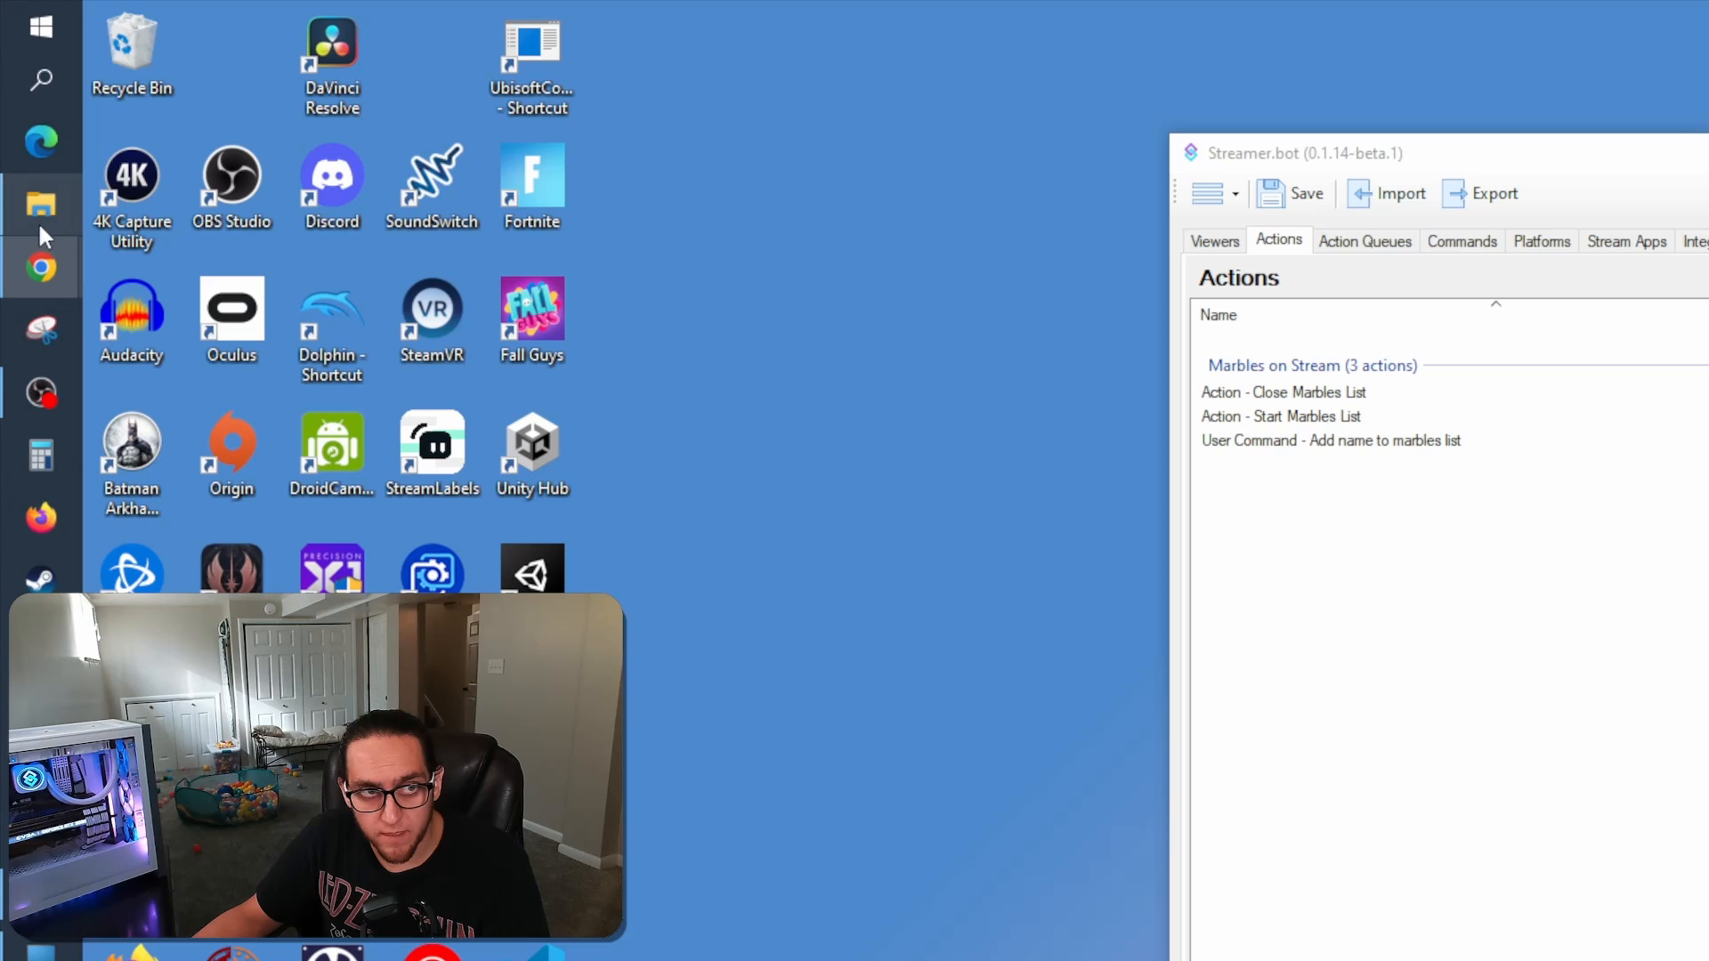
Open a new File Explorer window and go to the Text Files folder inside Twitch_Stuff
right_click(32, 212)
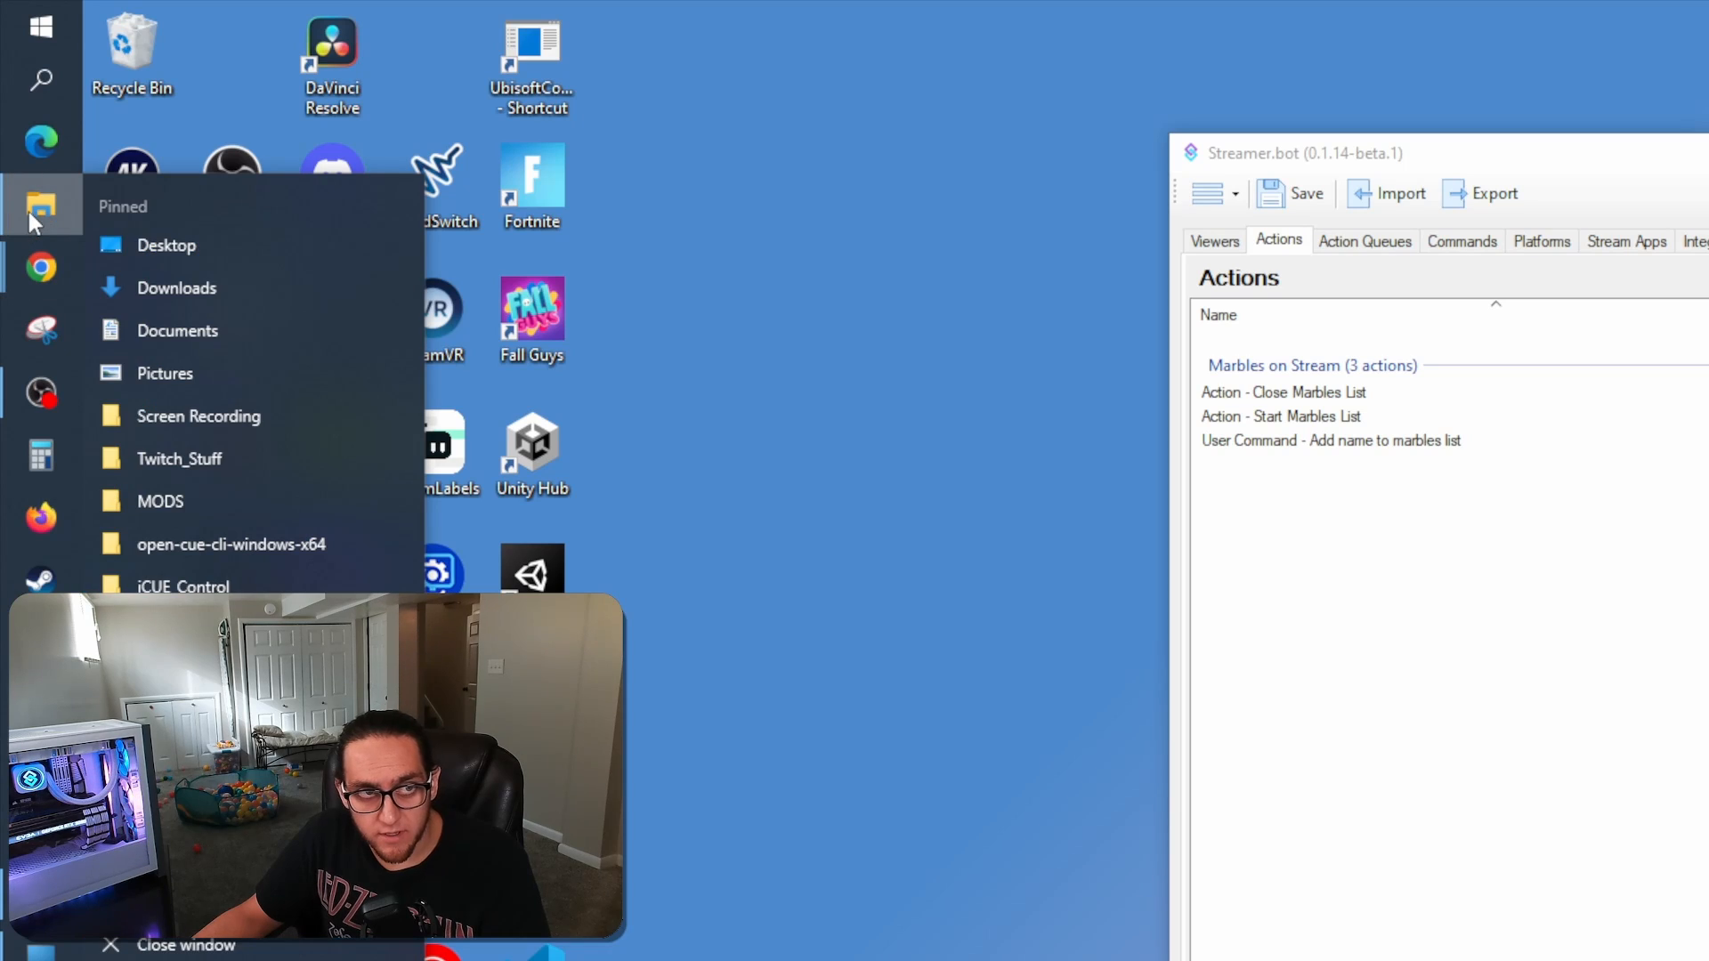
left_click(189, 858)
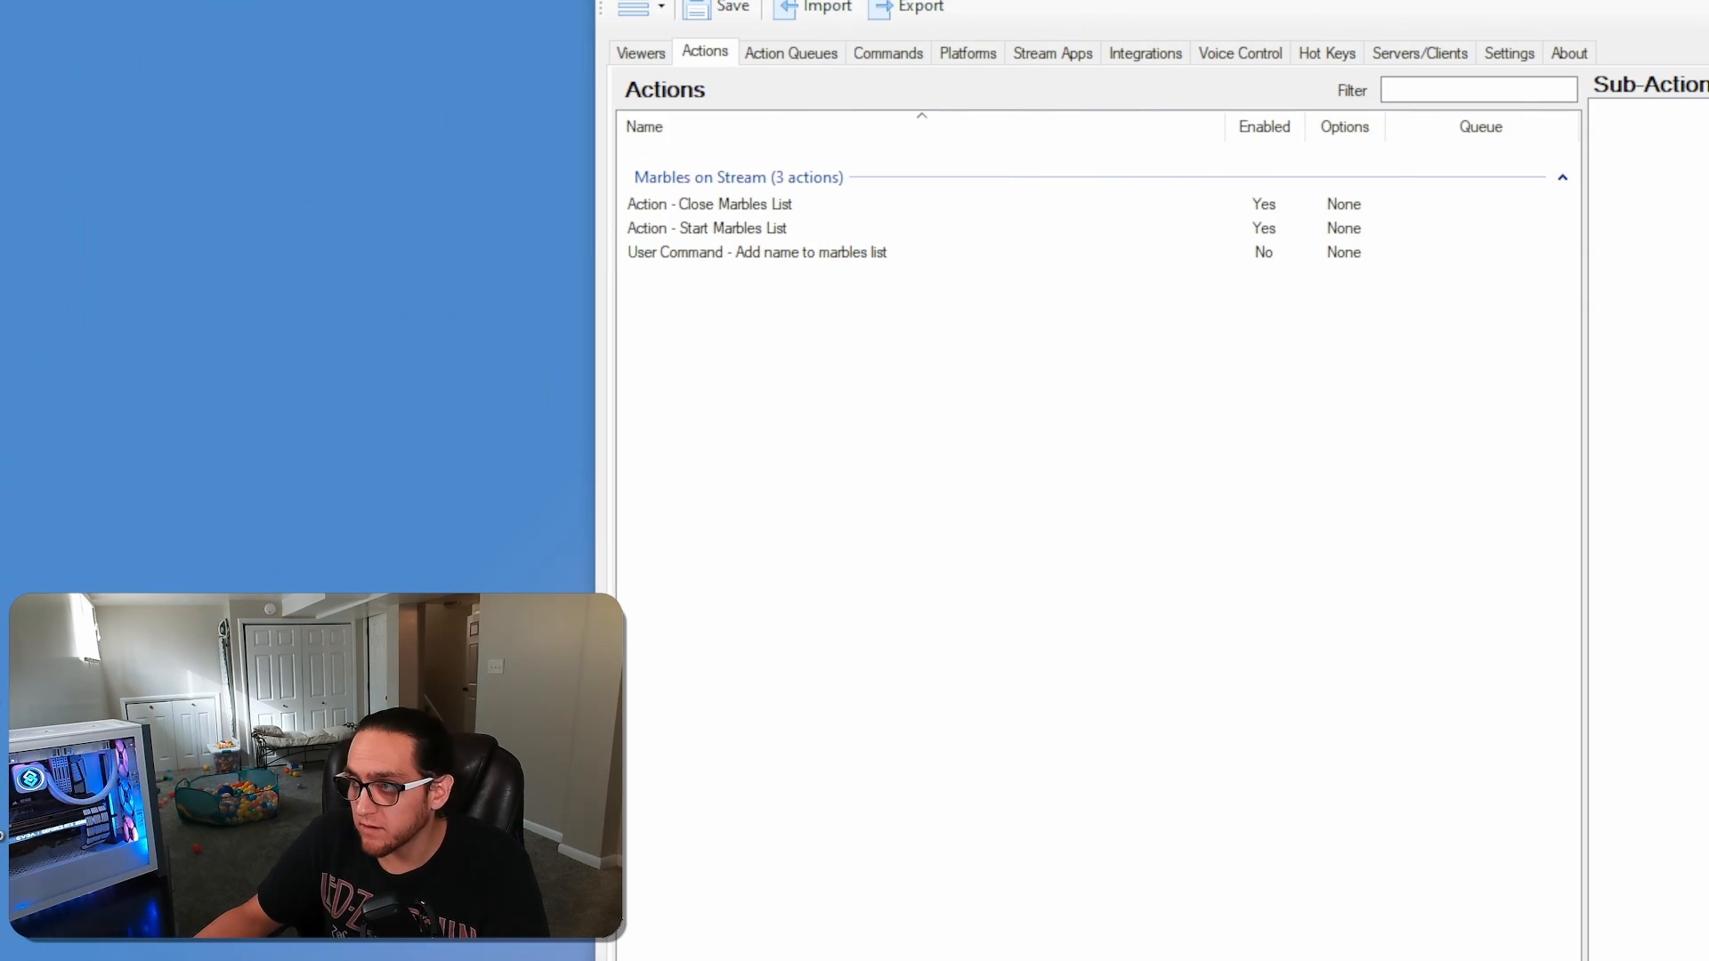
left_click_drag(1705, 227, 924, 299)
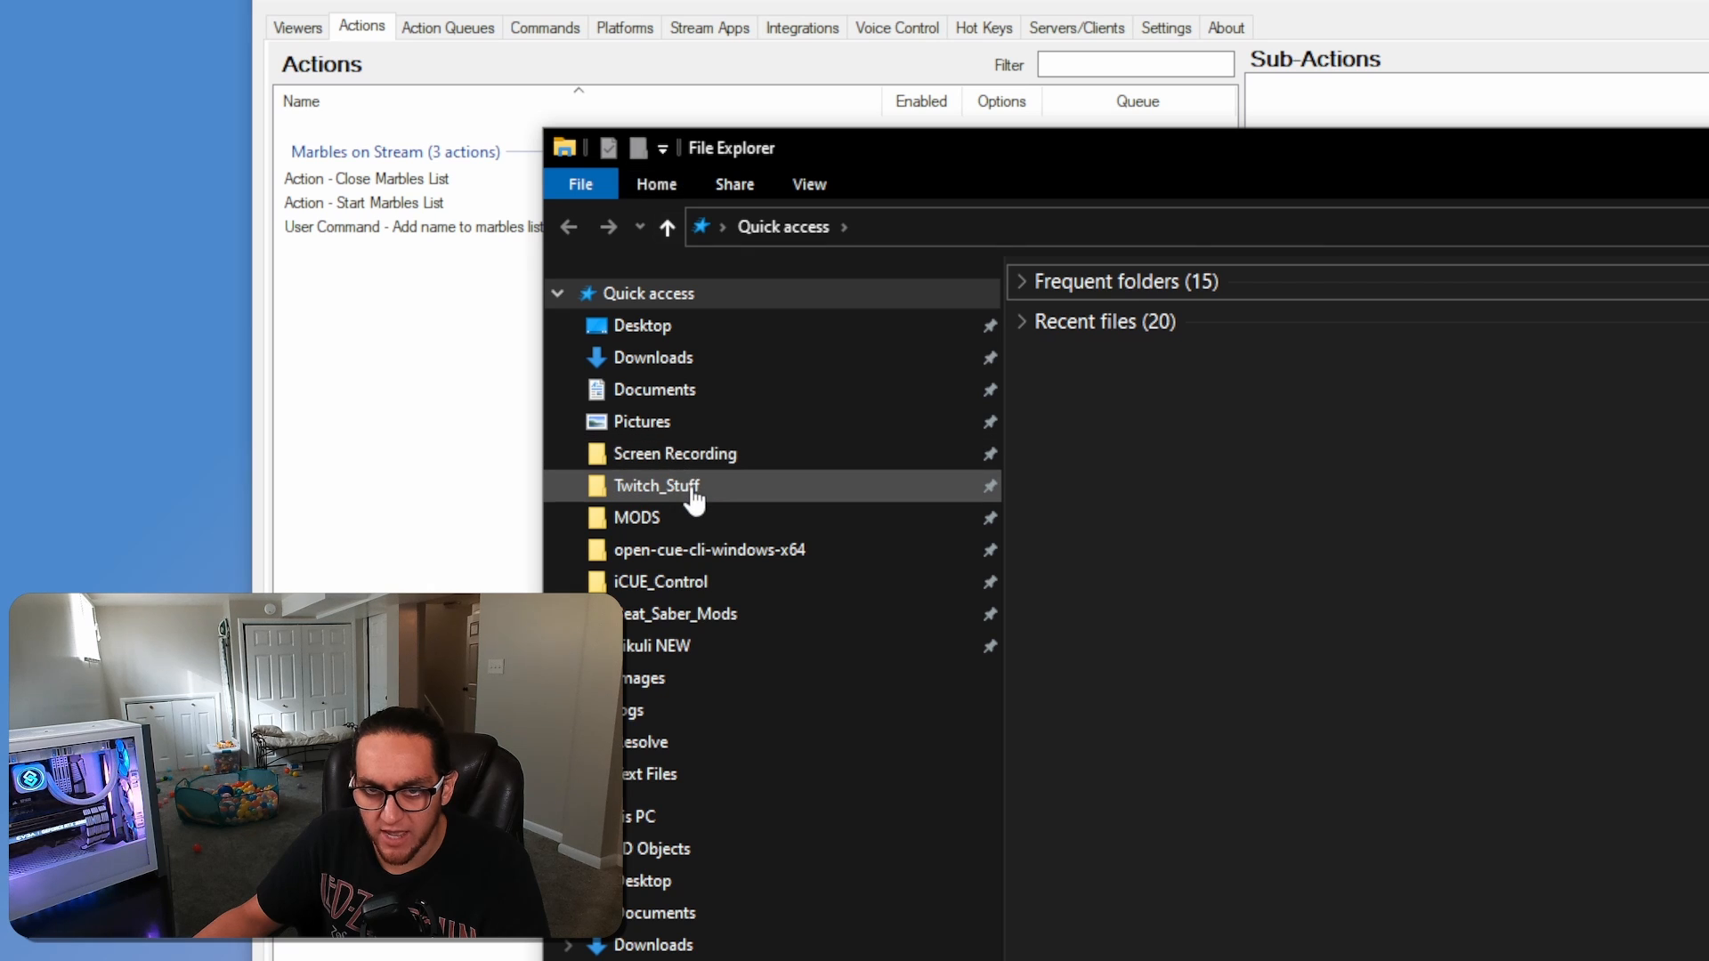
left_click(690, 361)
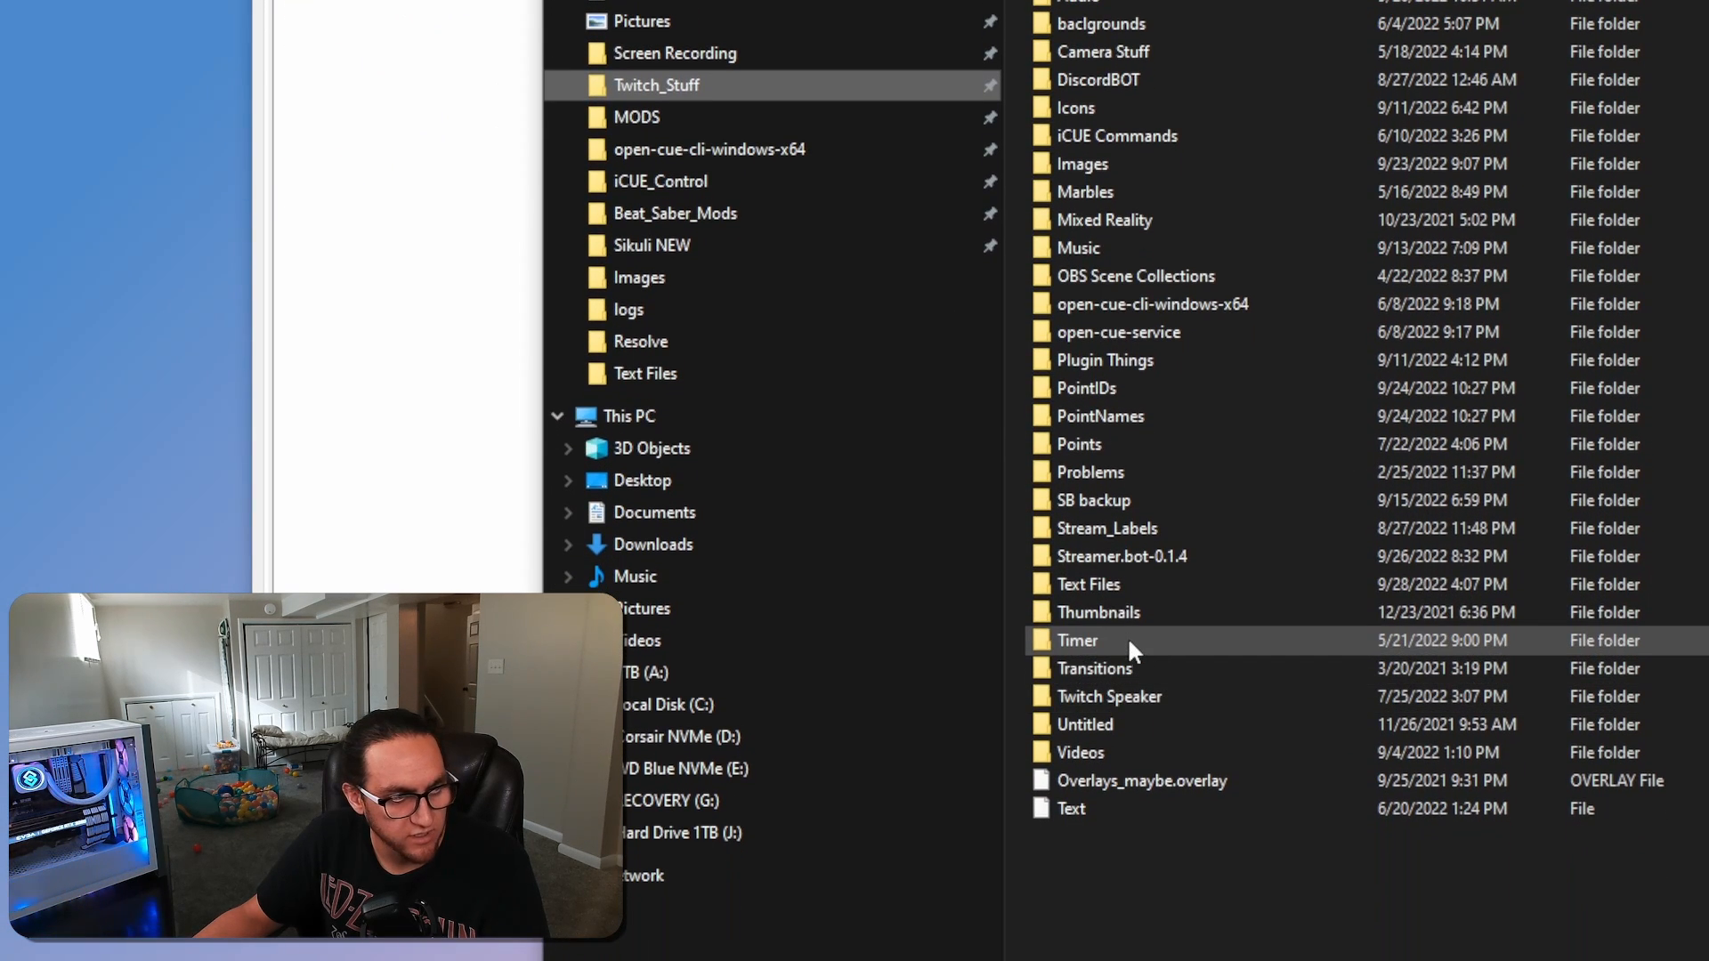
double_click(1116, 581)
Create a new text document in the Text Files folder and name it MarblesVideo.csv, accepting the extension change
right_click(1079, 615)
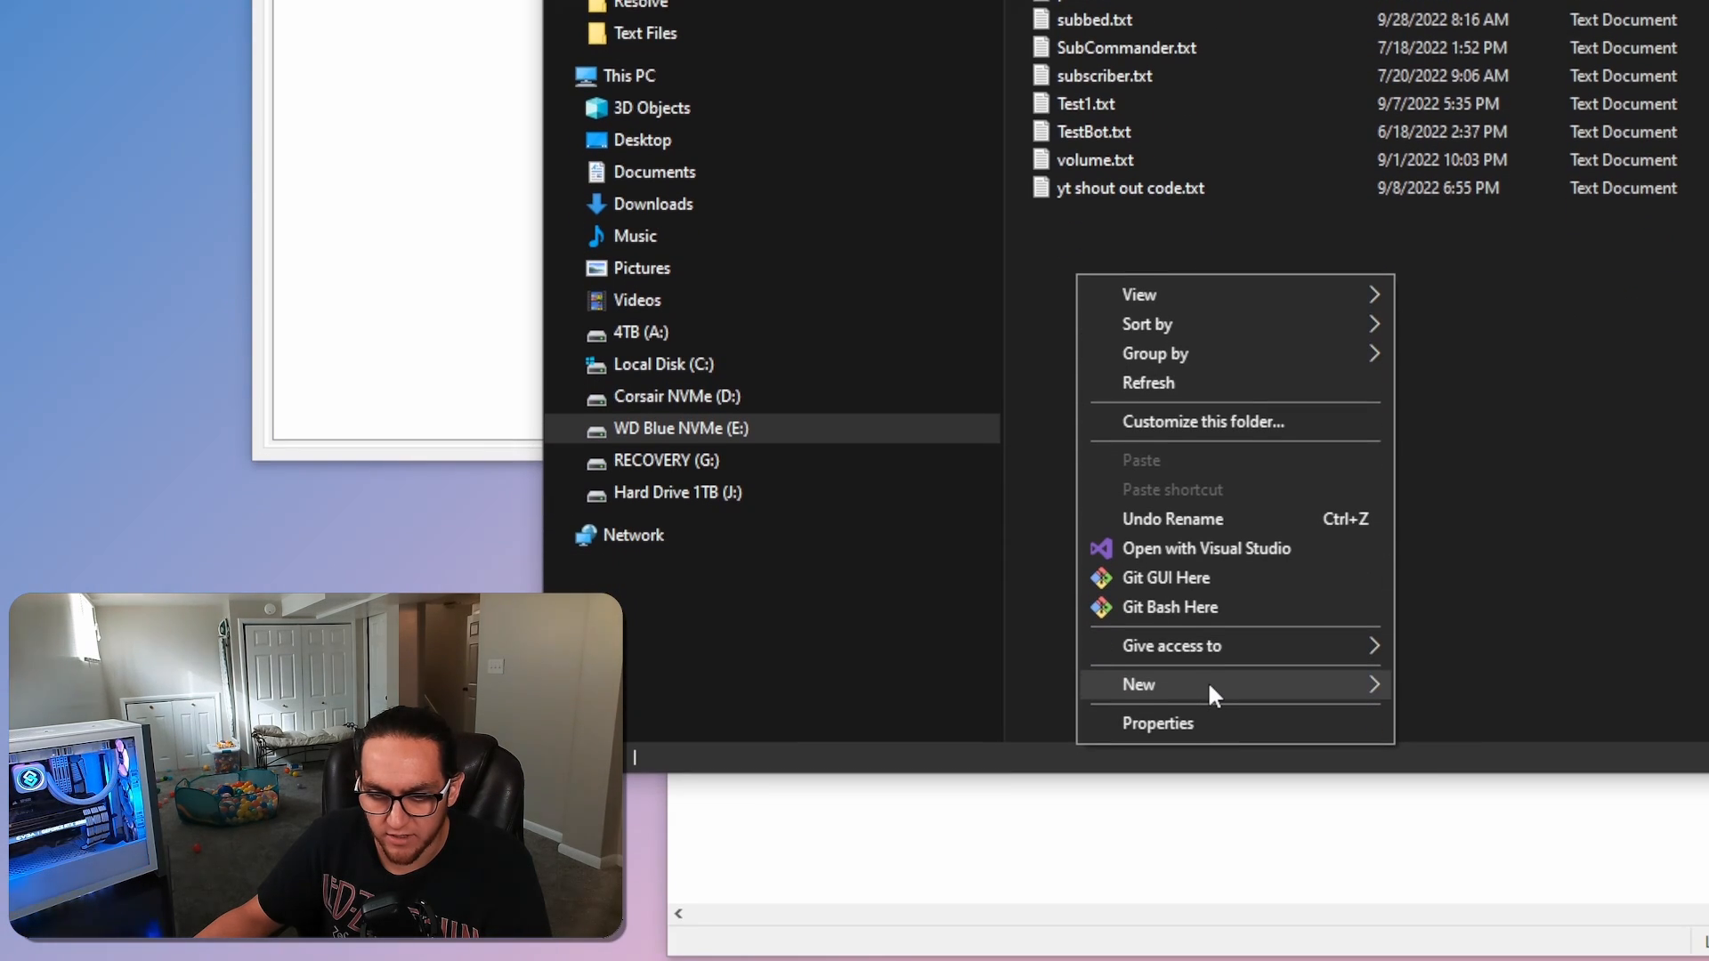
mouse_move(1210, 686)
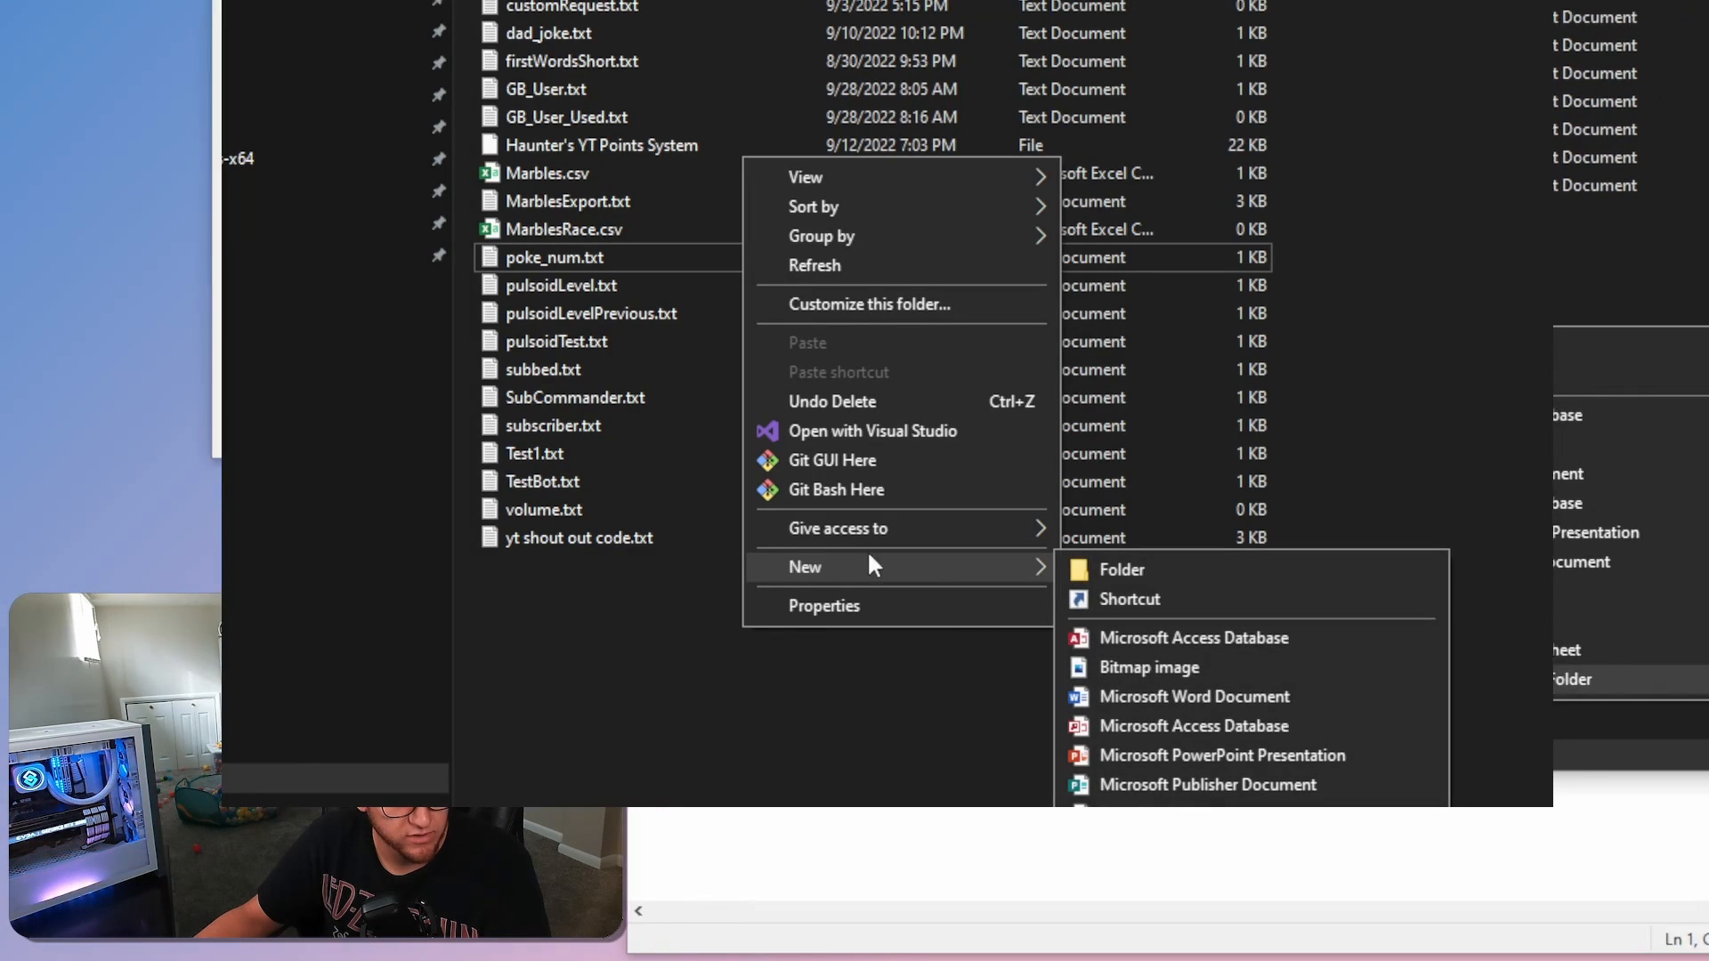
left_click(1123, 780)
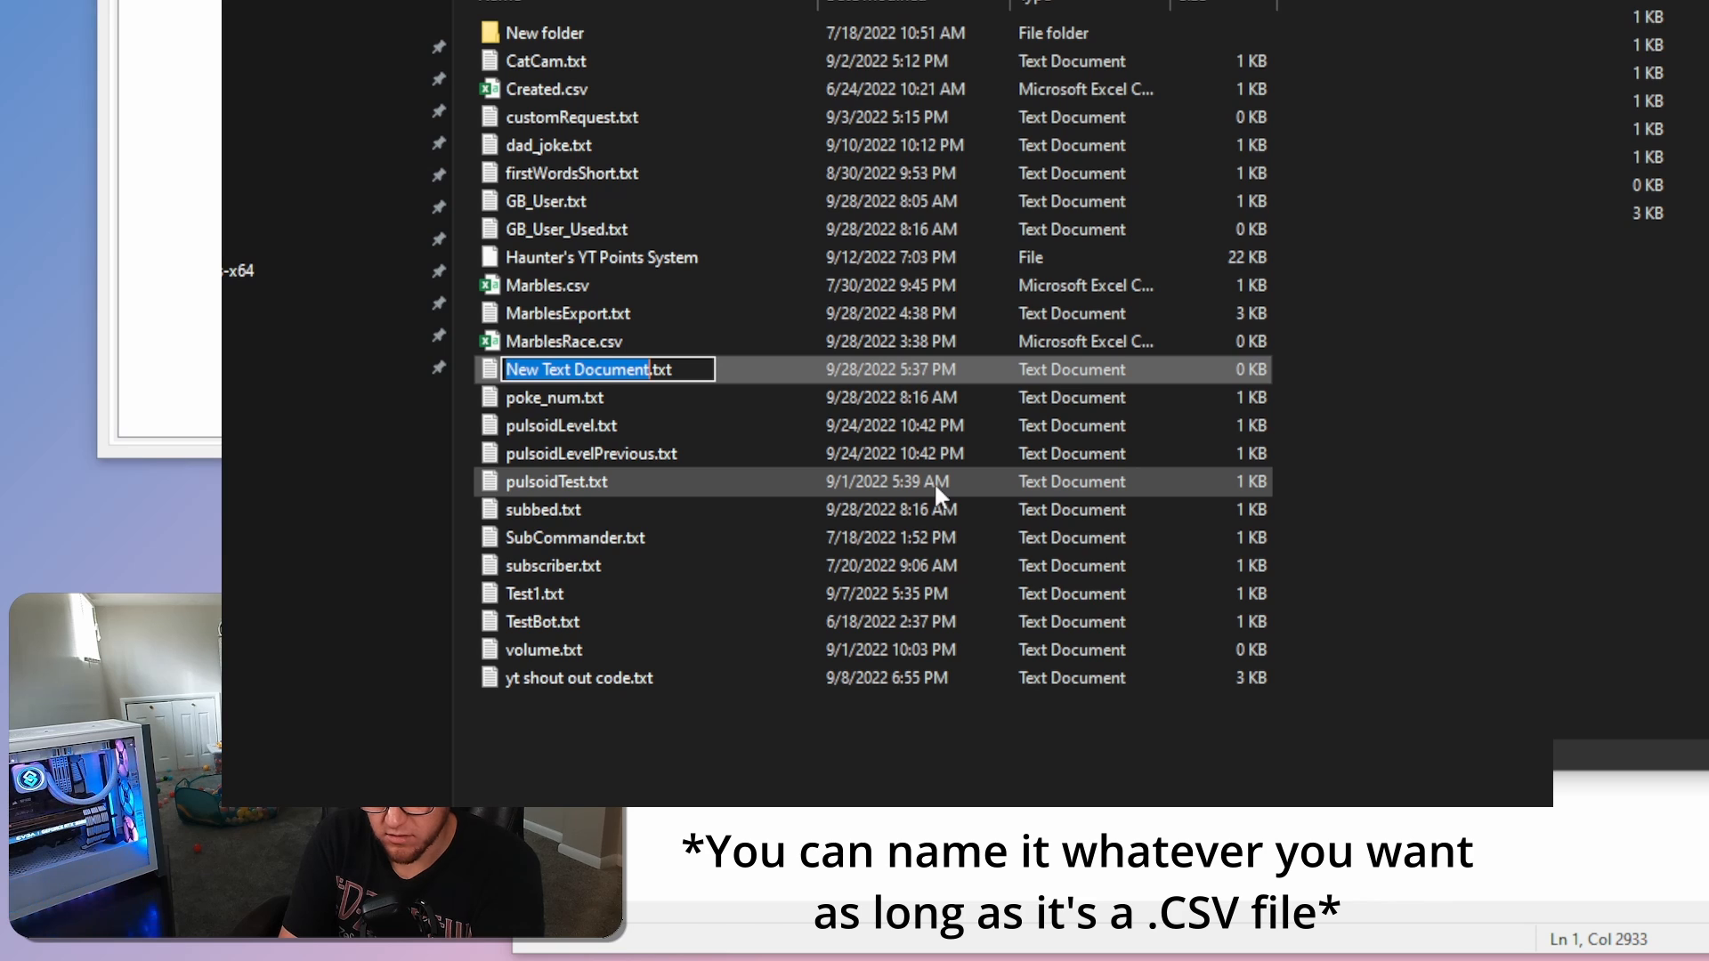
type("Marbles")
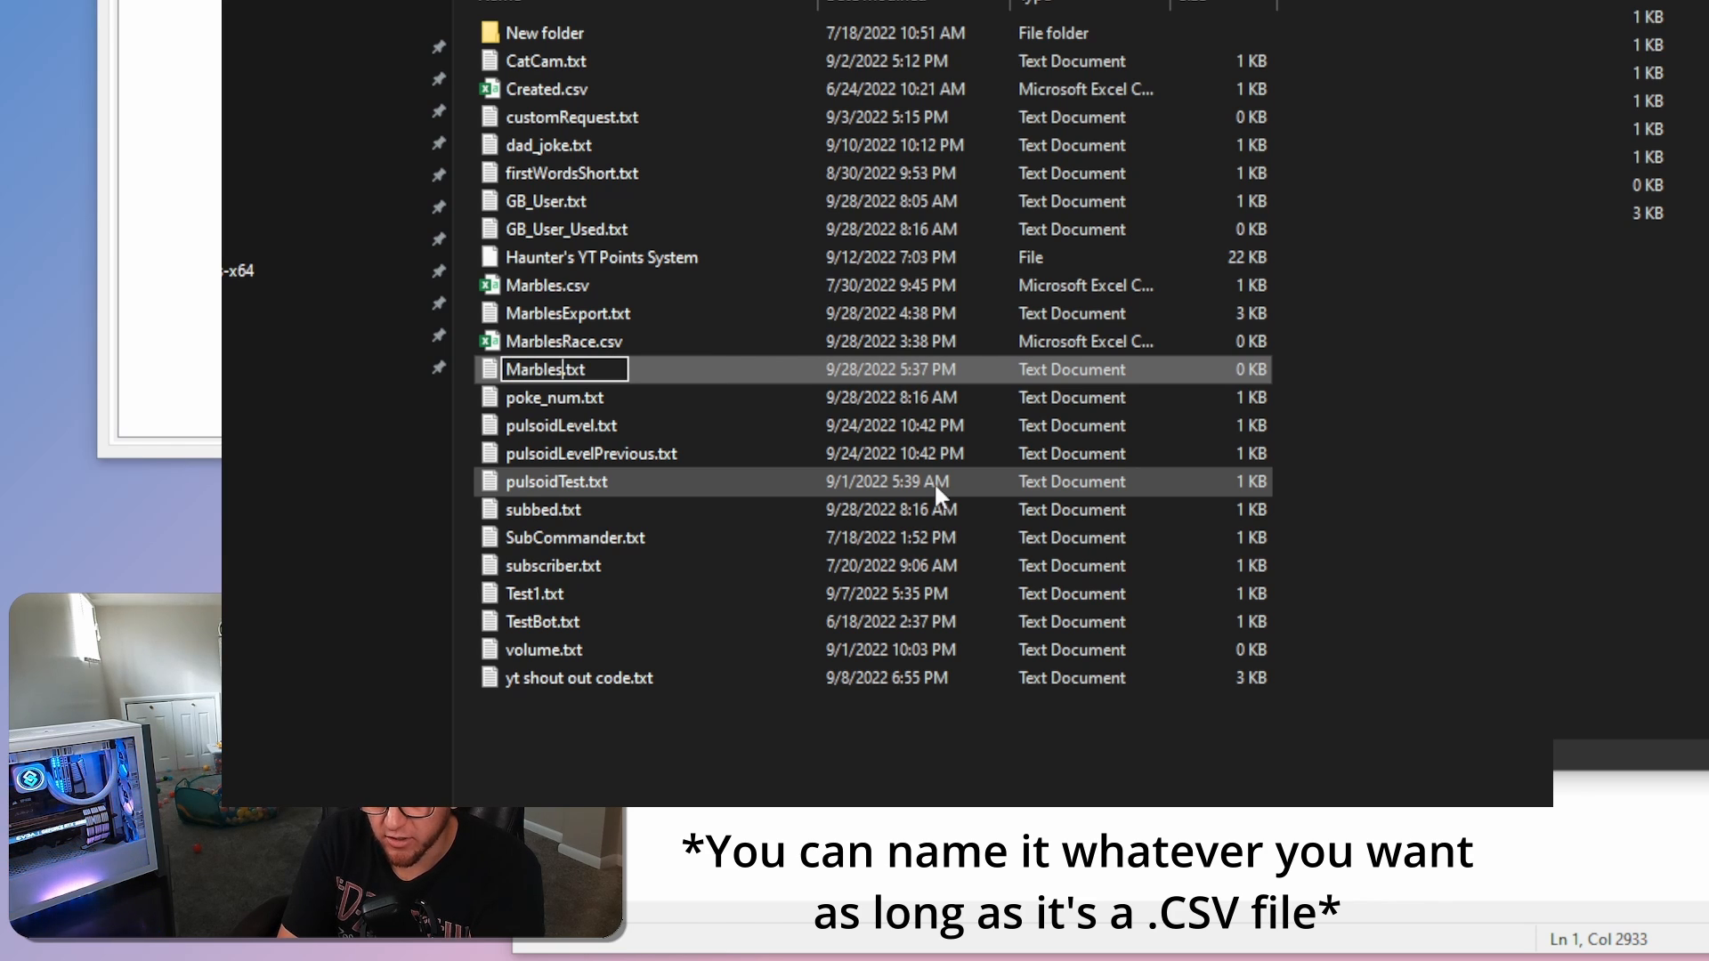
type("Video")
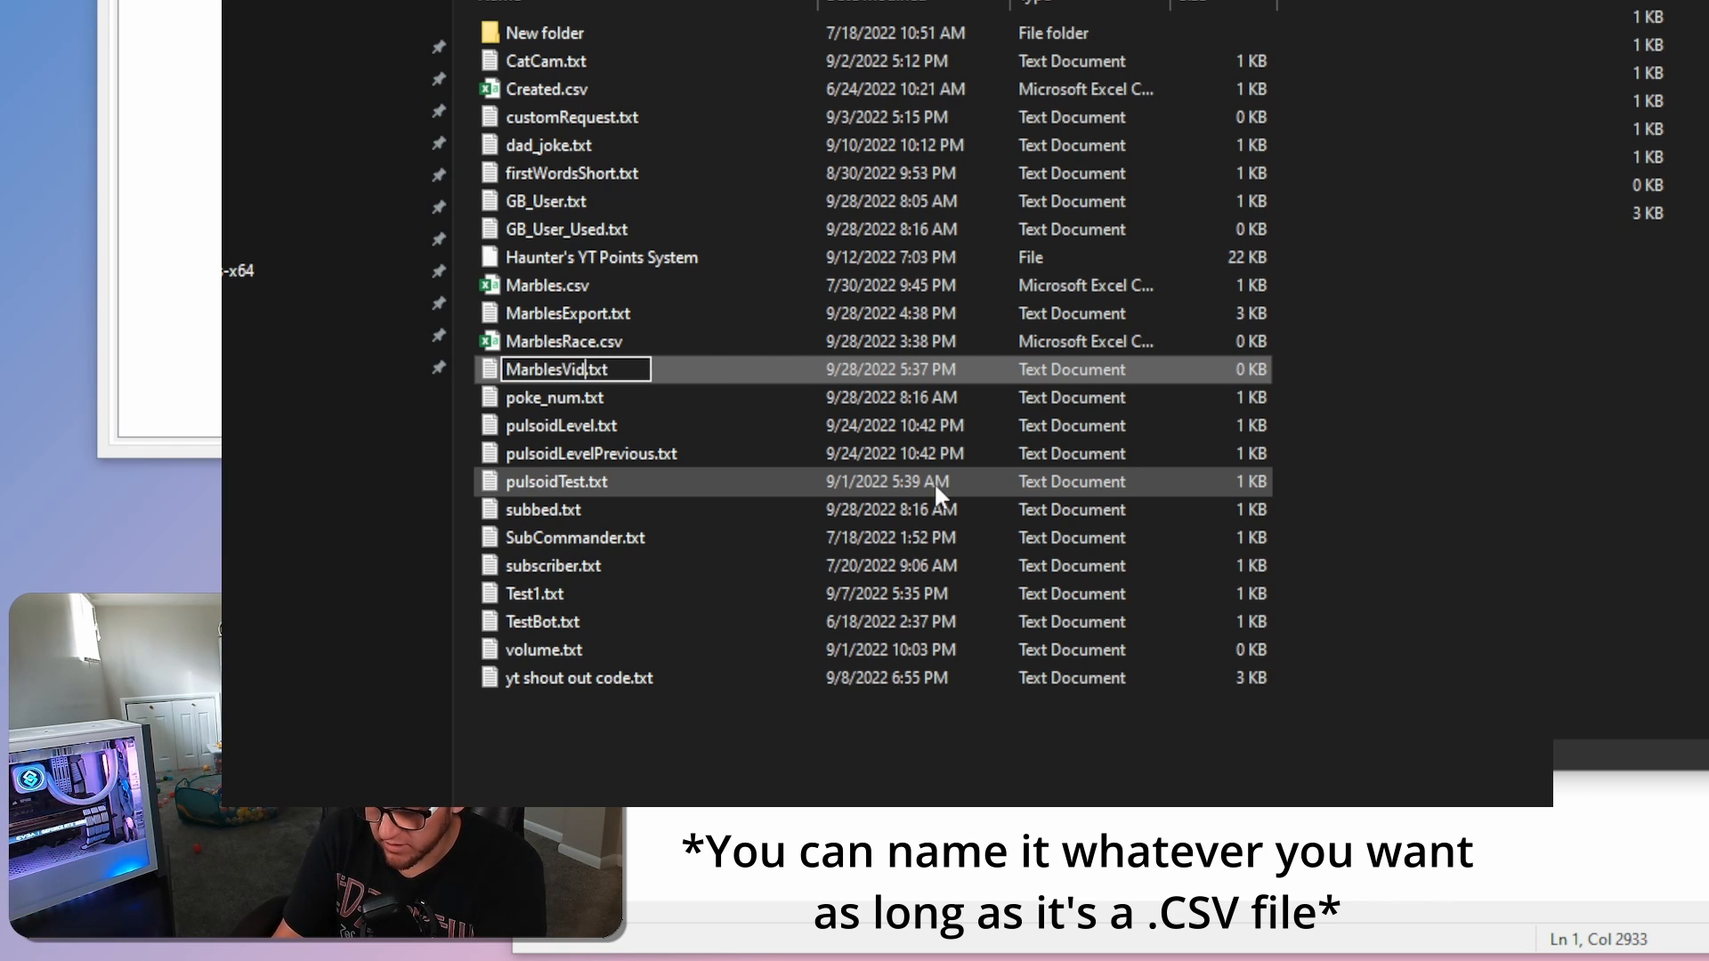
key("Delete")
key("Delete")
key("Delete")
key("Delete")
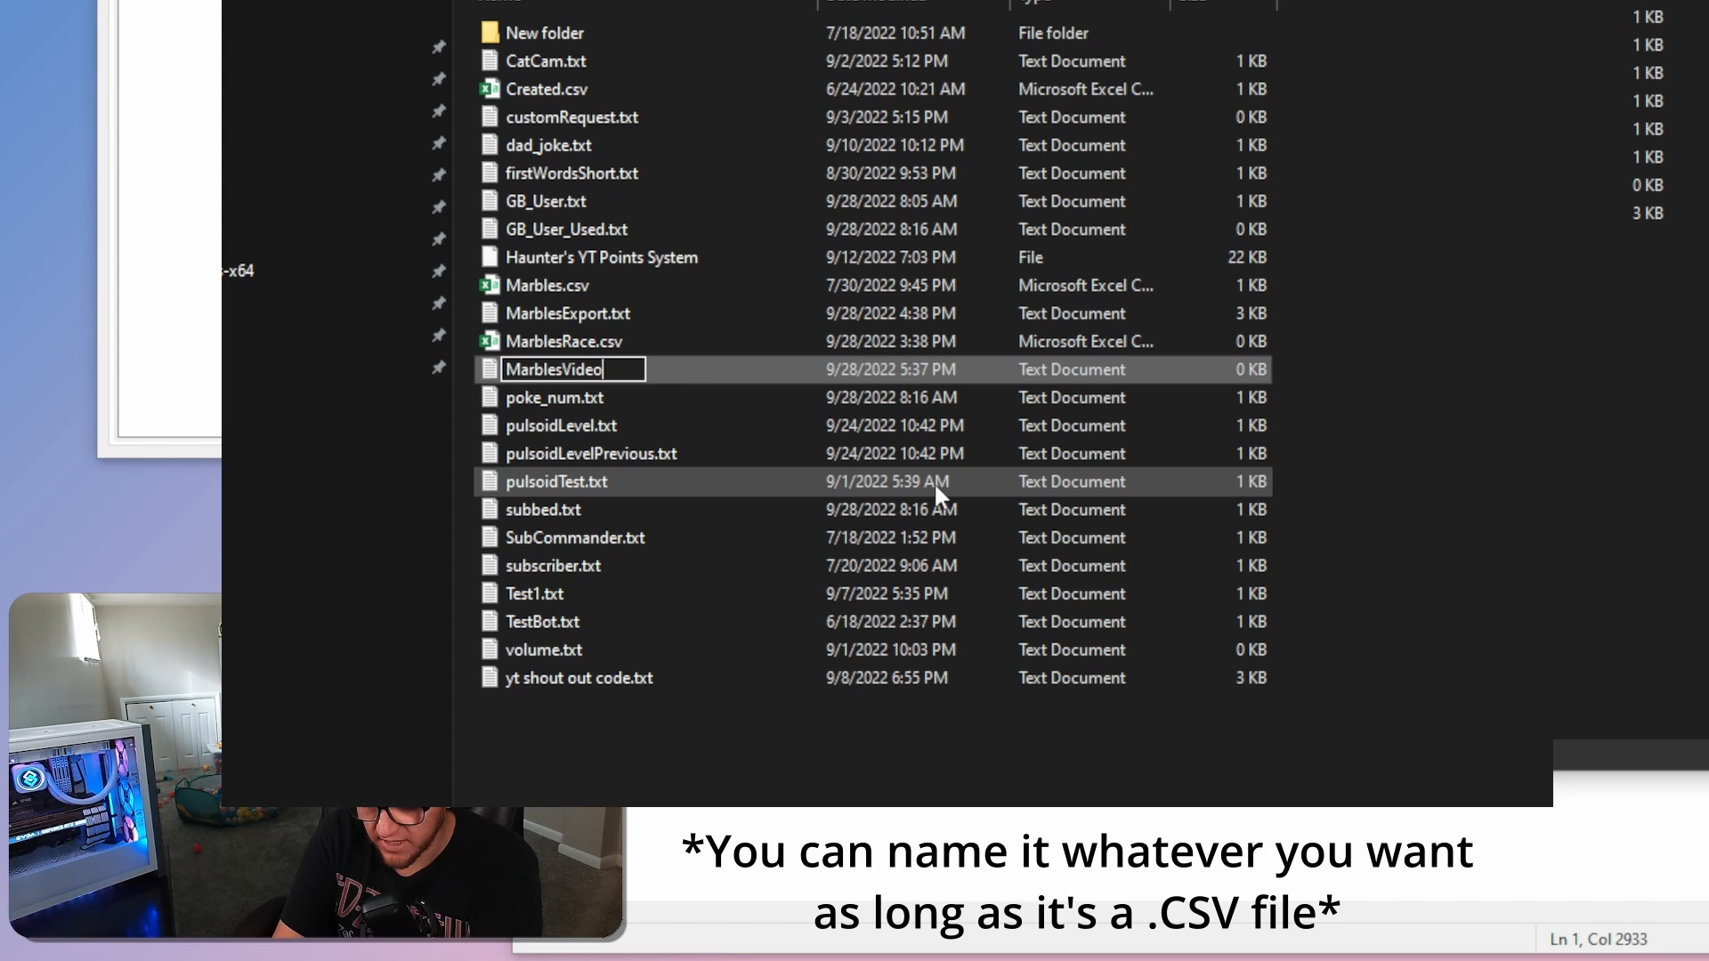
type(".csv")
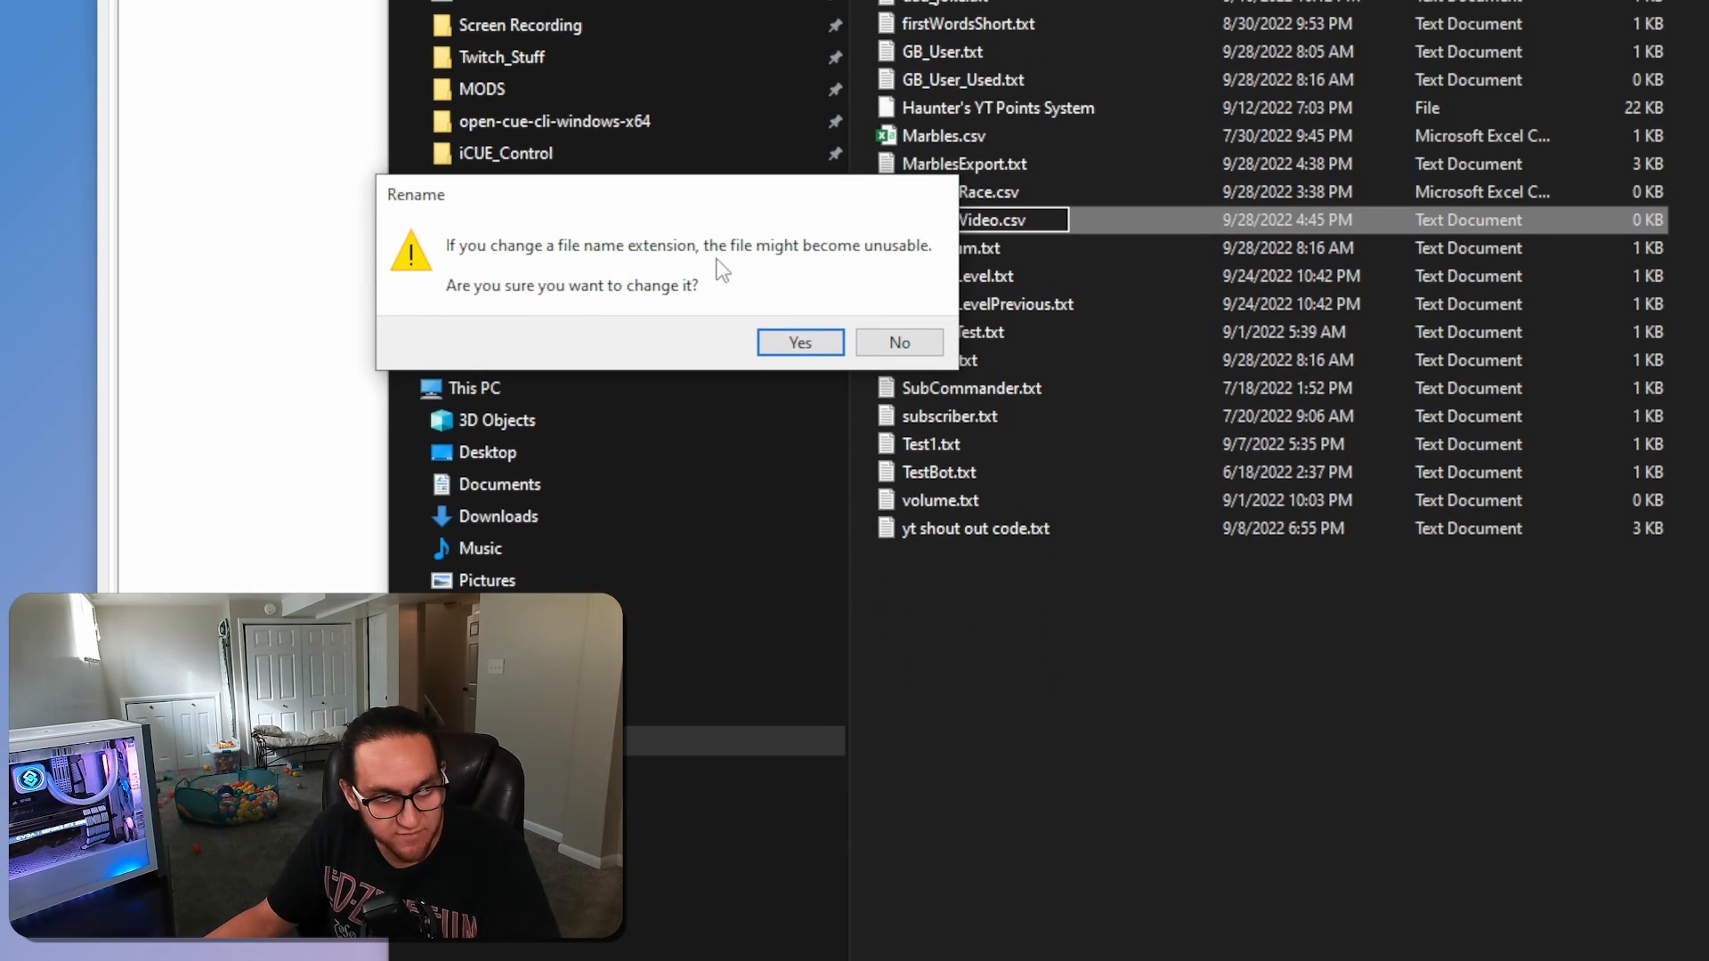
left_click(800, 360)
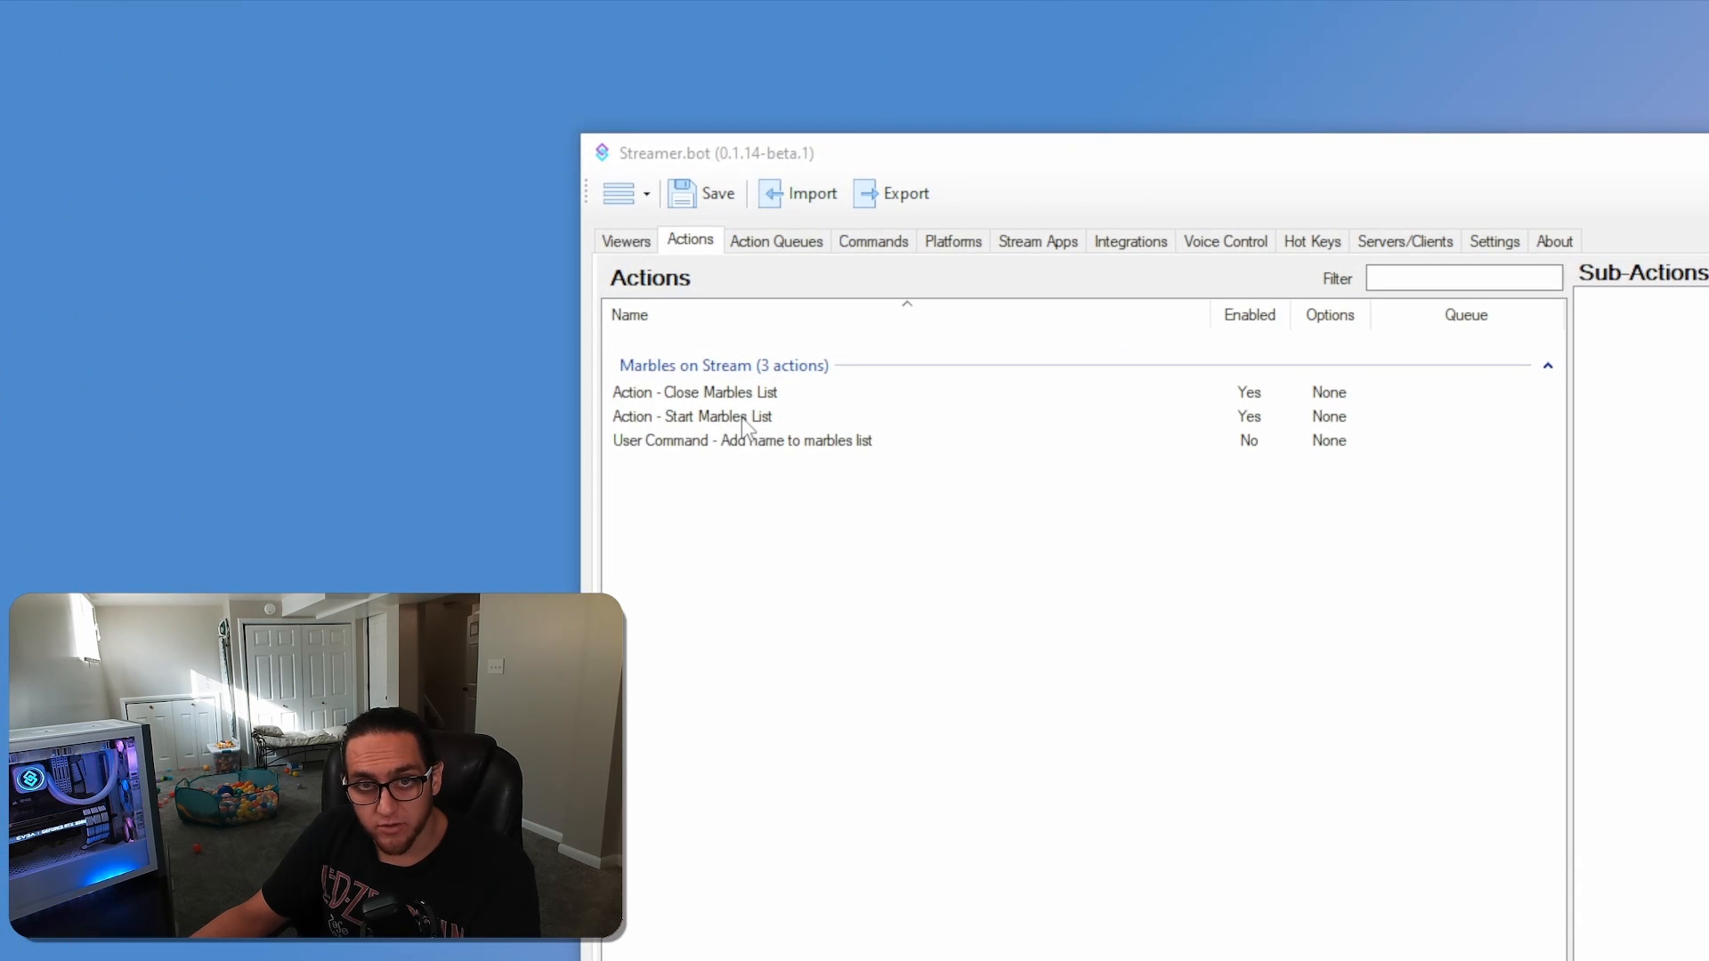
In Streamer.bot, review the file path of the marblesFile argument in the Start Marbles List action and accept it
left_click(659, 210)
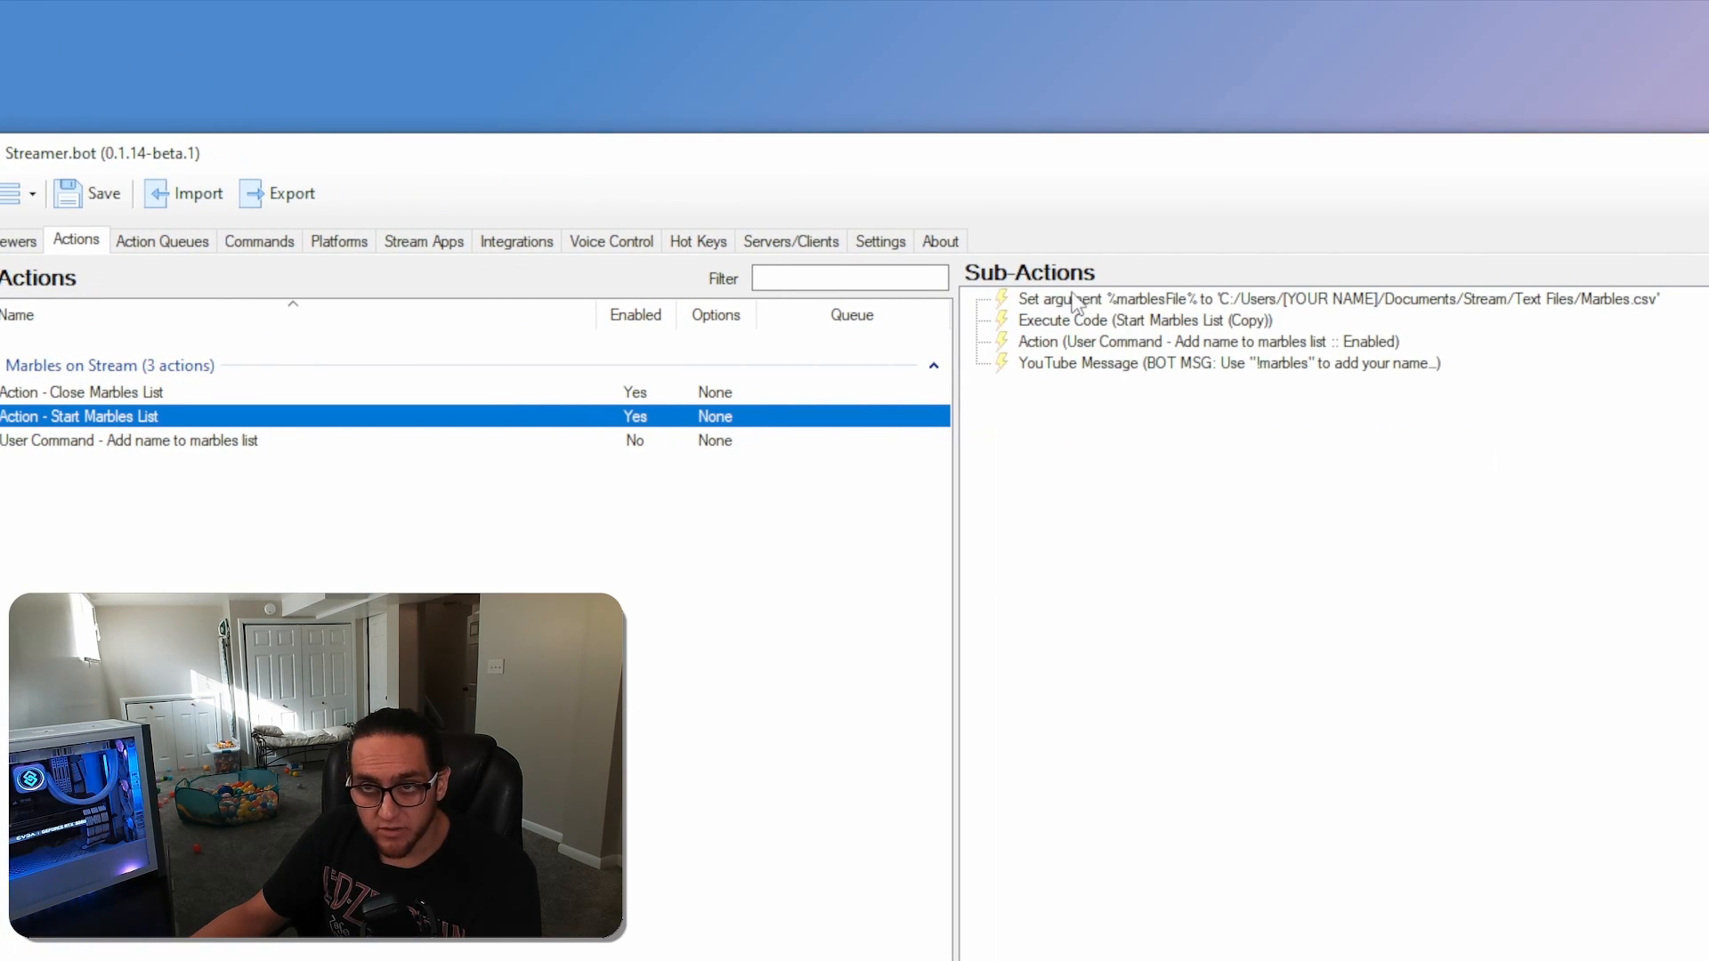
double_click(1061, 300)
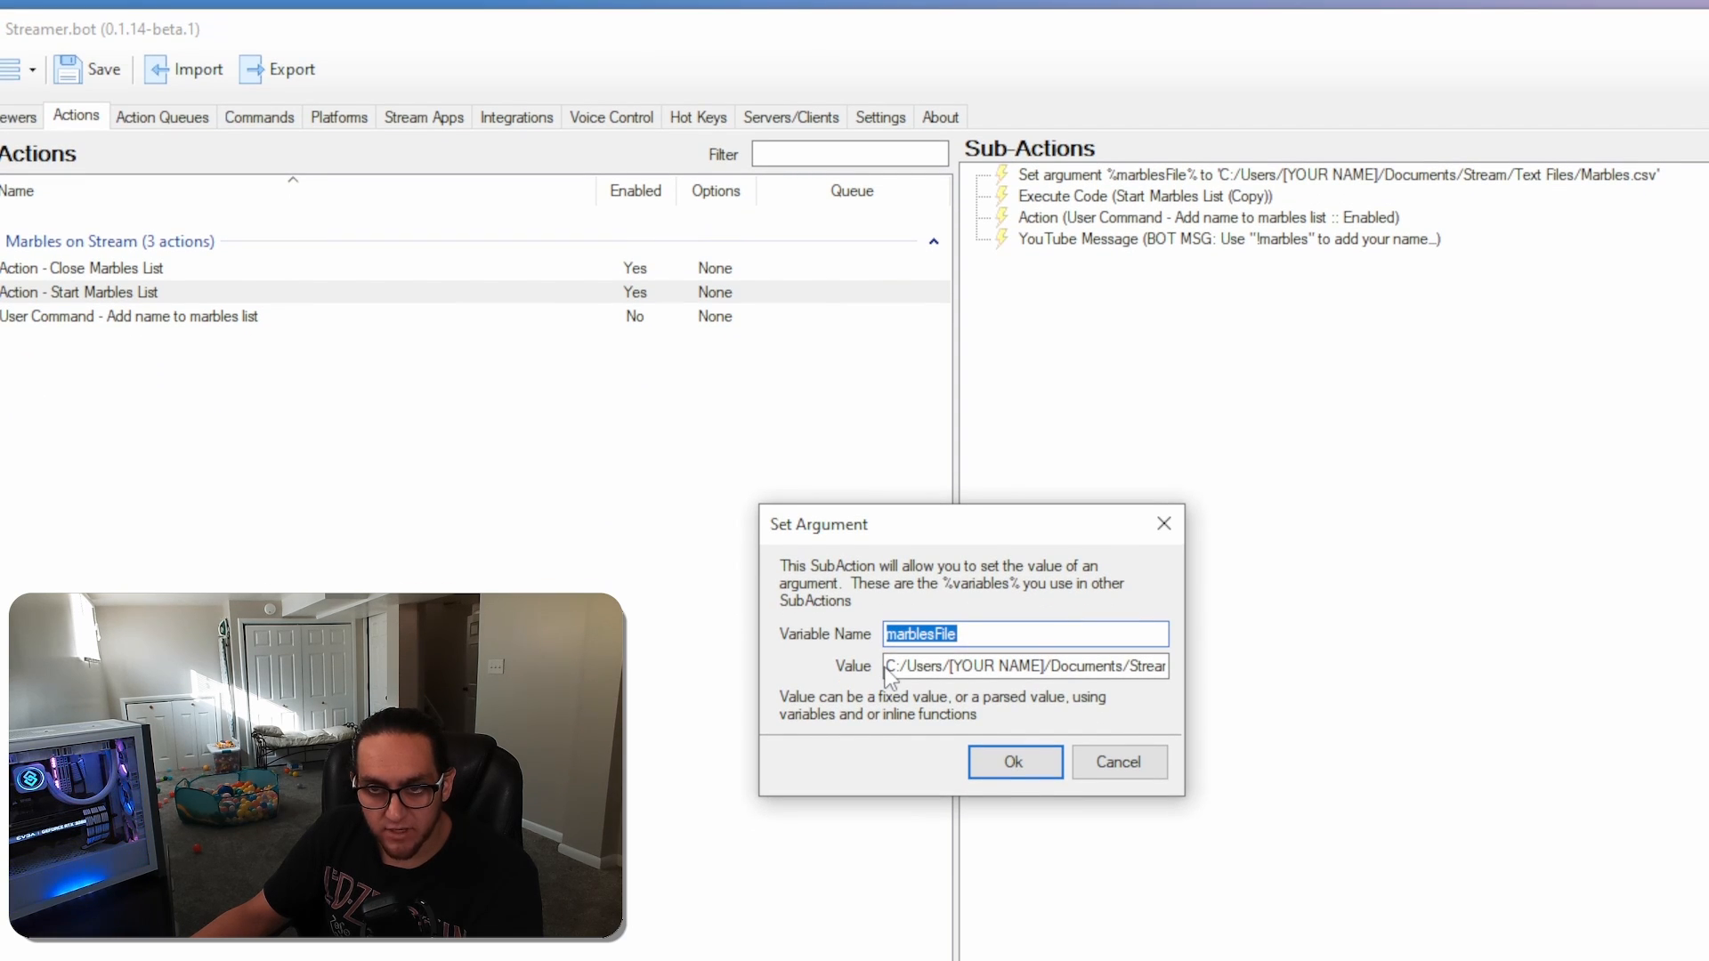
left_click_drag(885, 668, 1196, 672)
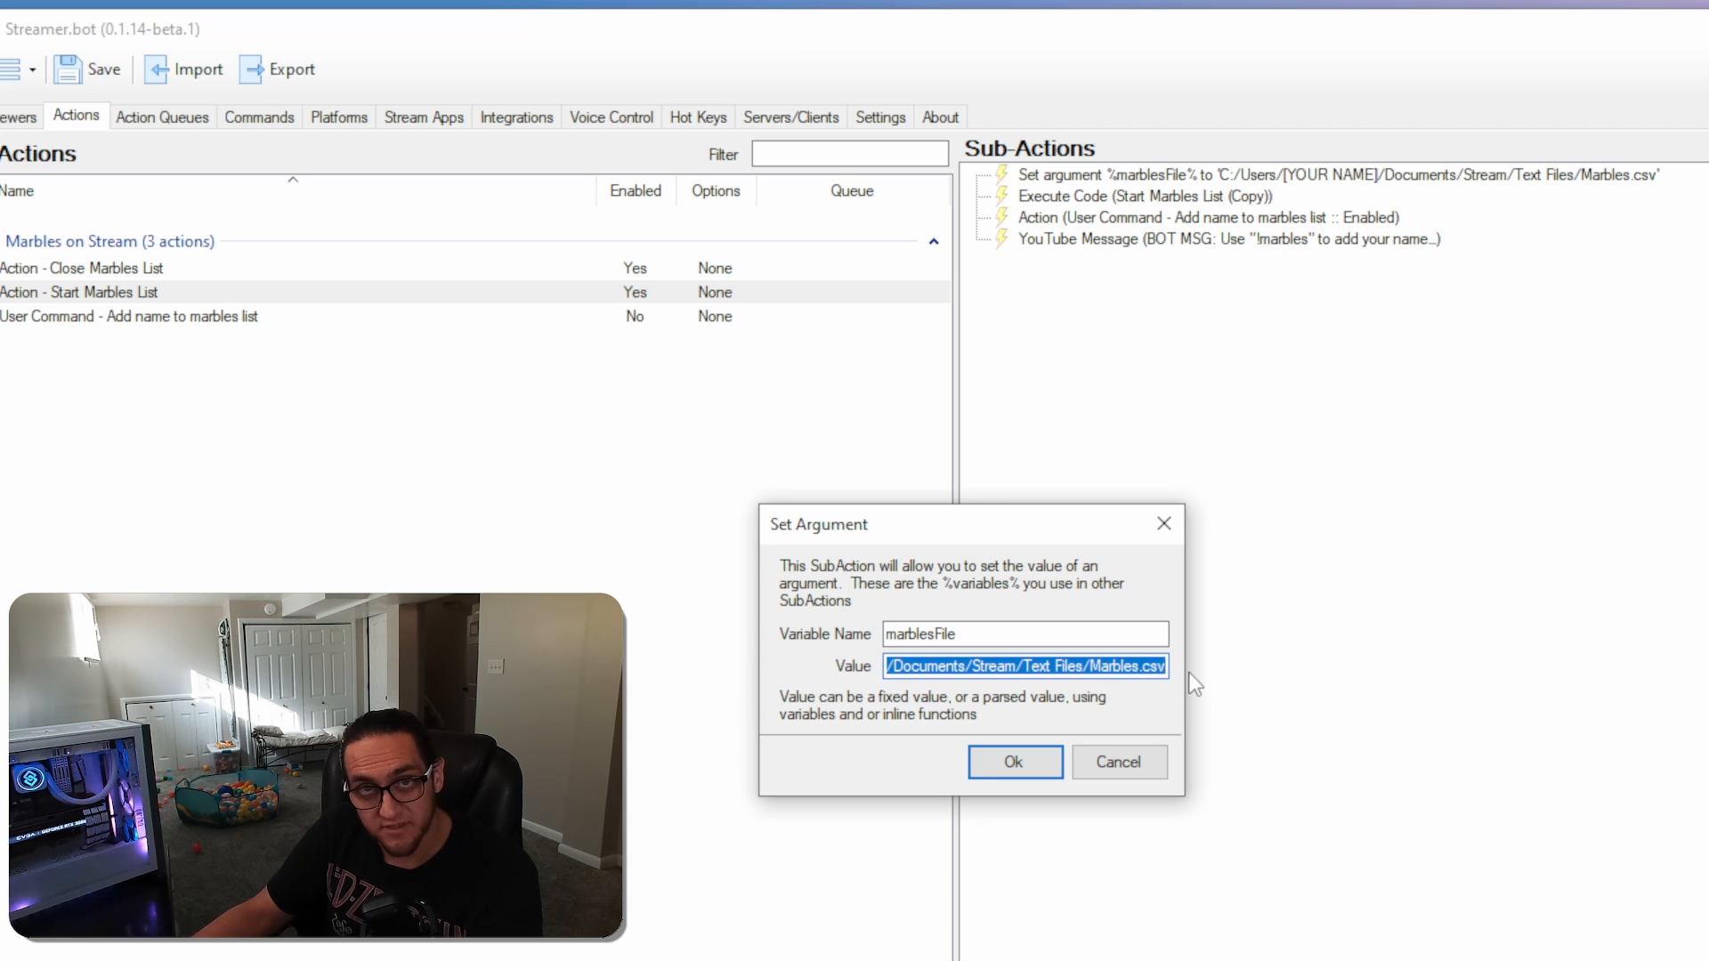
left_click(1038, 668)
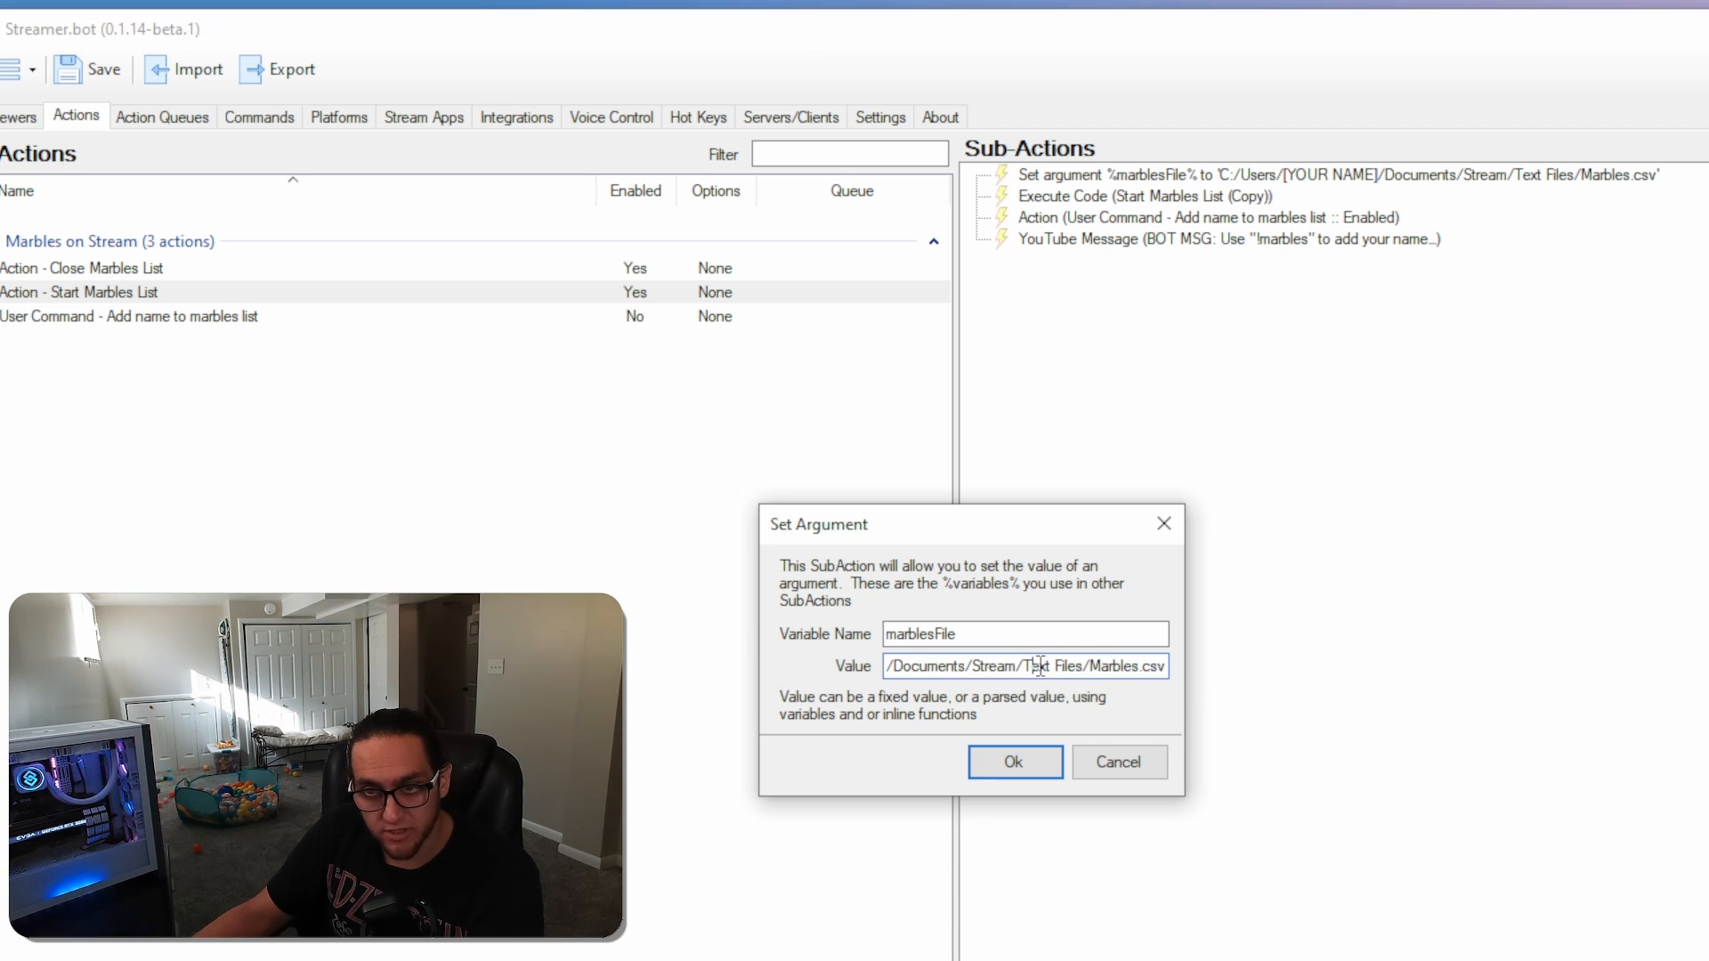
double_click(1024, 668)
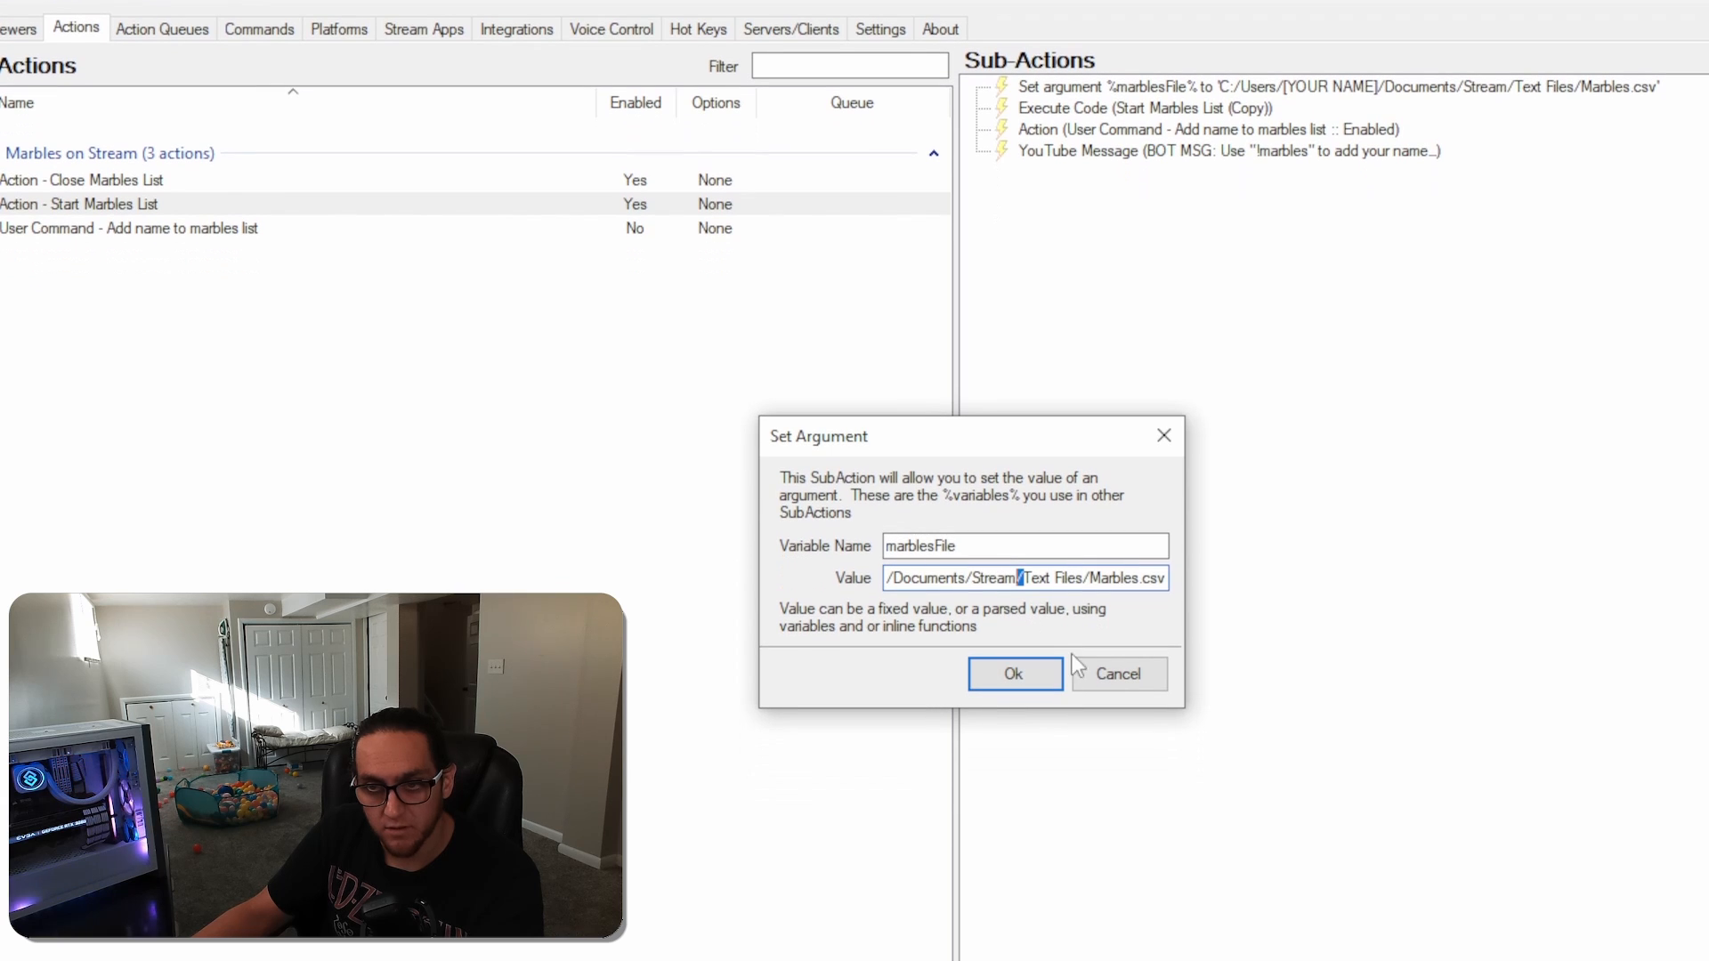
left_click(1016, 674)
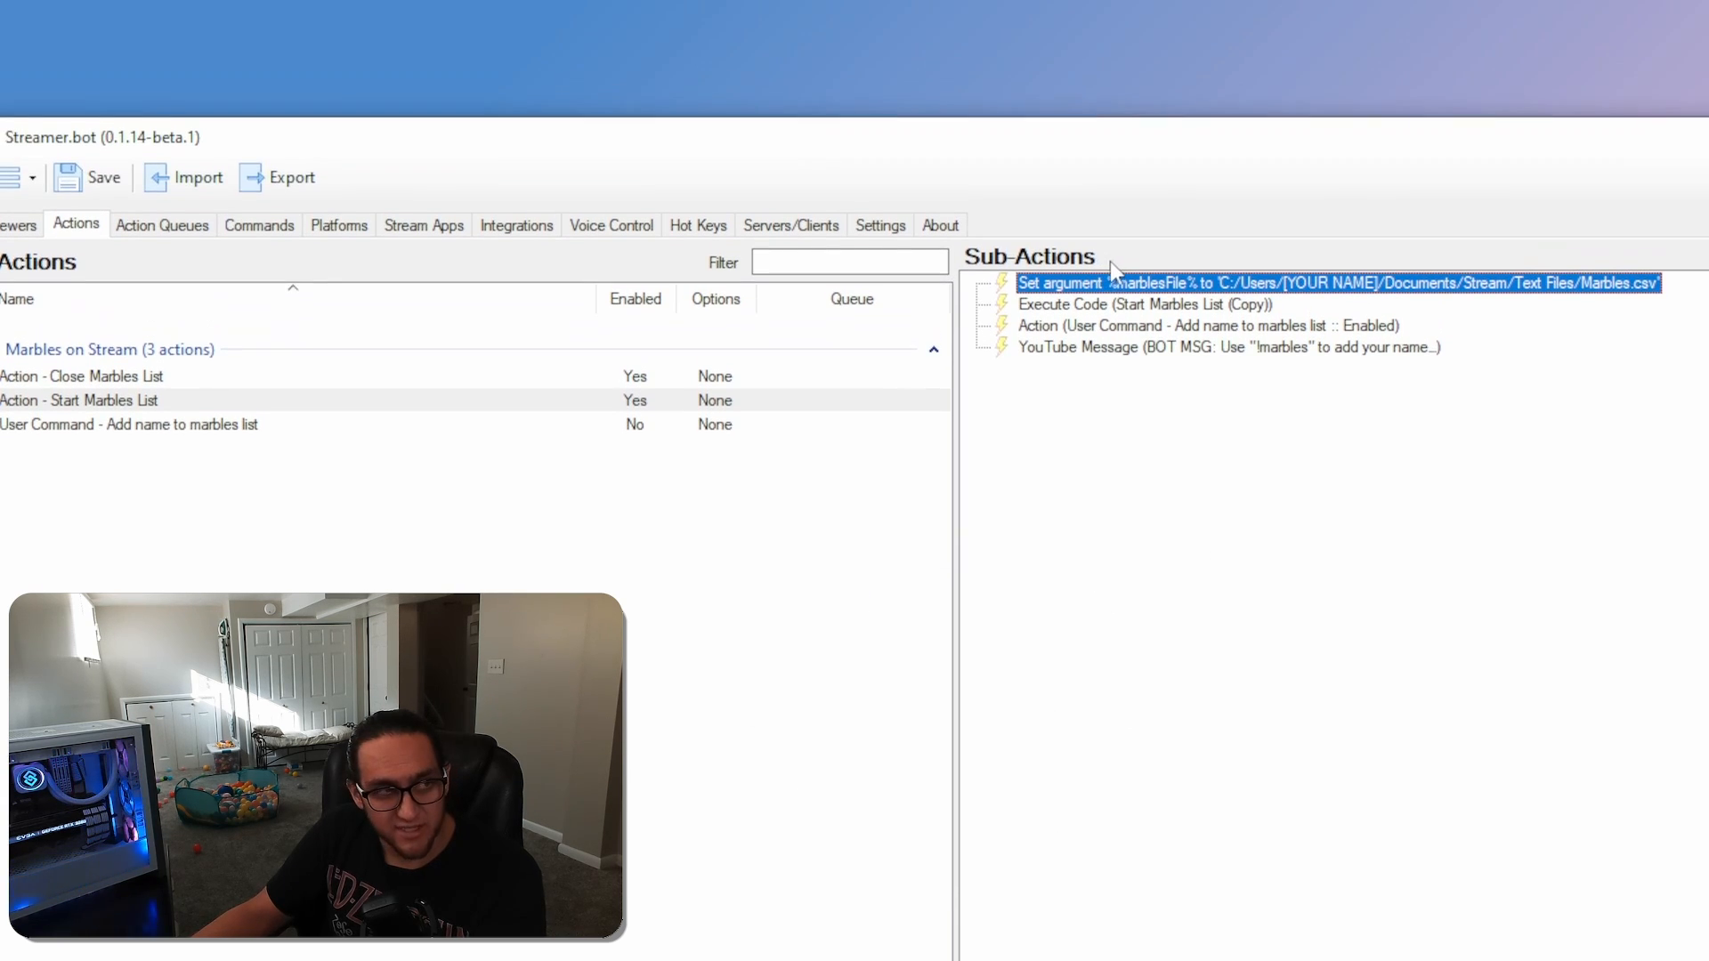
Copy the marblesFile Set argument sub-action from Start Marbles List into the User Command - Add name to marbles list action
right_click(1104, 284)
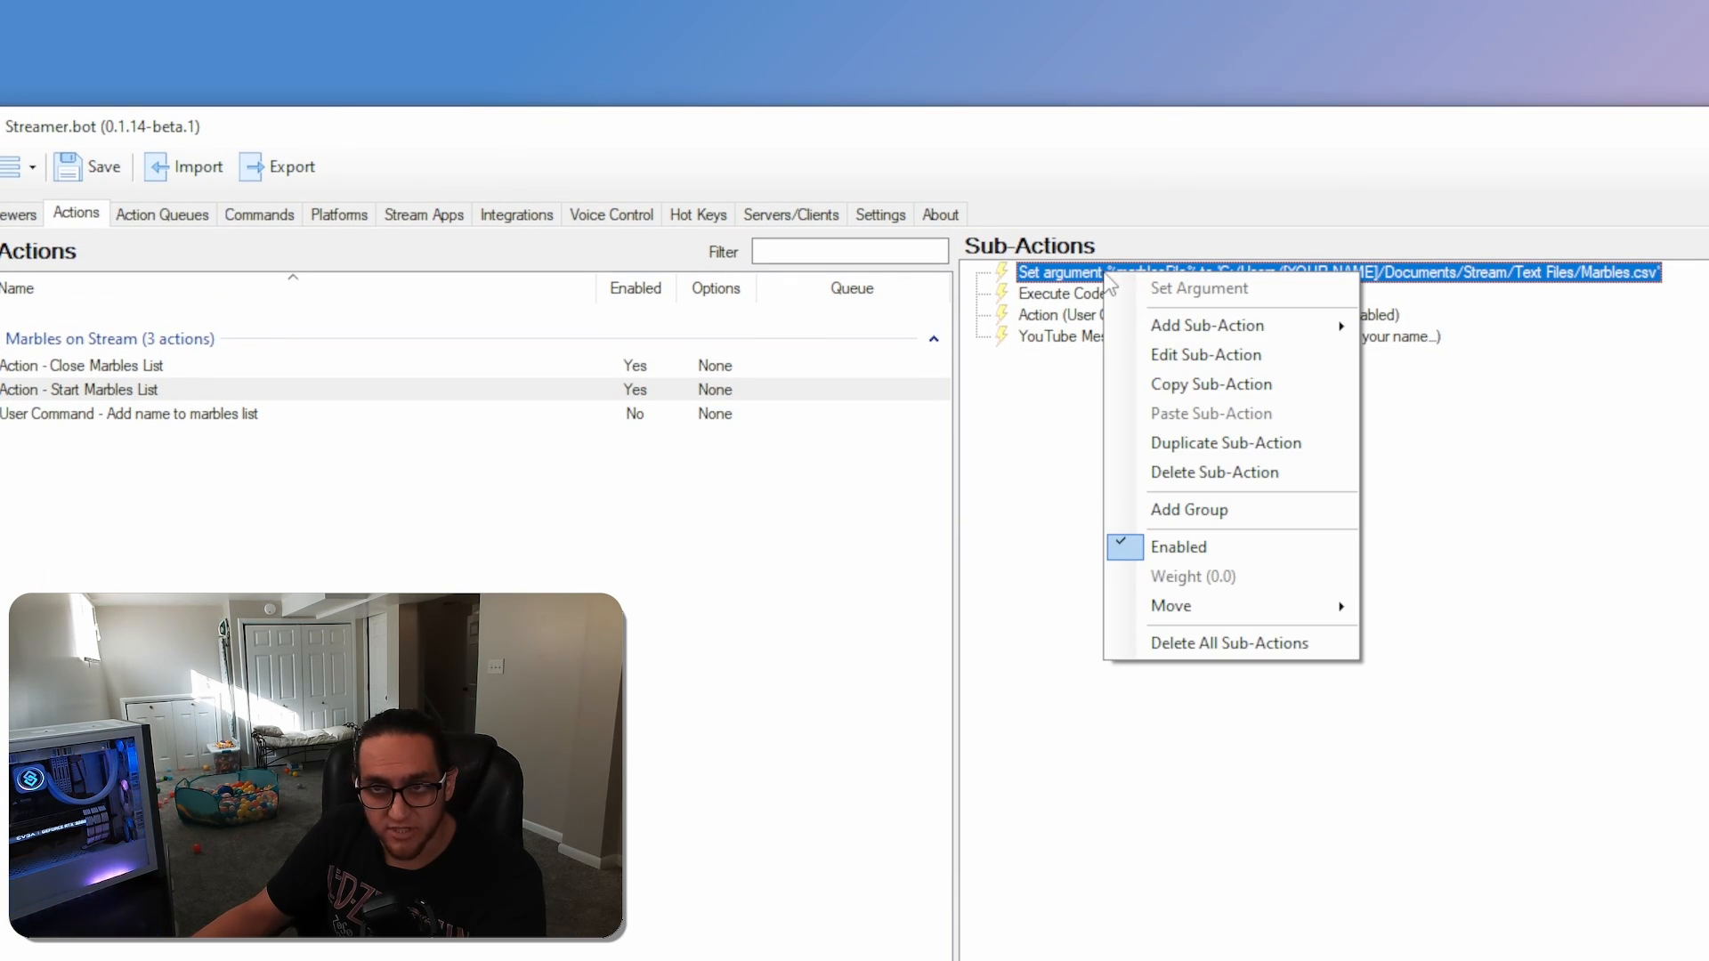
left_click(1182, 386)
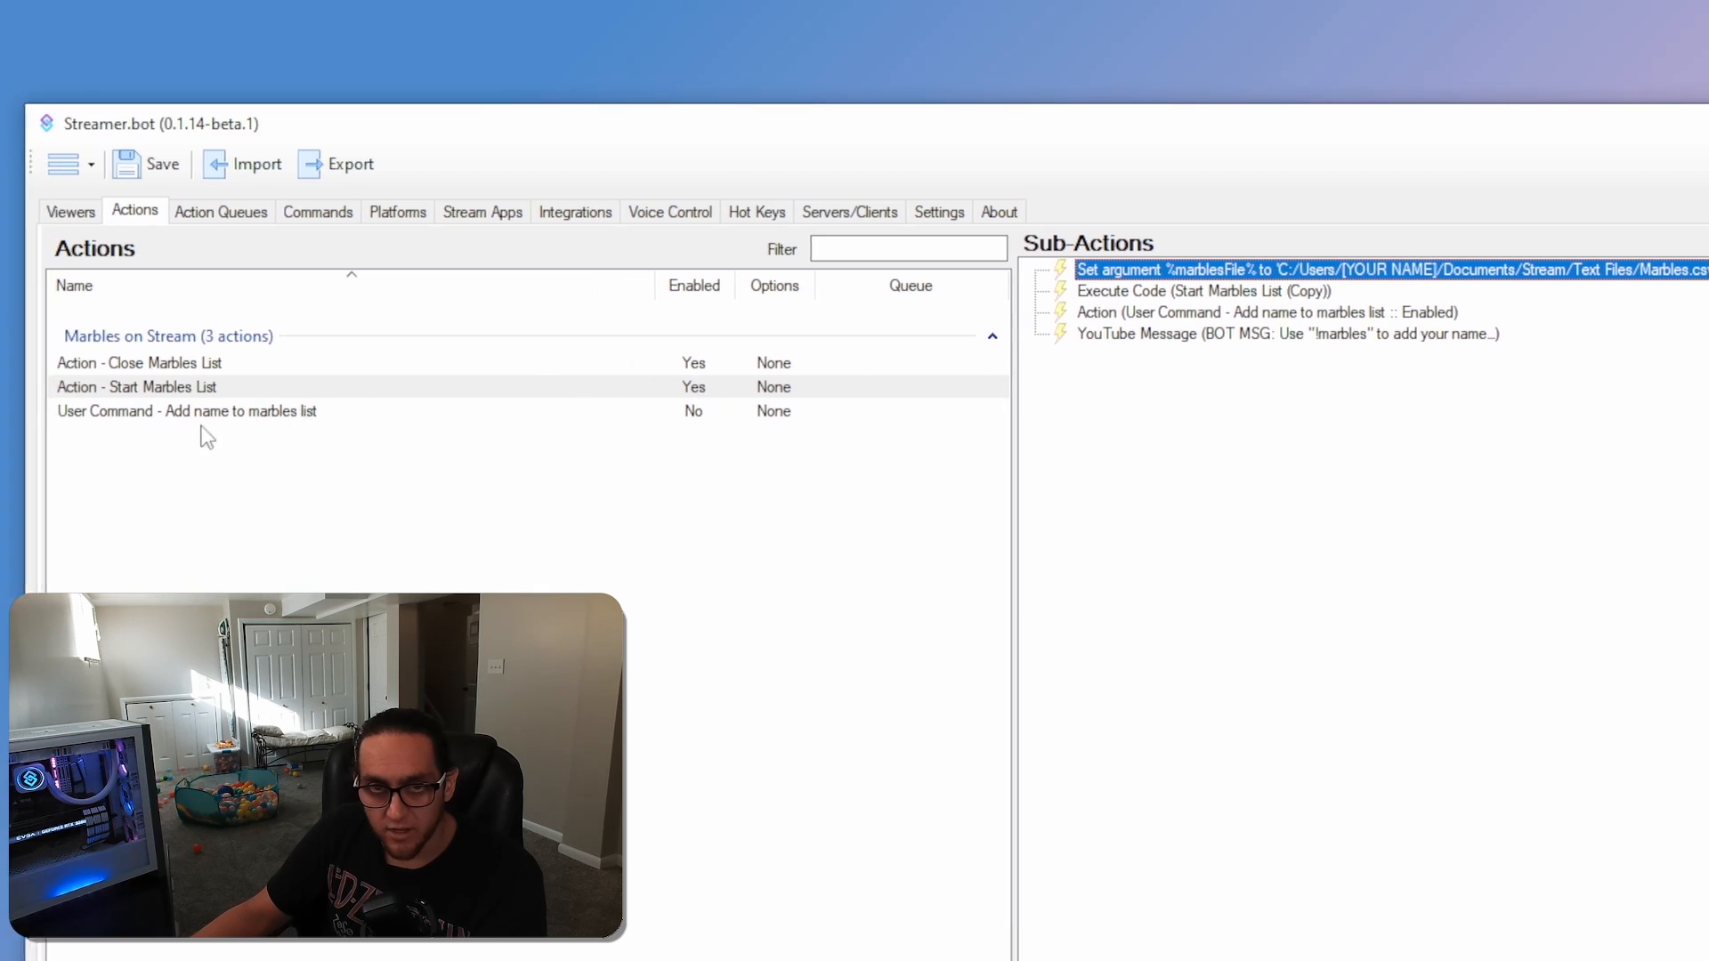
left_click(34, 414)
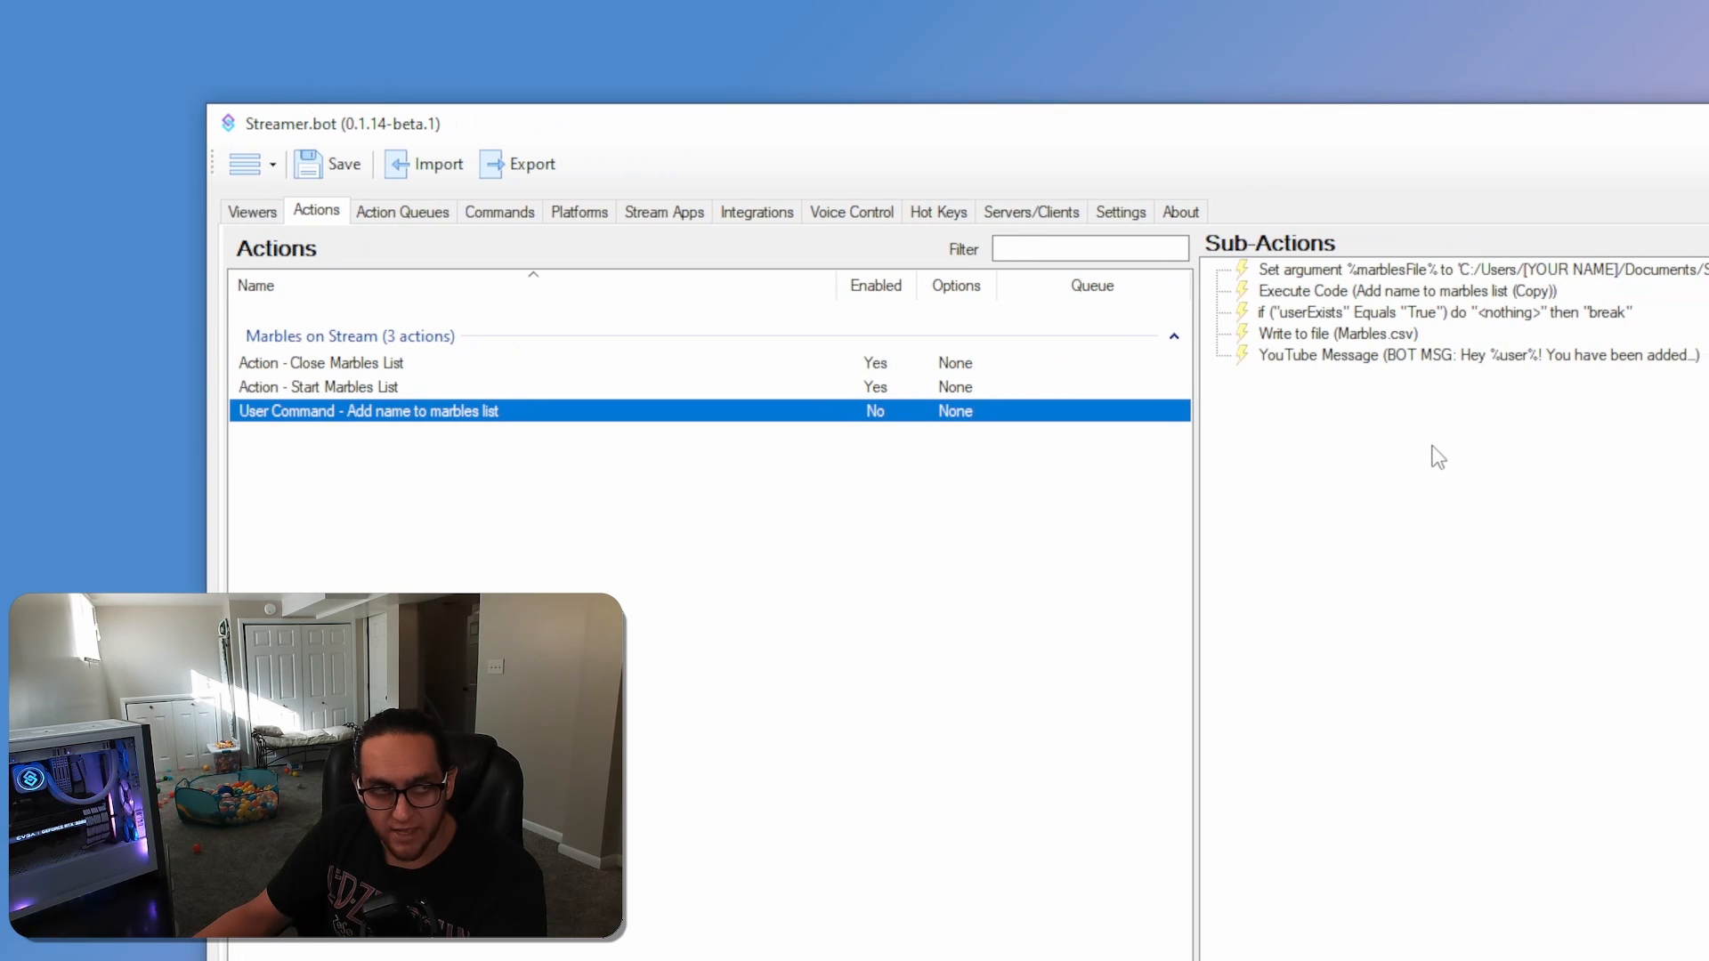
right_click(1397, 458)
left_click(1451, 499)
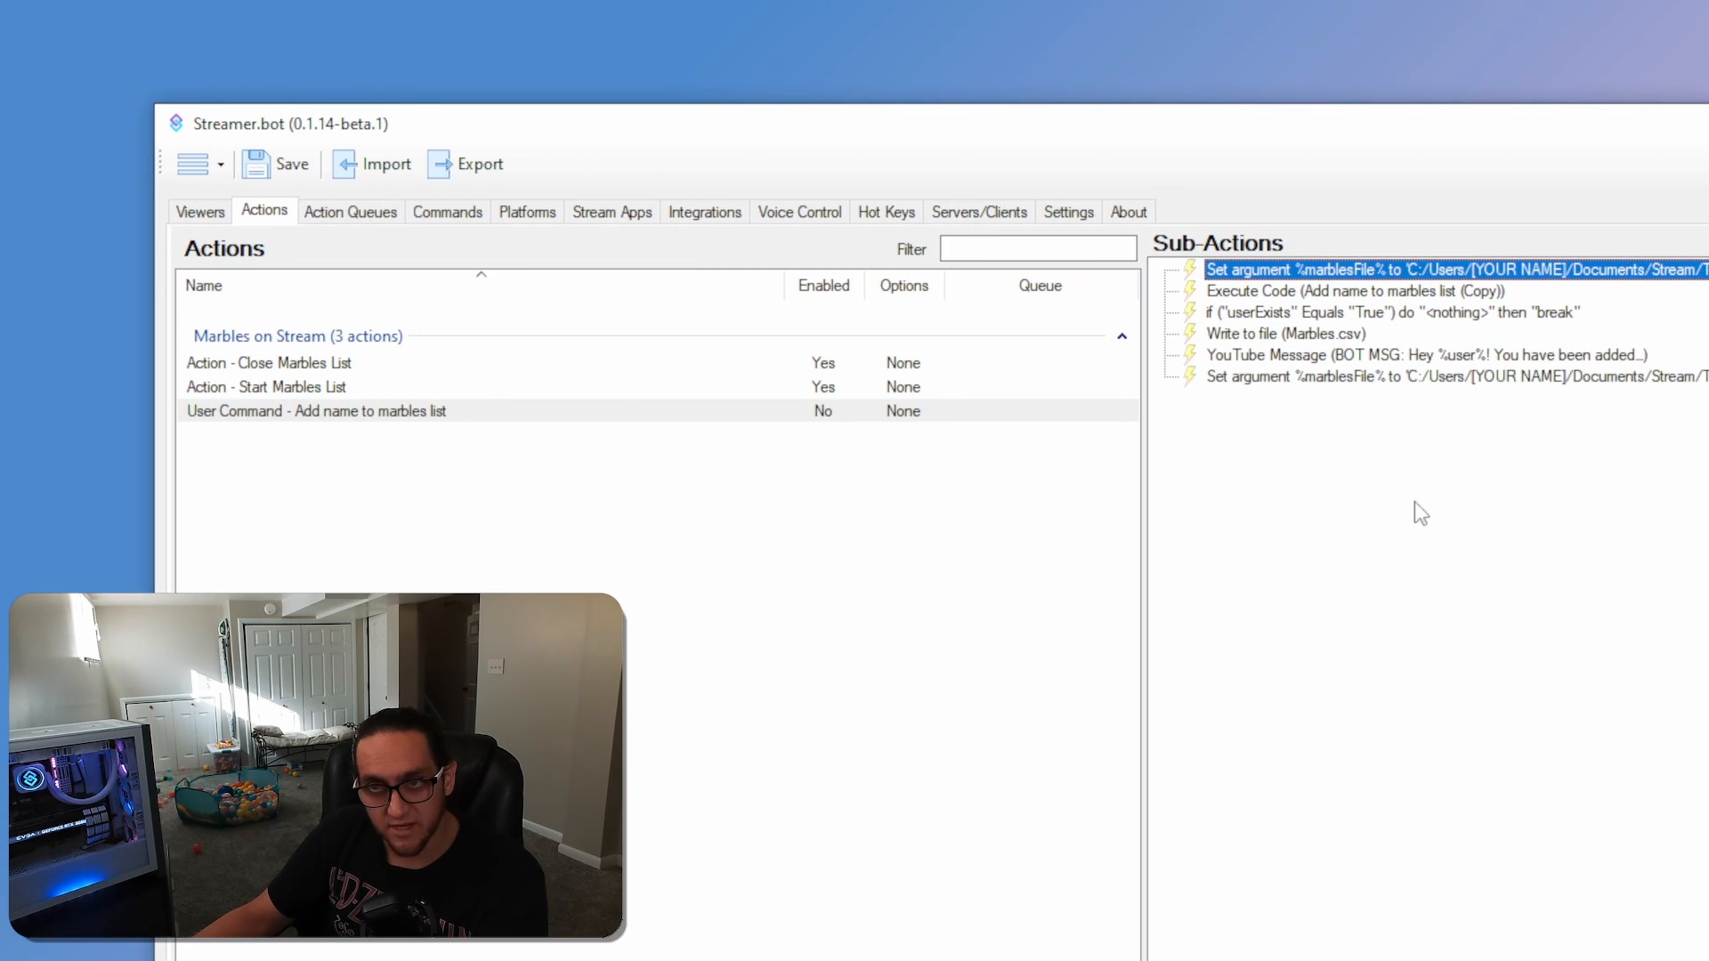
Move the pasted marblesFile argument to the start of the sub-actions and delete the original one below it
left_click(1331, 377)
left_click_drag(1288, 276, 1289, 272)
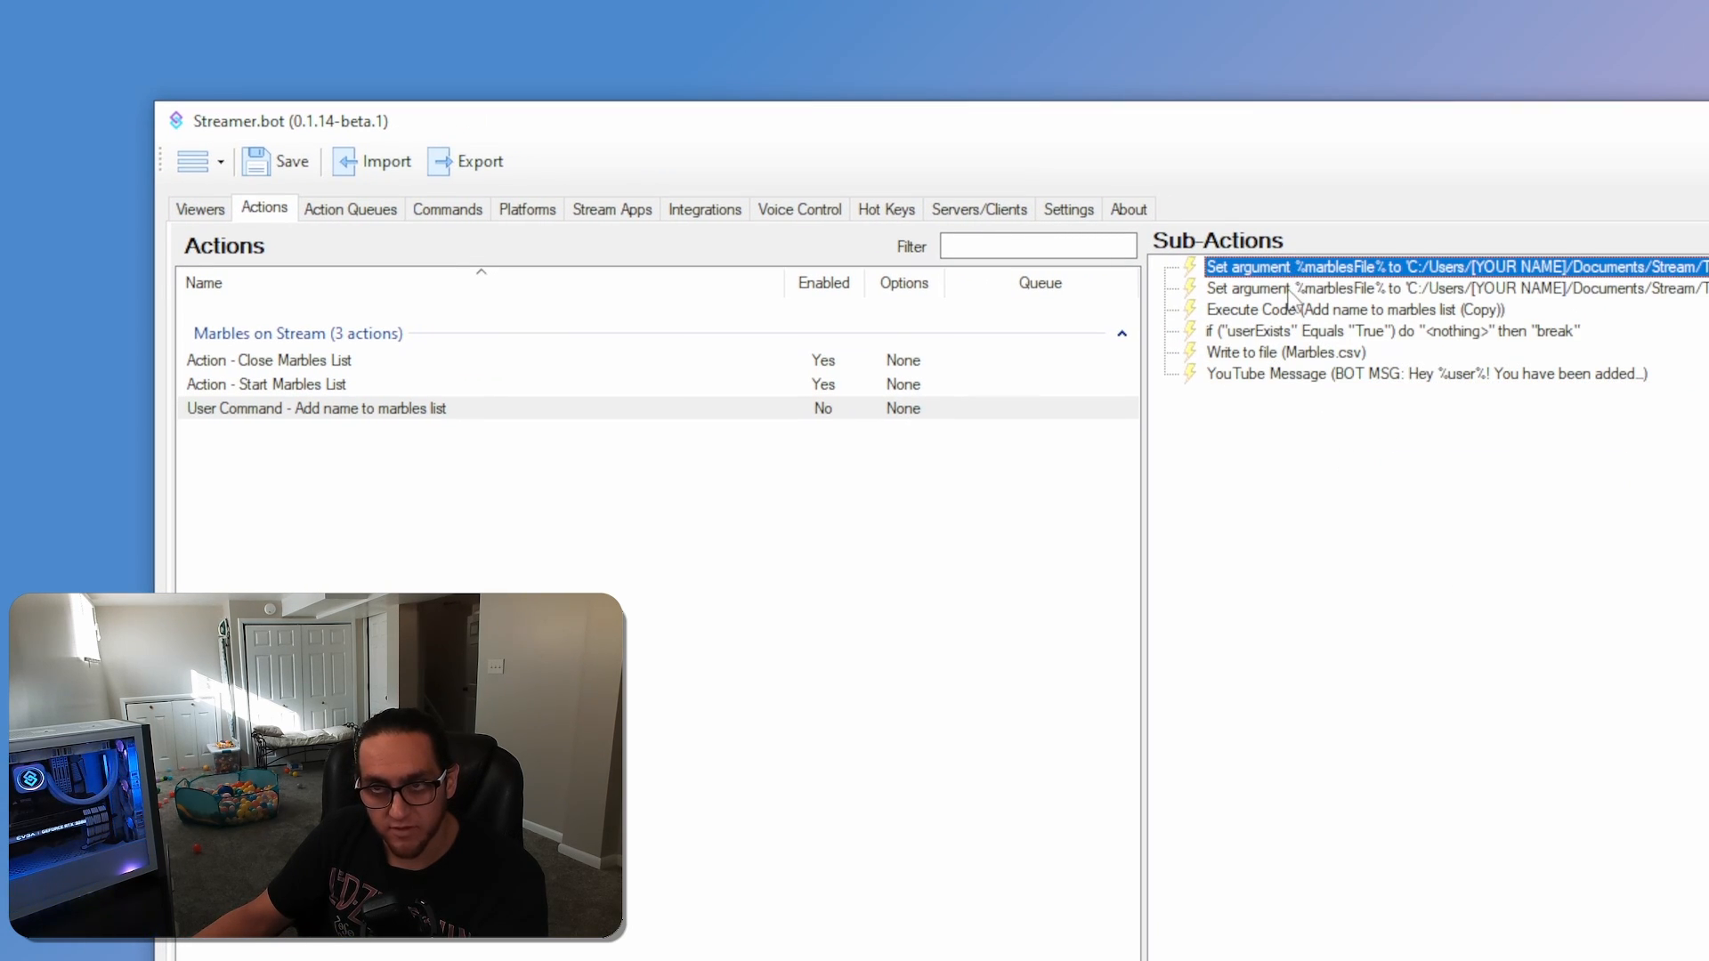
right_click(1290, 290)
left_click(1408, 489)
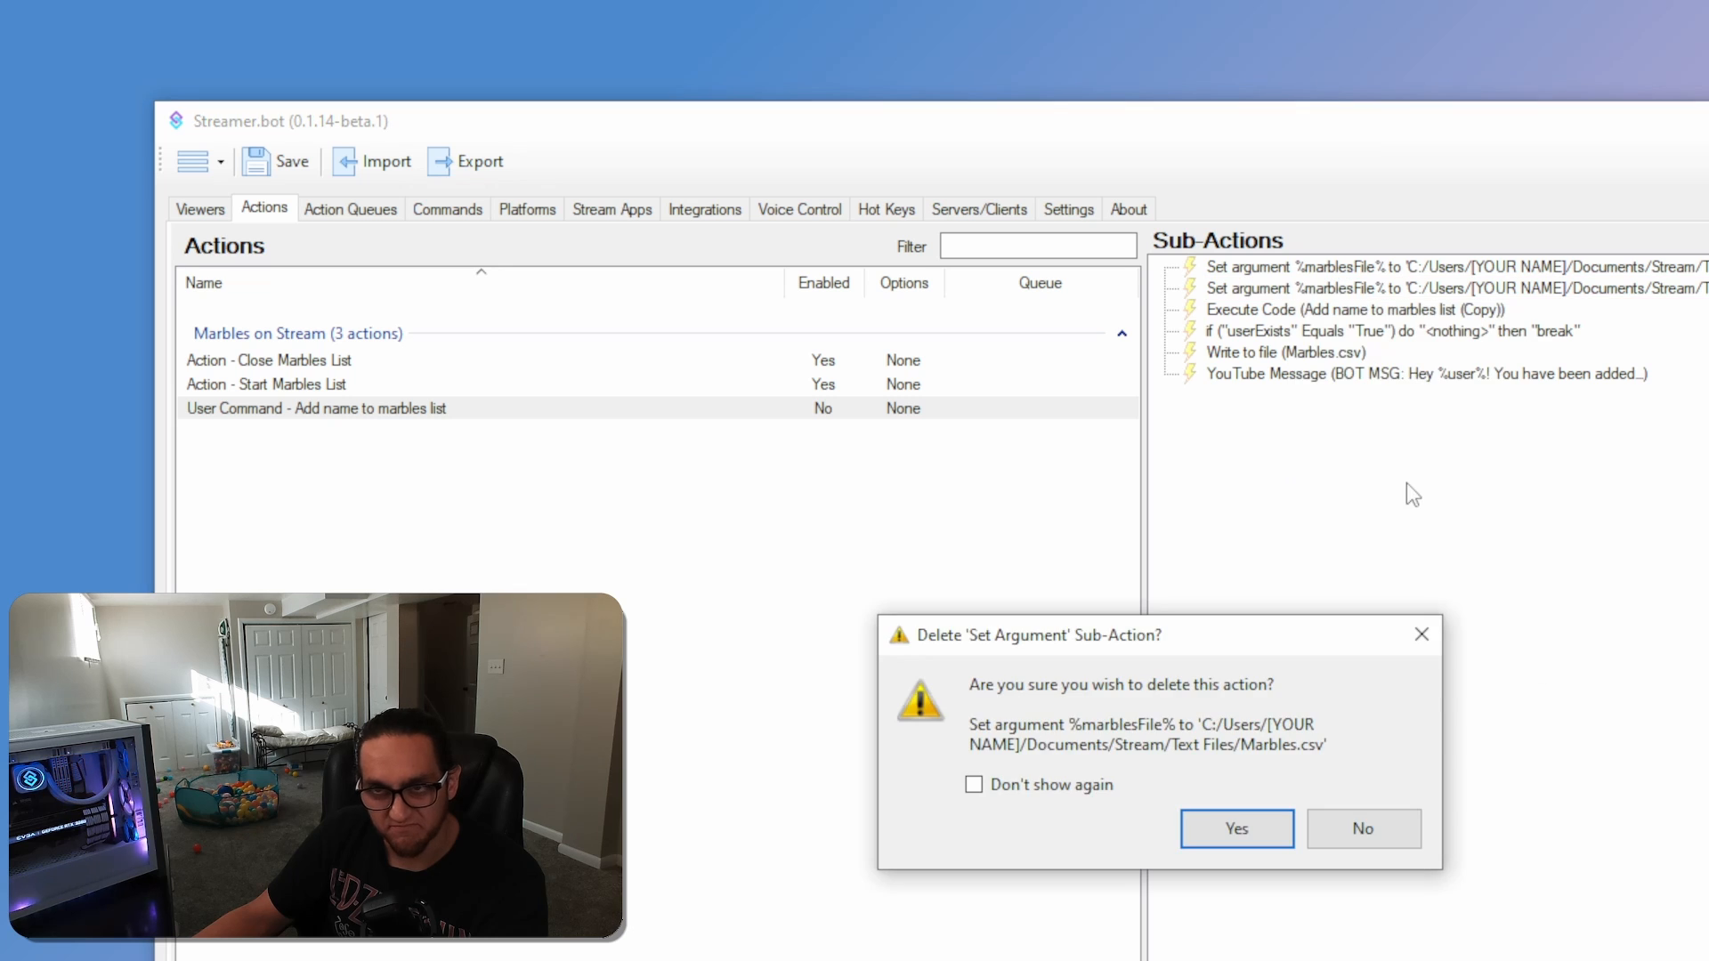
left_click(1237, 828)
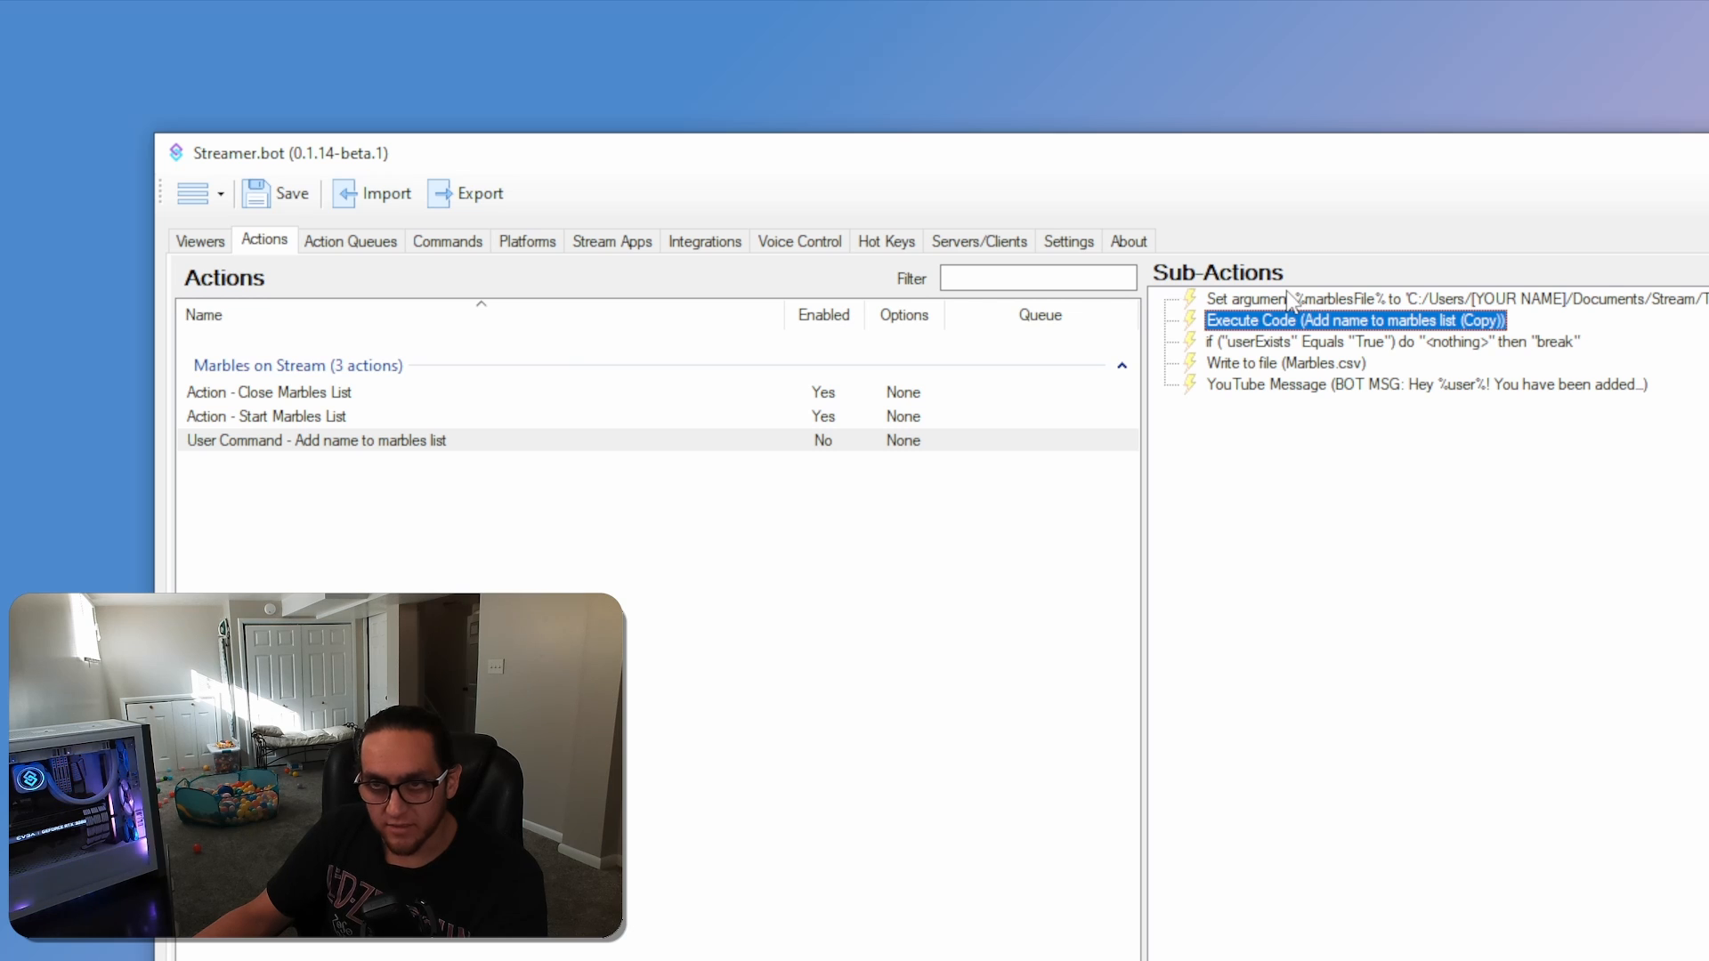
Set the Write to file sub-action's target to MarblesRace.csv in the Text Files folder, accepting the replacement
left_click(1265, 366)
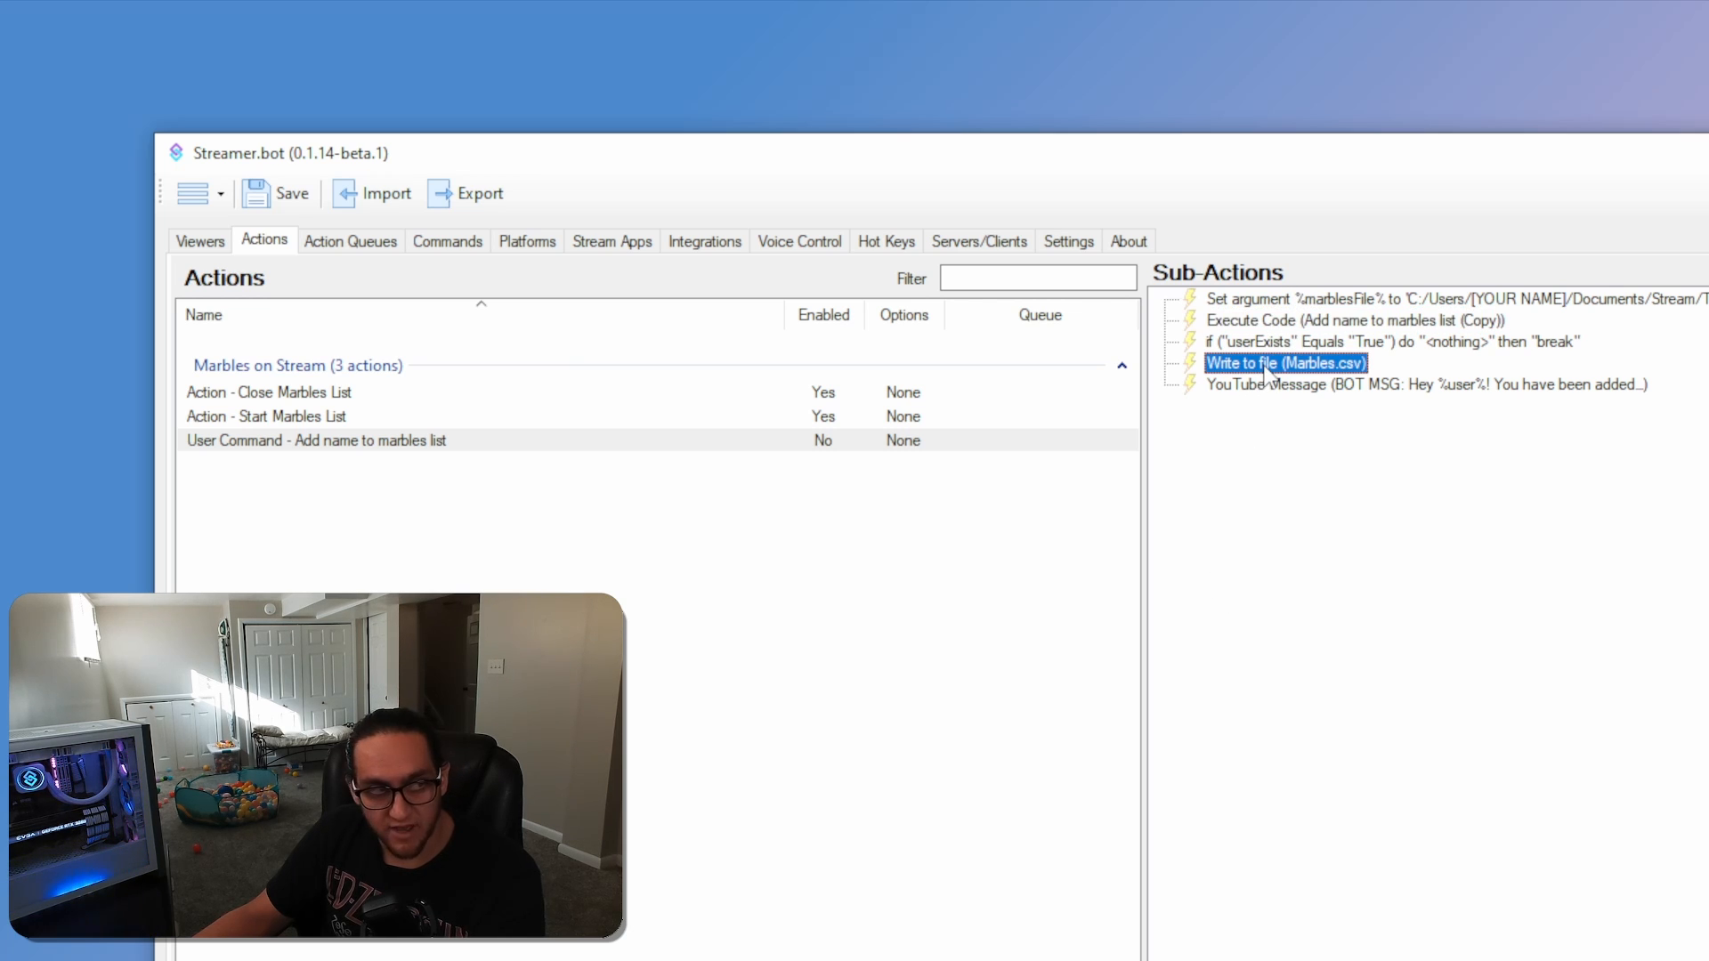
double_click(1265, 366)
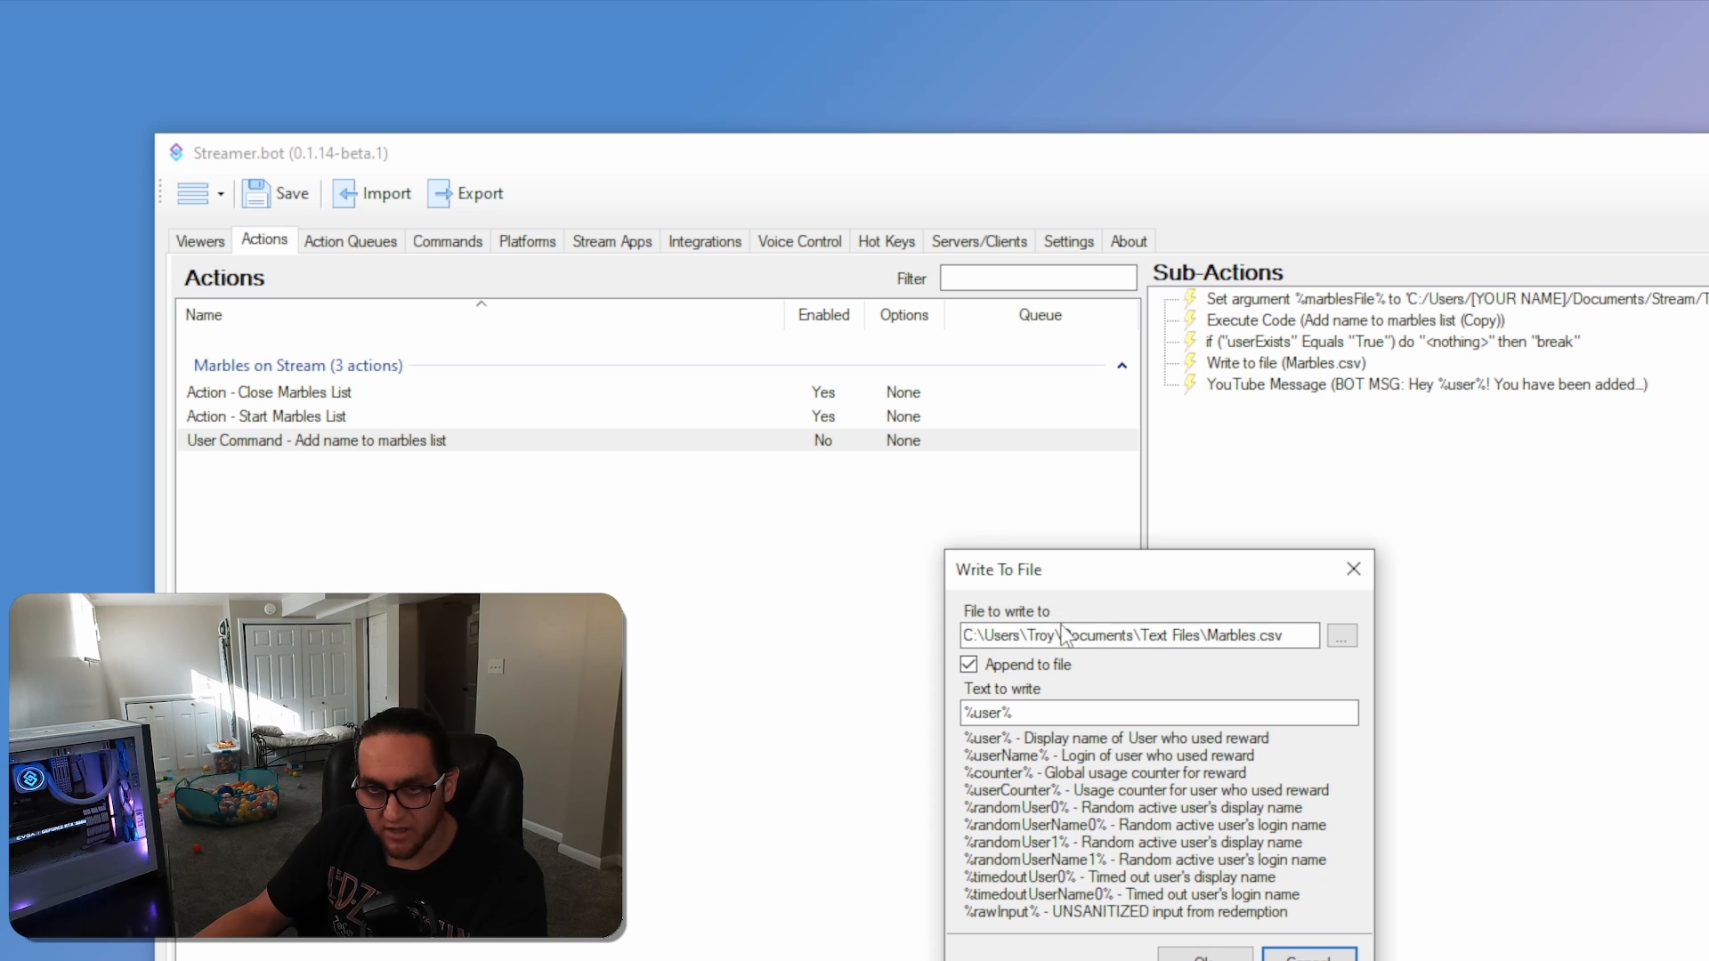
left_click(1345, 637)
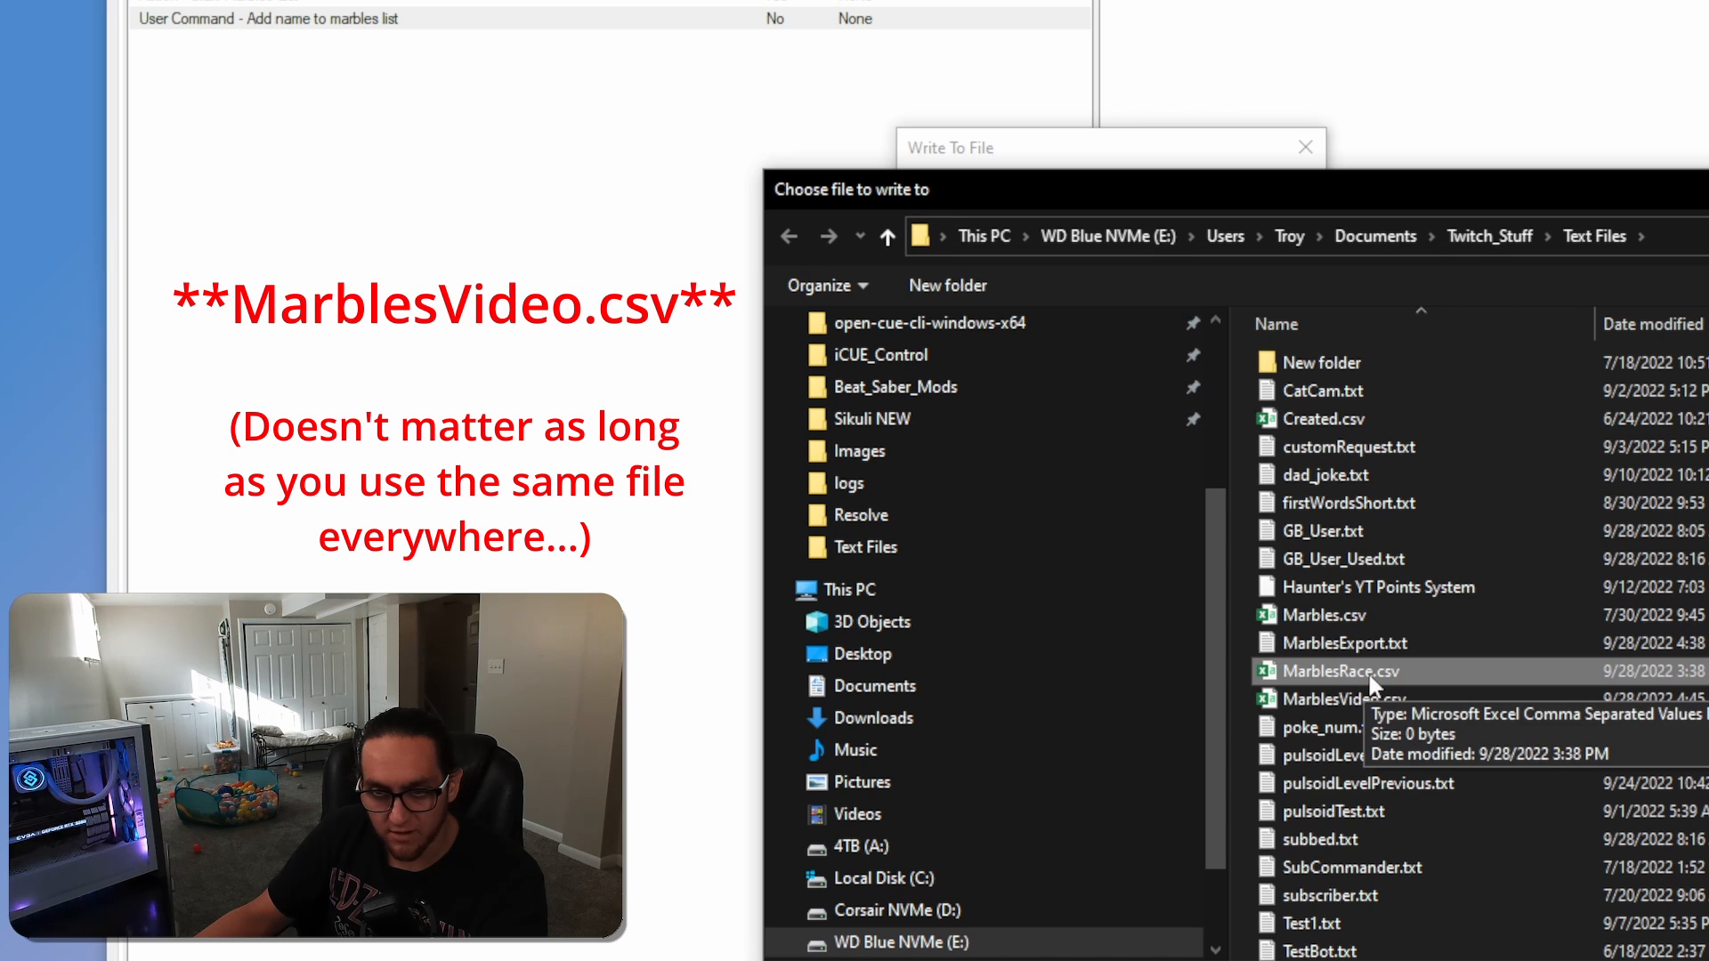
left_click(1353, 672)
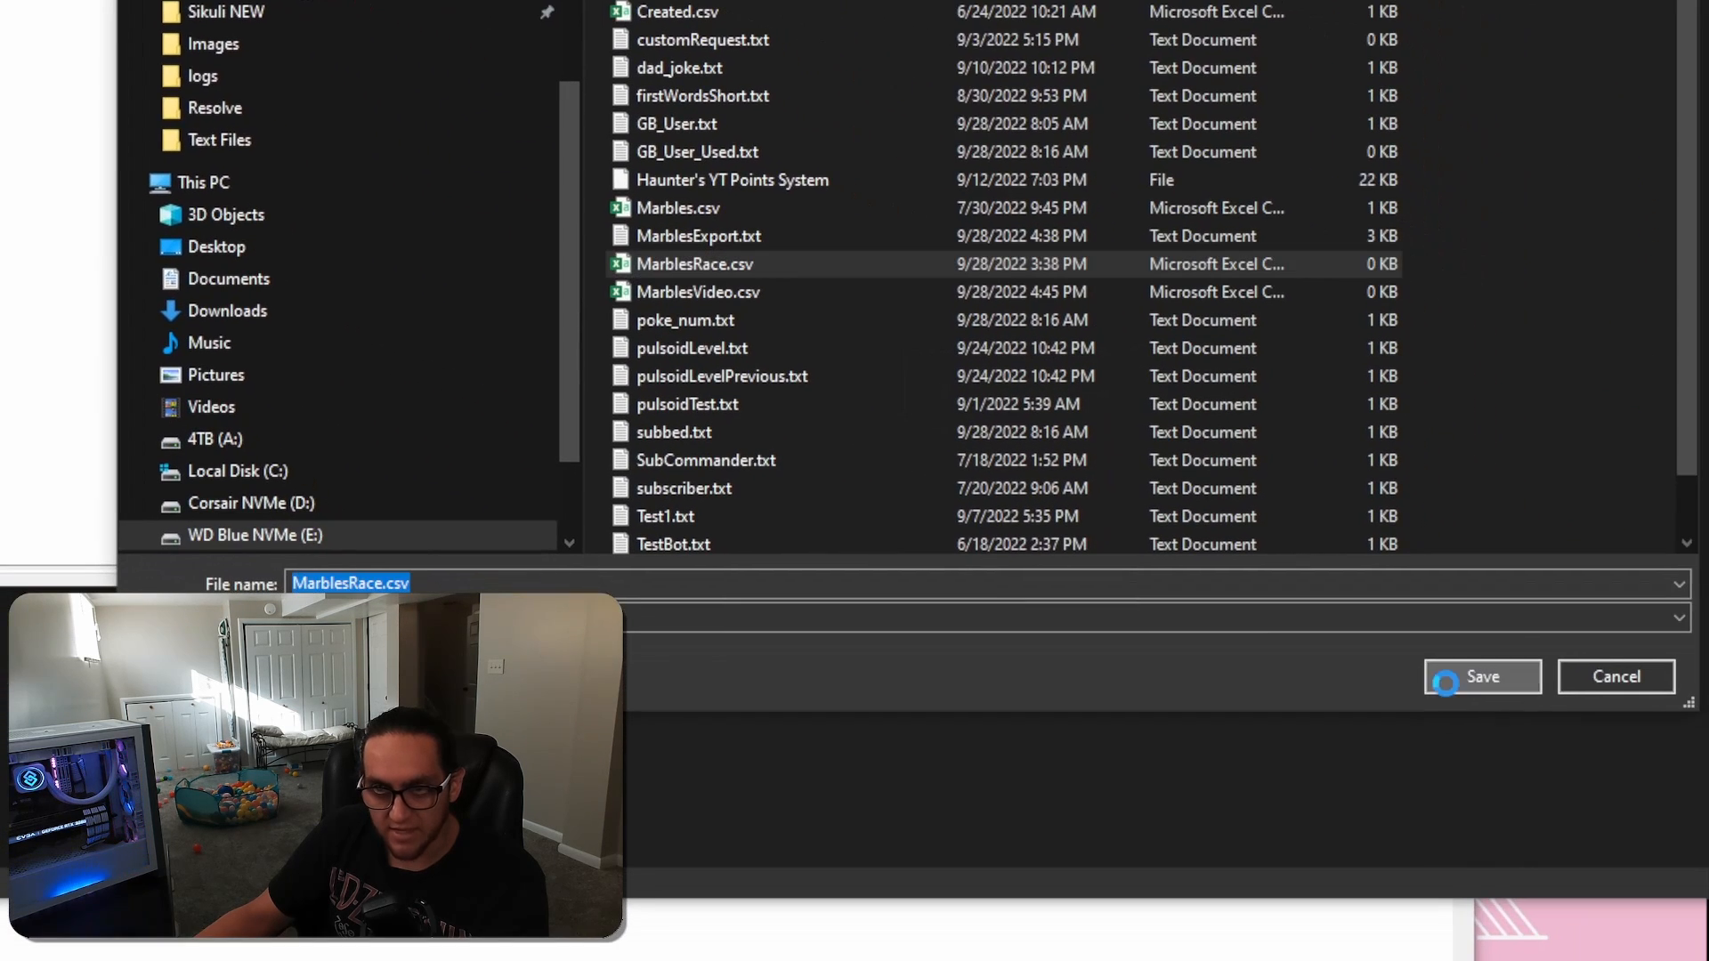
left_click(1478, 677)
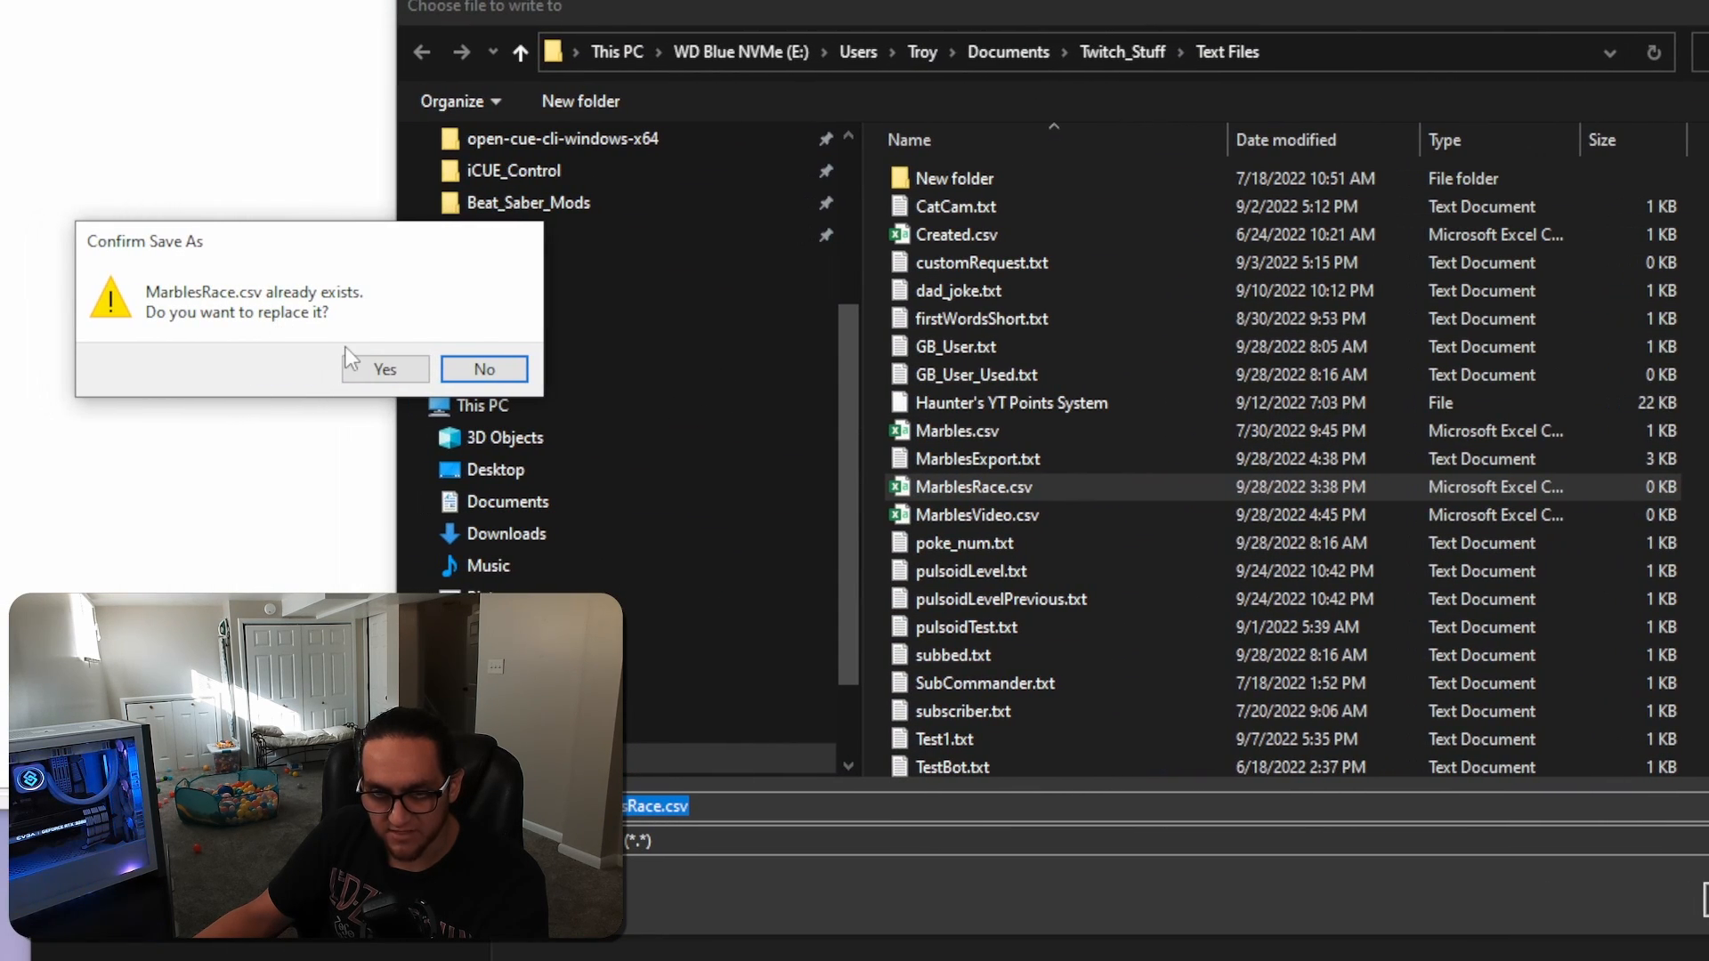
left_click(387, 372)
left_click(763, 358)
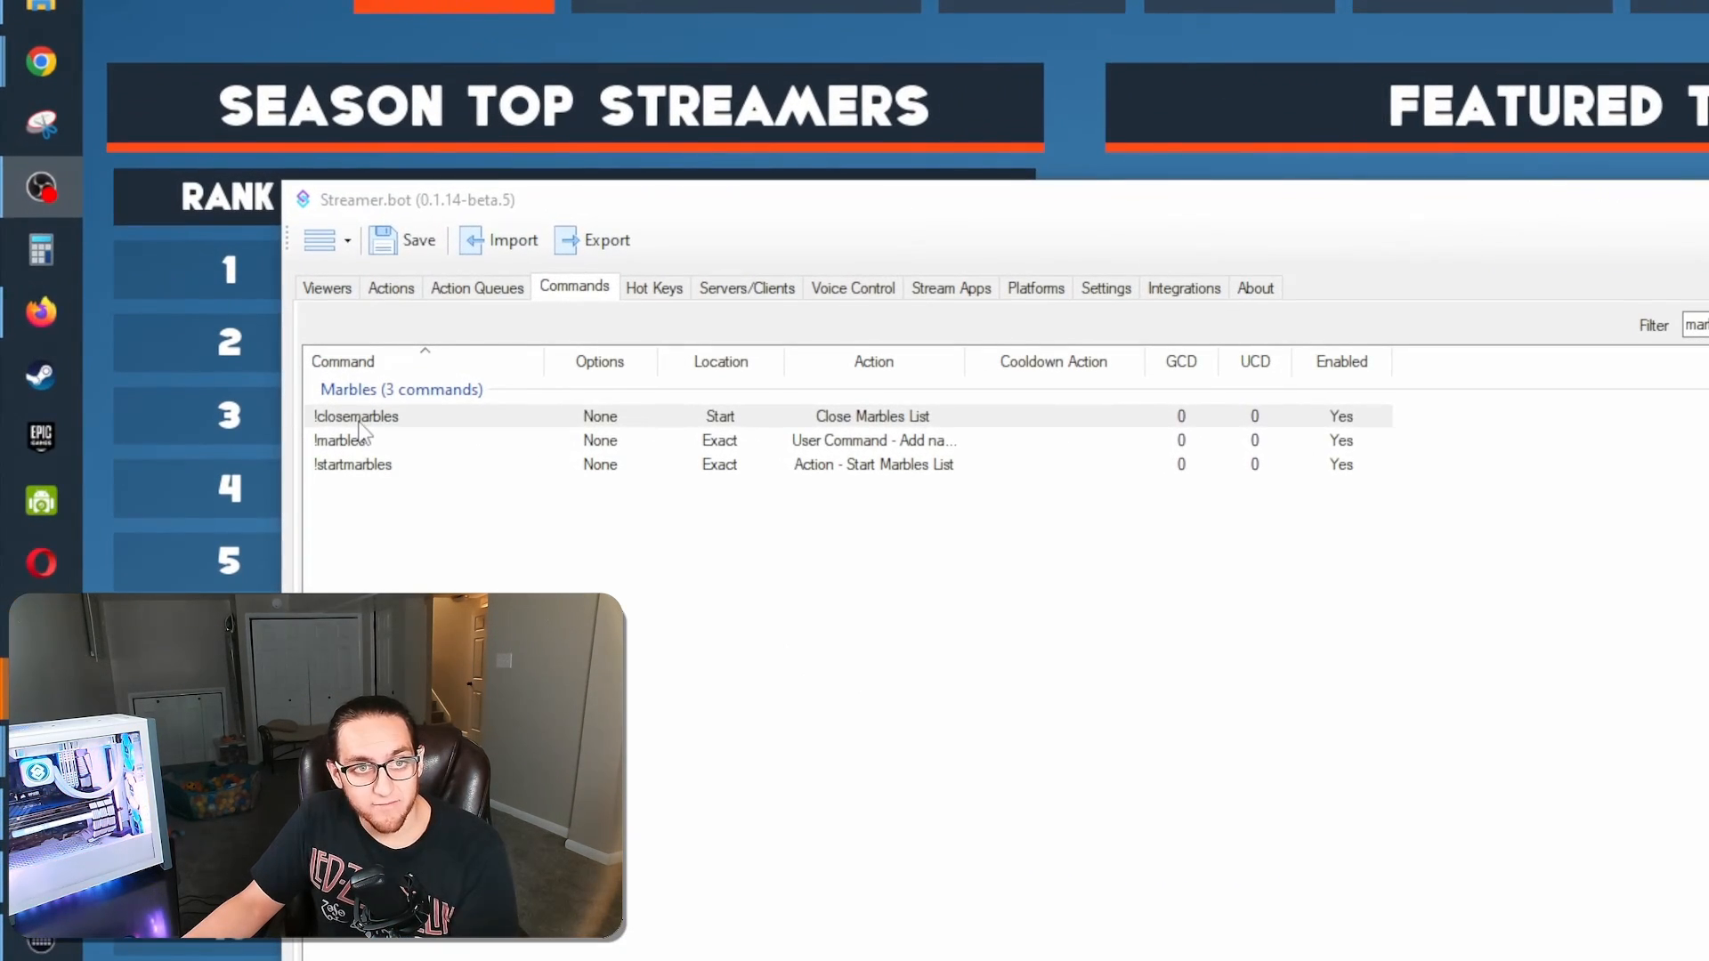
Review the three marbles commands and the user permissions of !closemarbles, accepting its settings
left_click(360, 424)
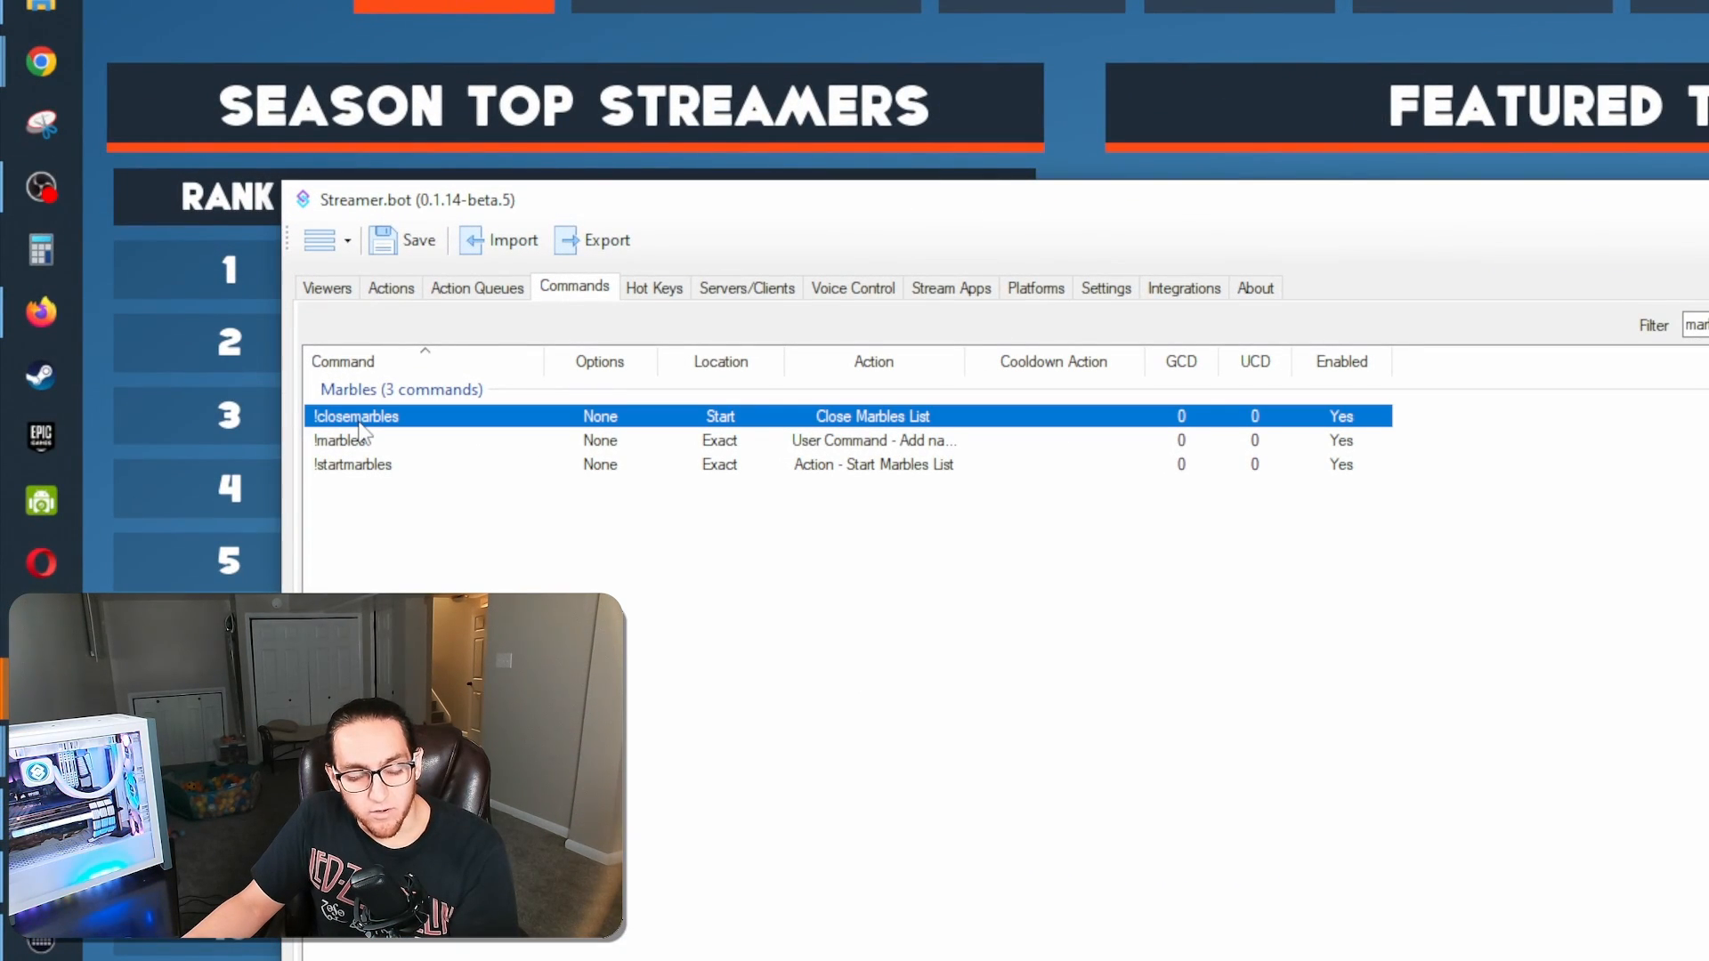
left_click(350, 441)
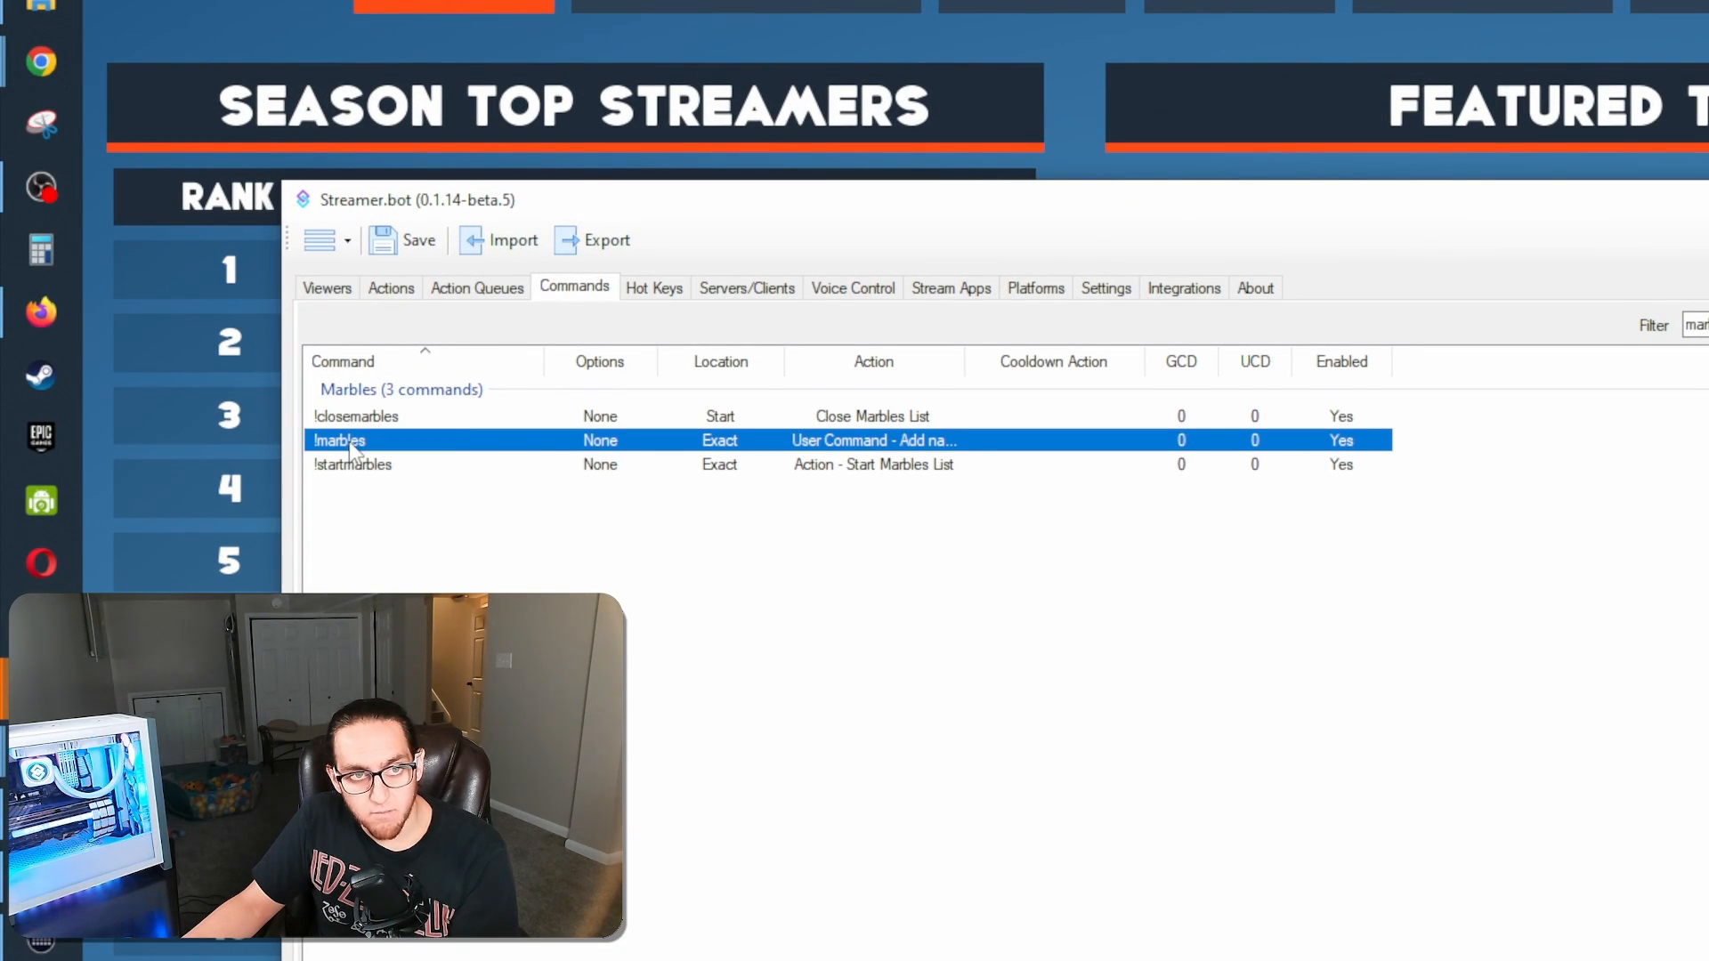
left_click(365, 466)
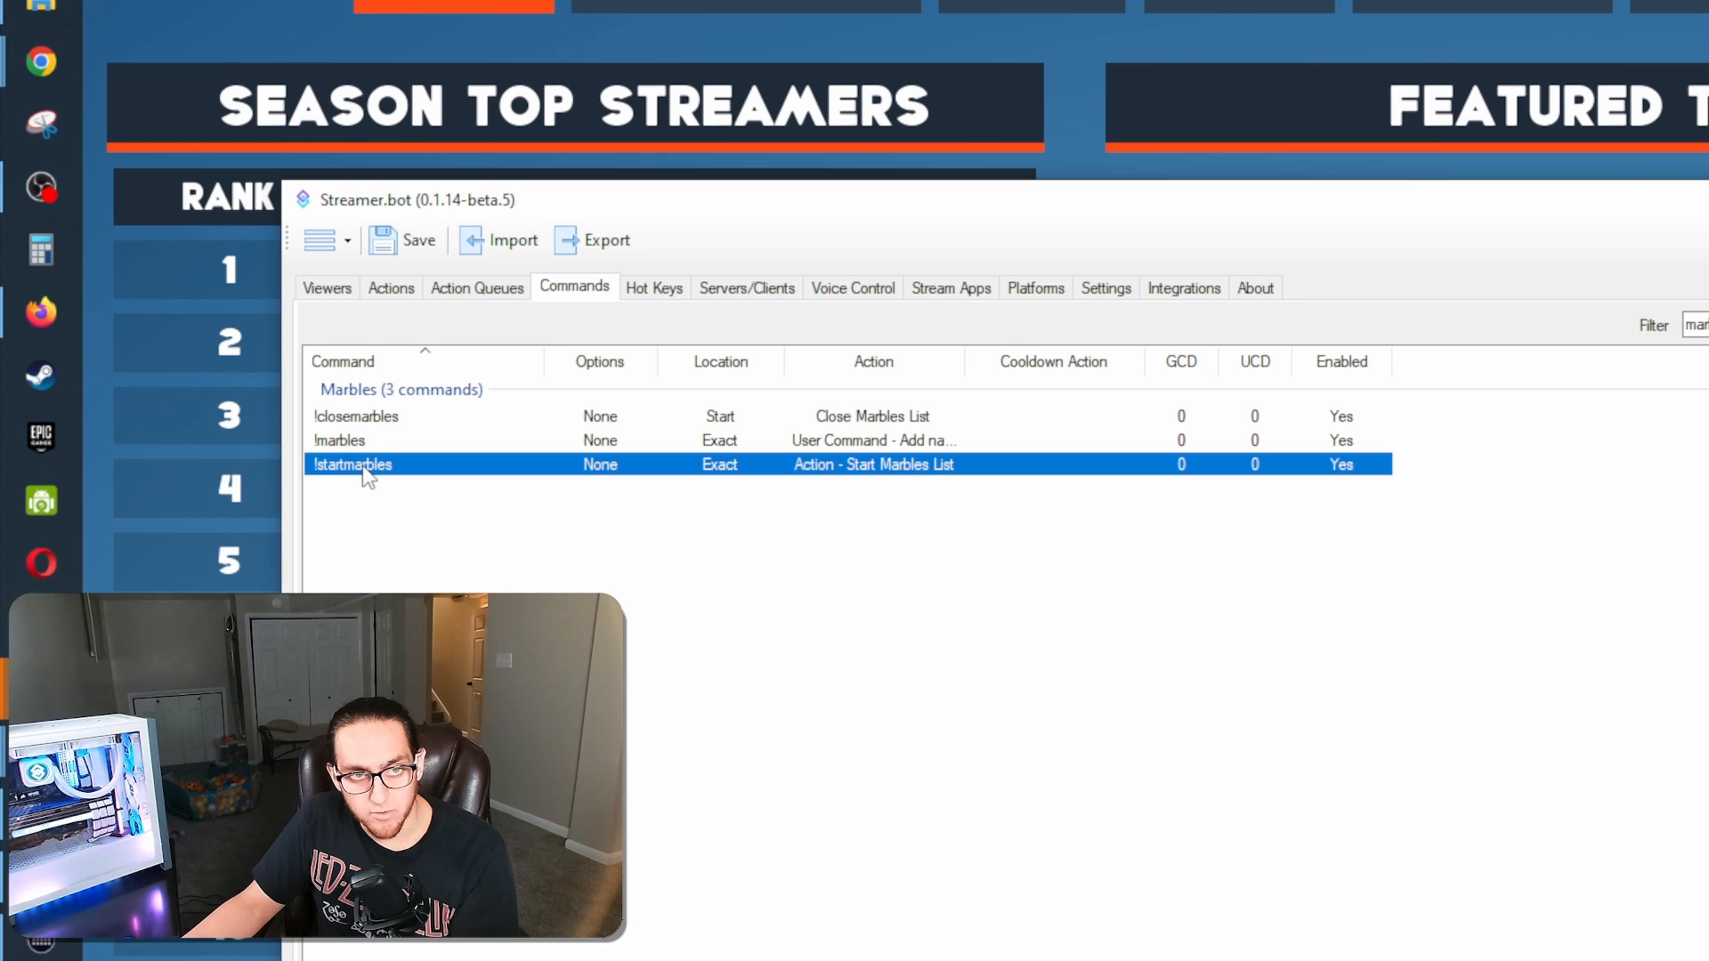
double_click(356, 417)
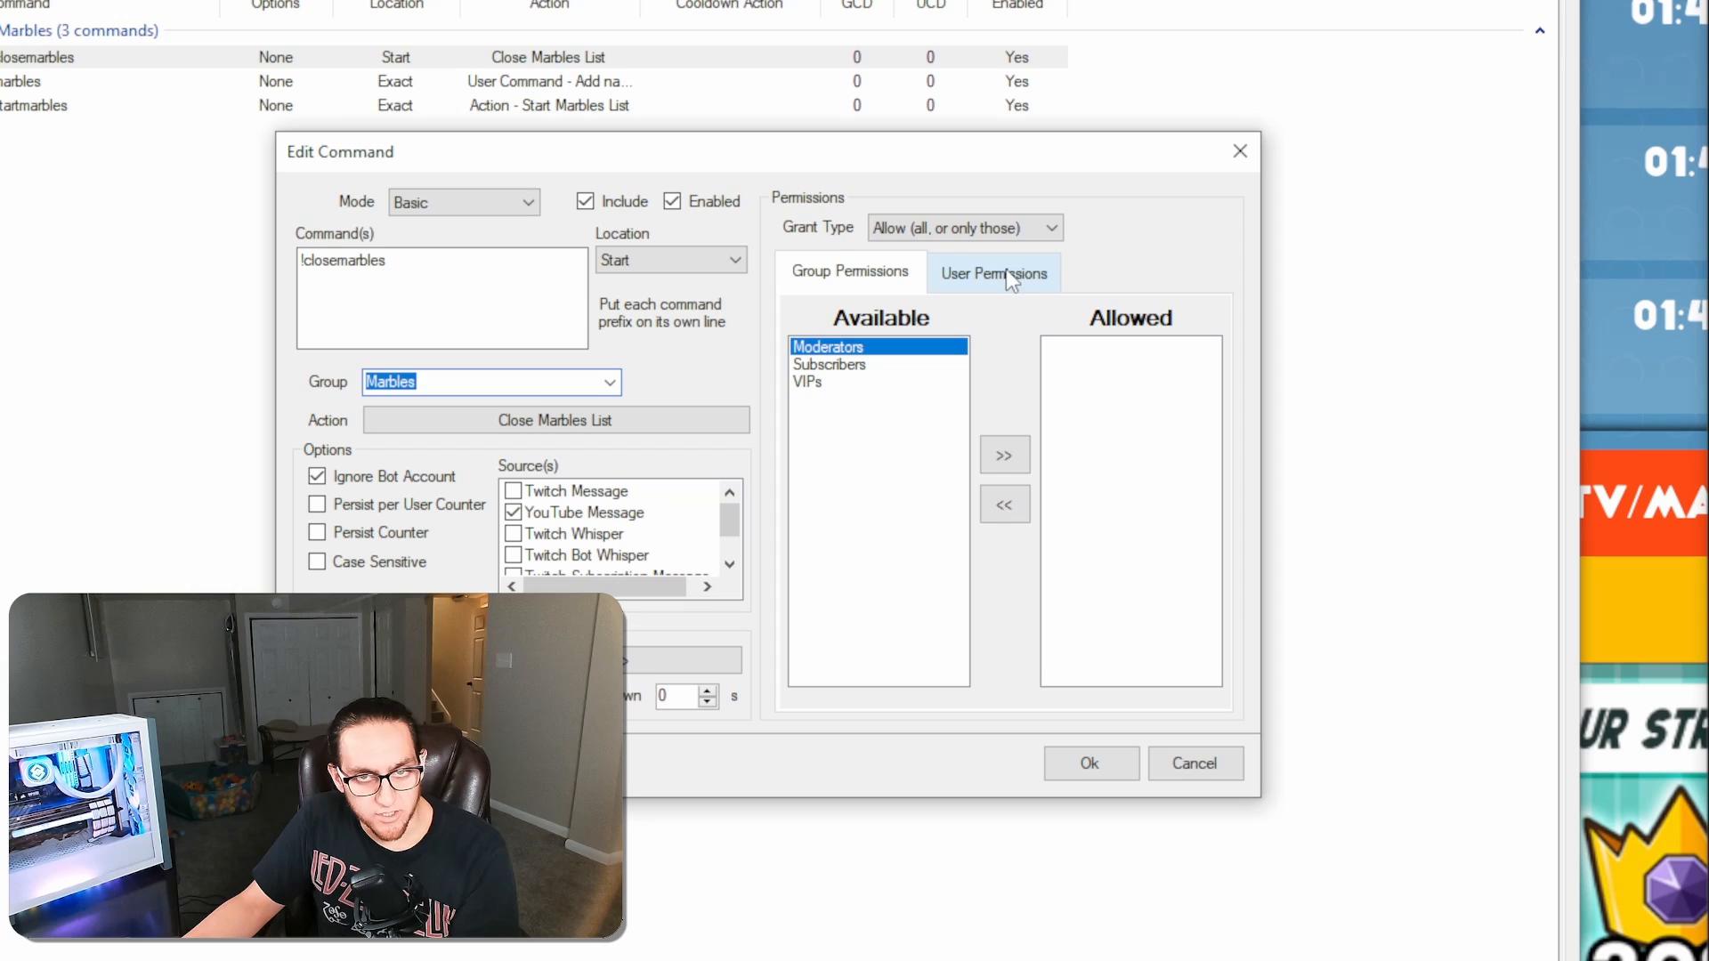
left_click(1007, 370)
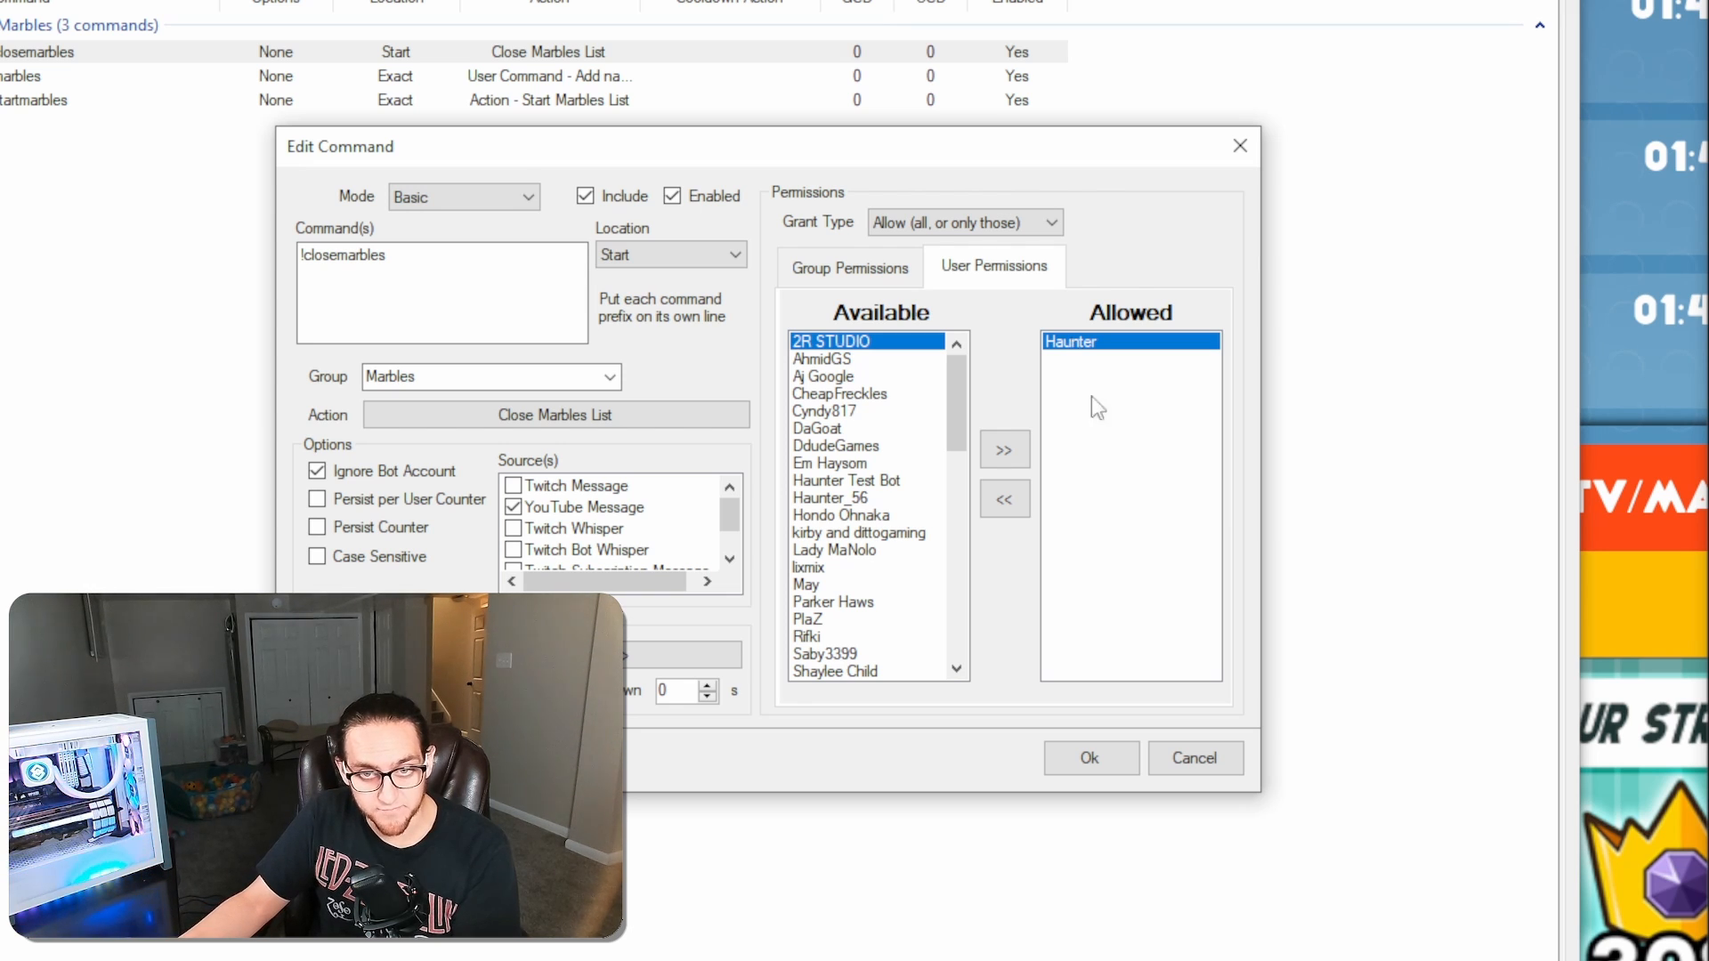
left_click(1091, 757)
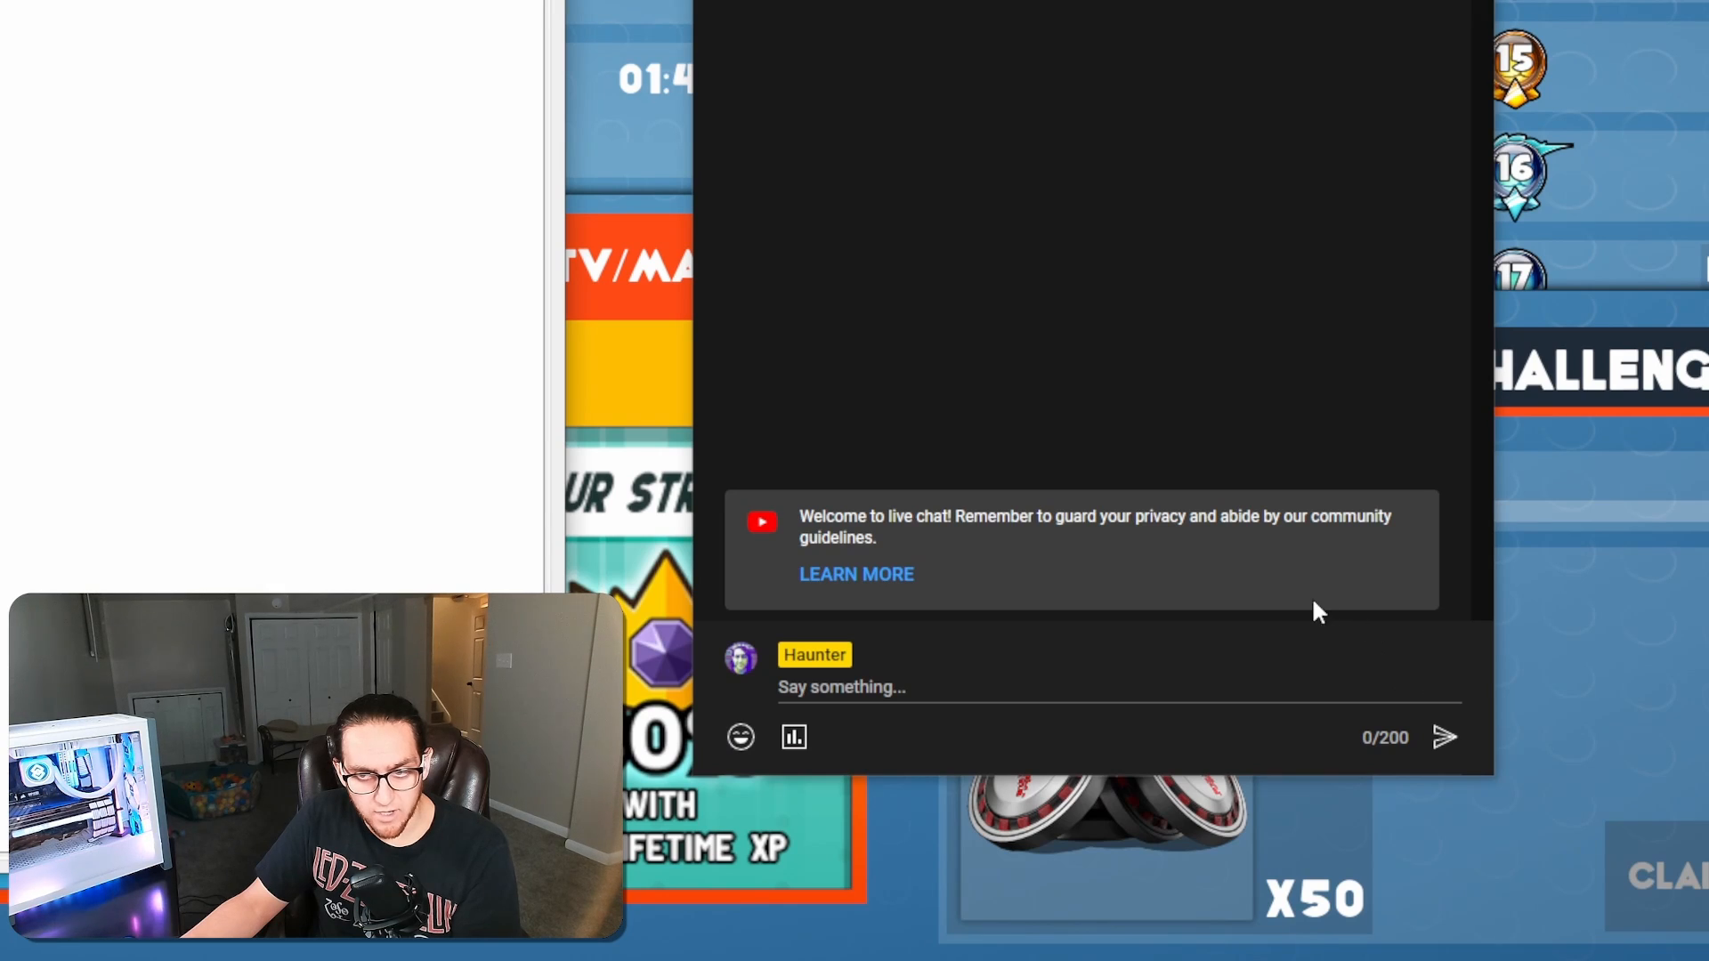
In the YouTube live chat, send the !startmarbles command
left_click(1202, 689)
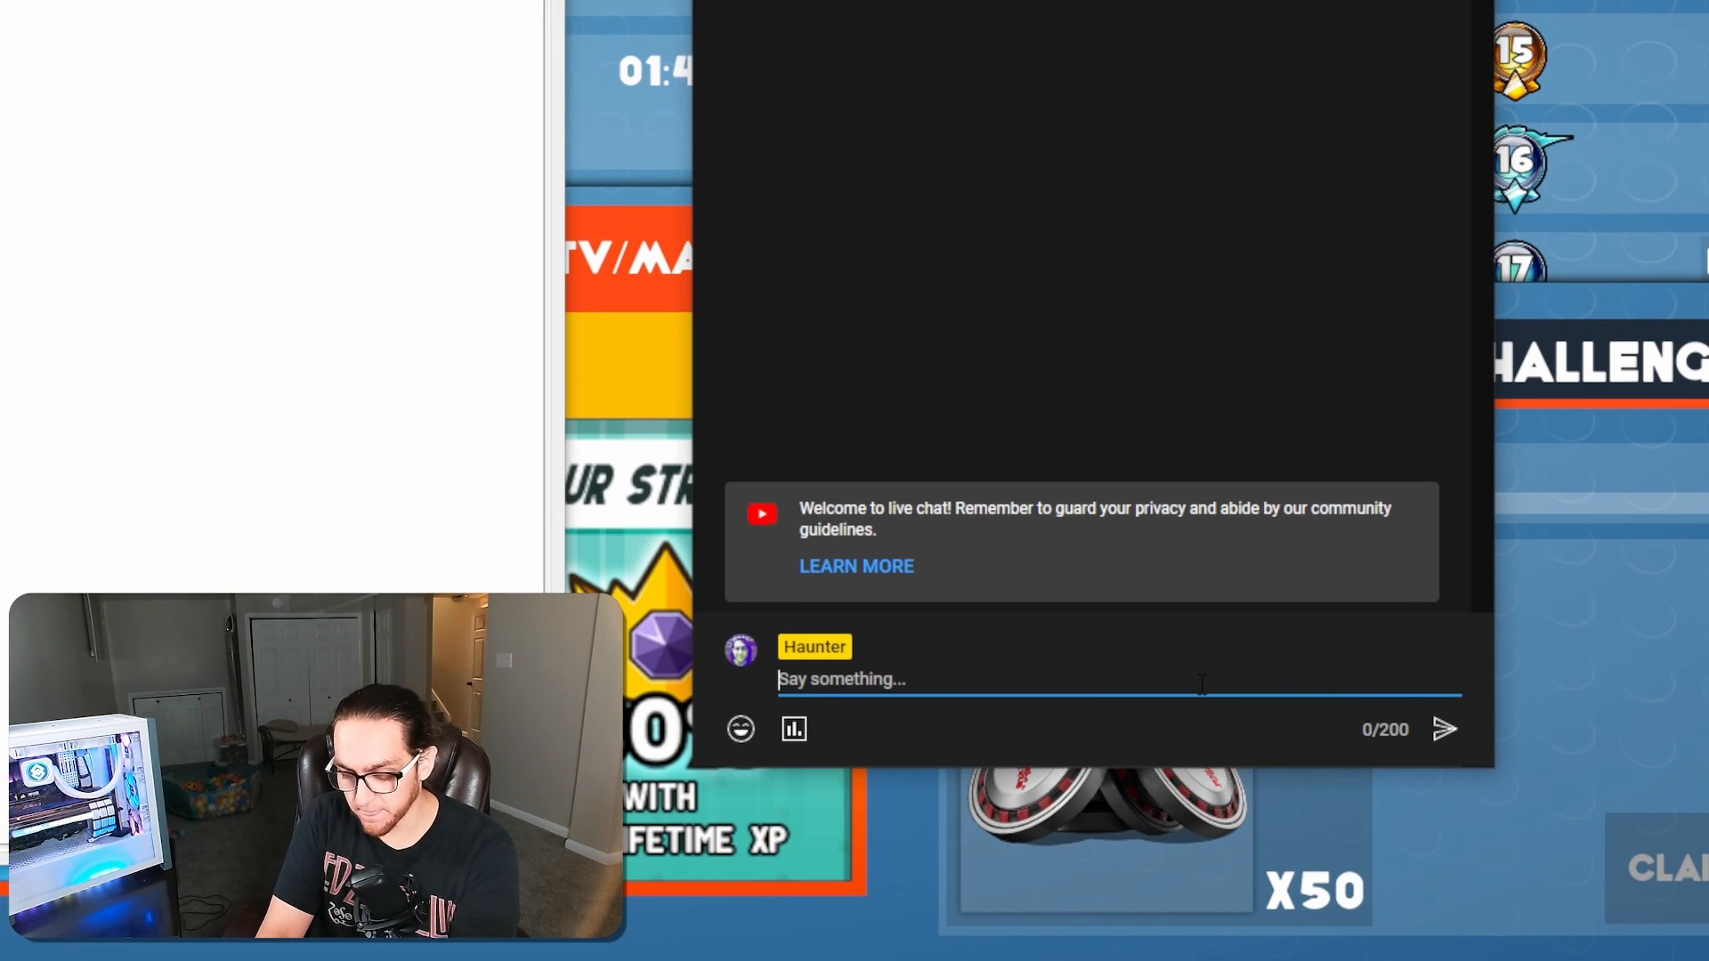
type("!start")
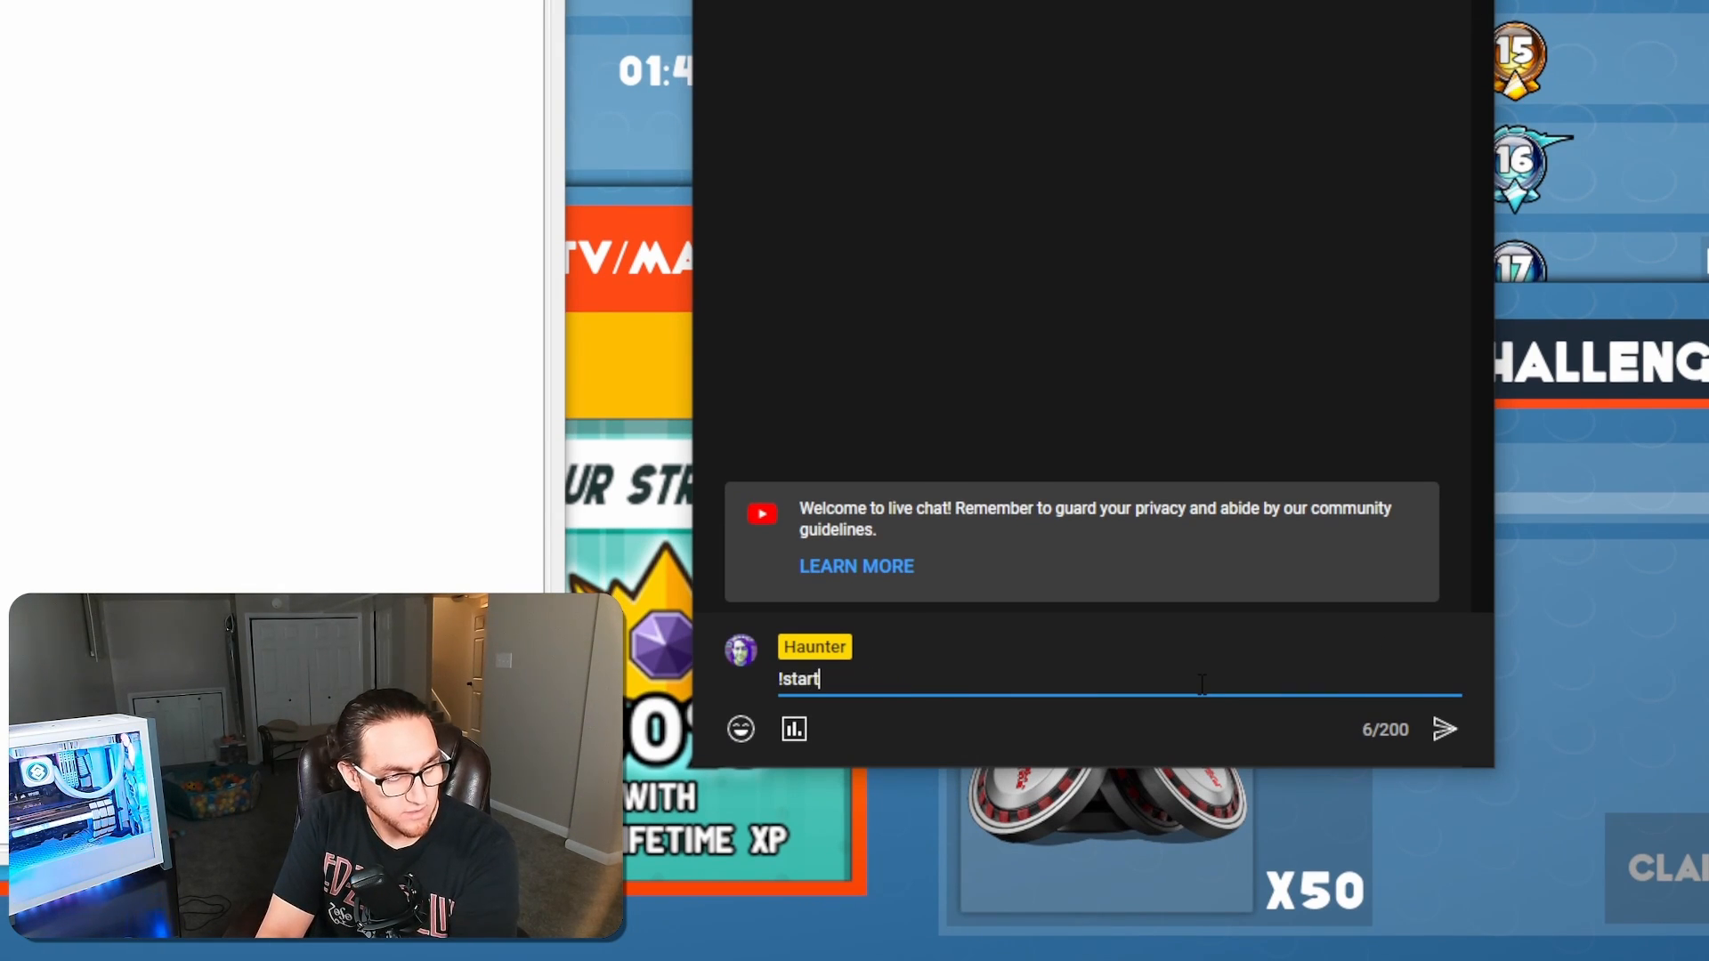
type("marbles")
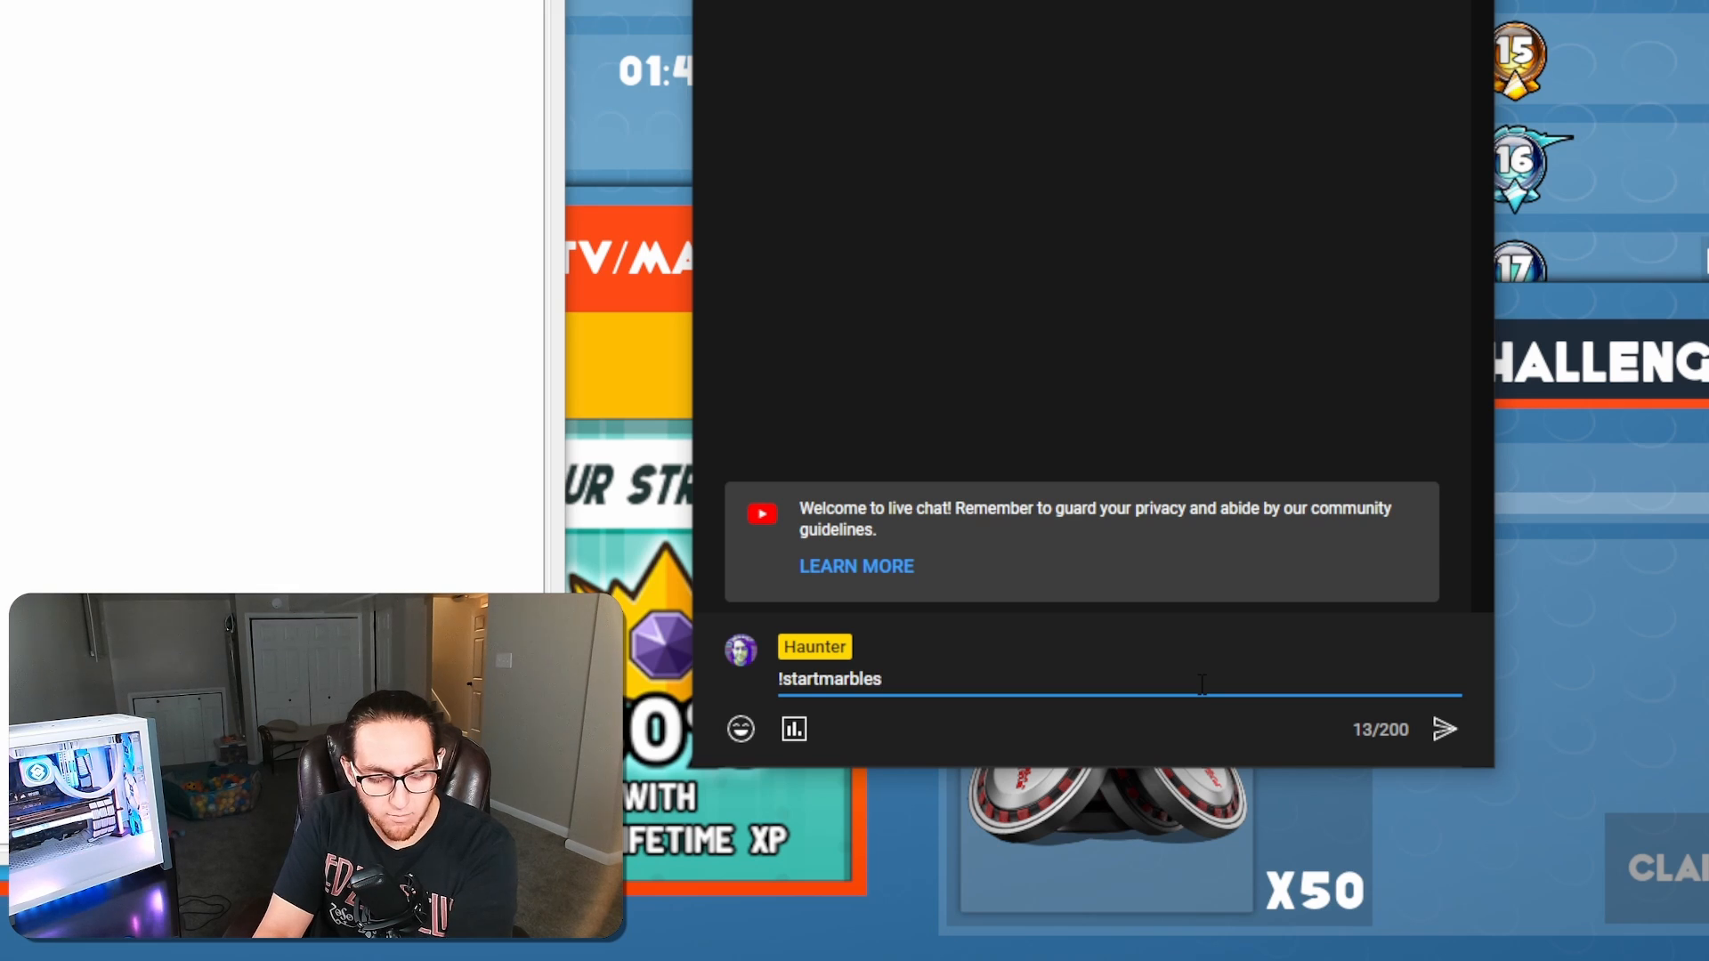
key("Return")
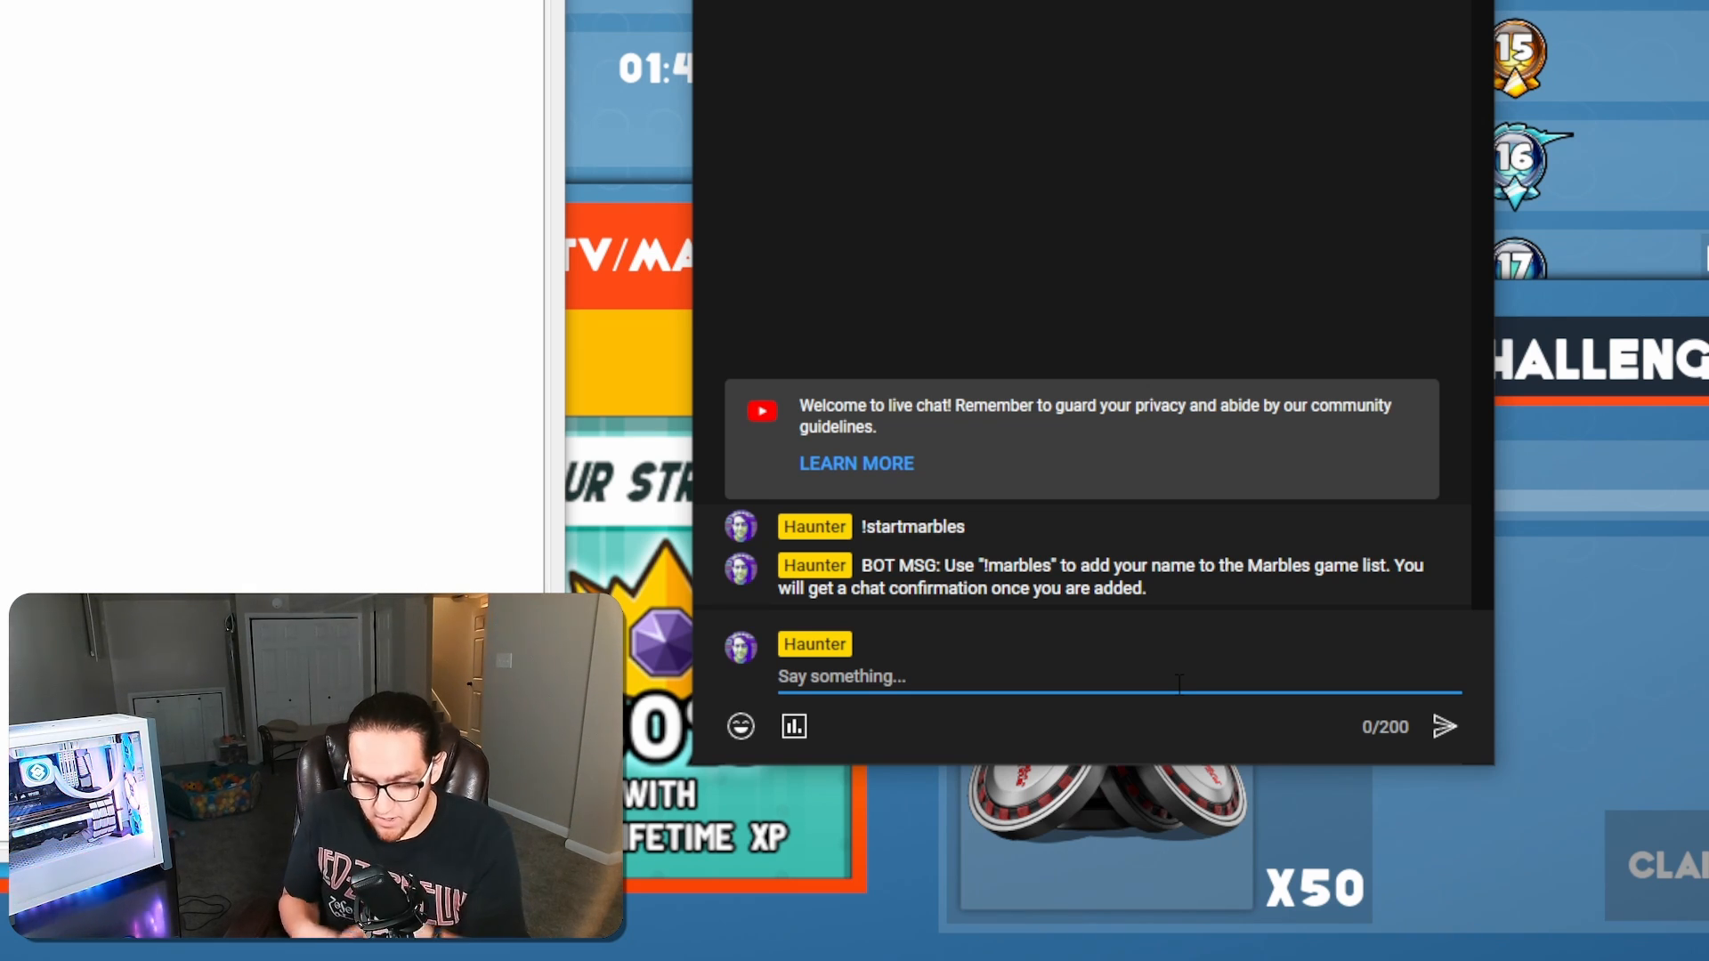
Send the !marbles command in the live chat to join the marbles list
type("!")
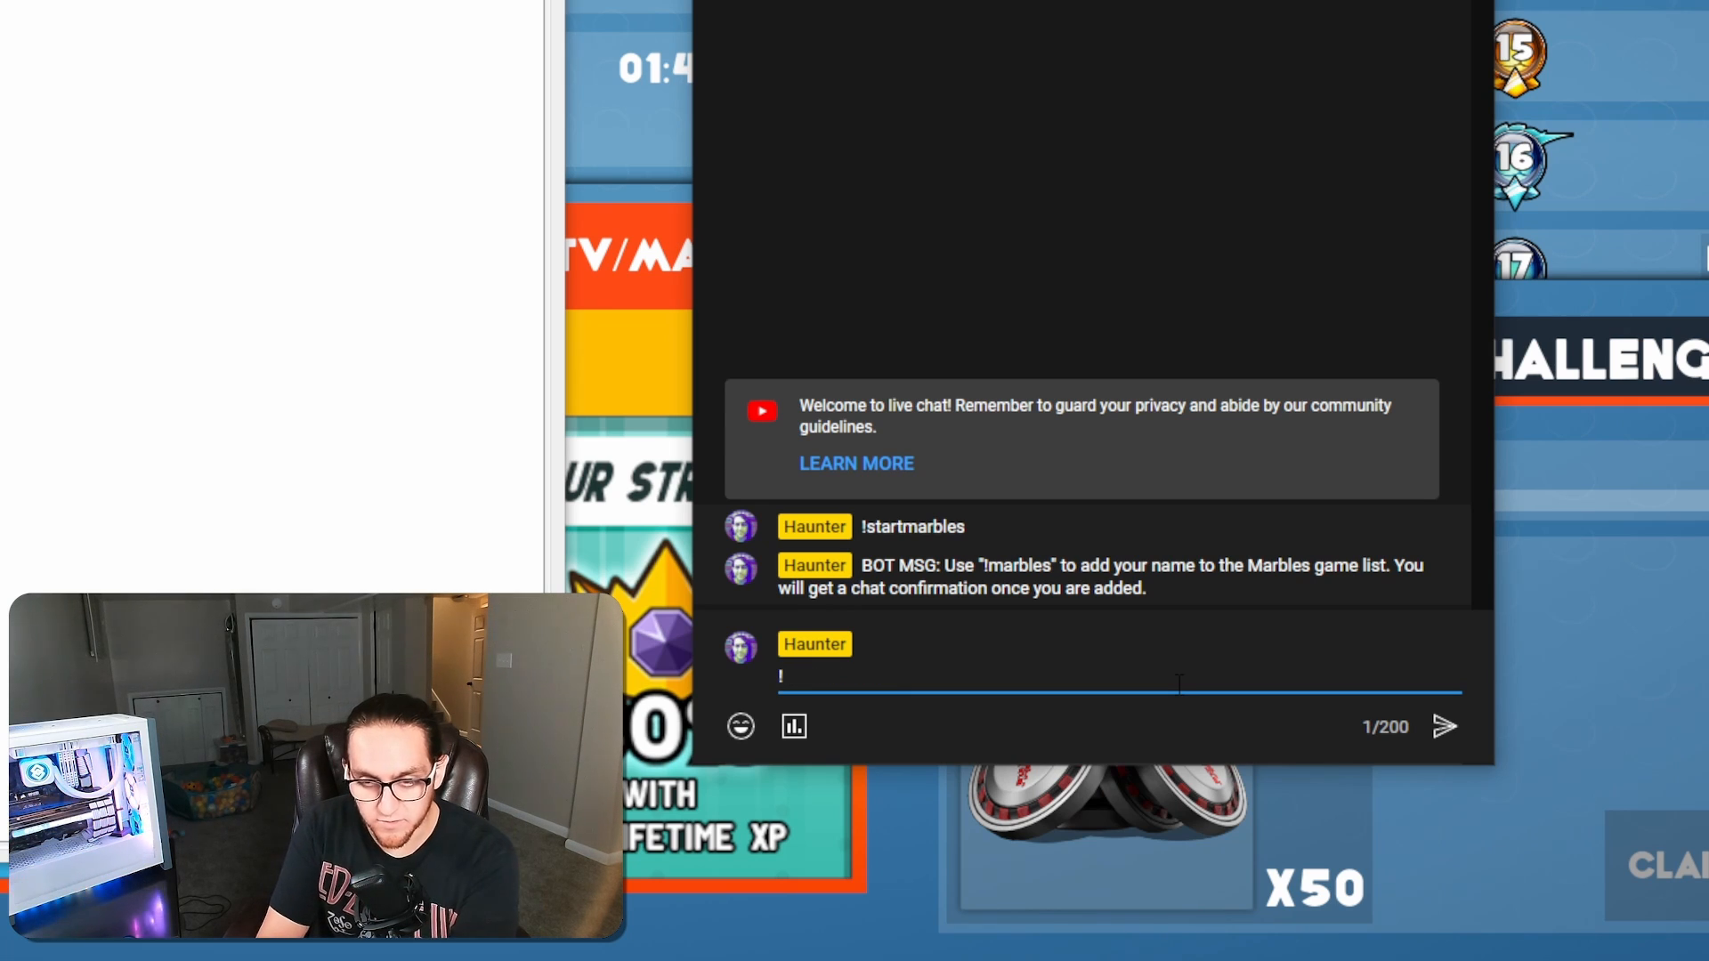
type("marbles")
key("Return")
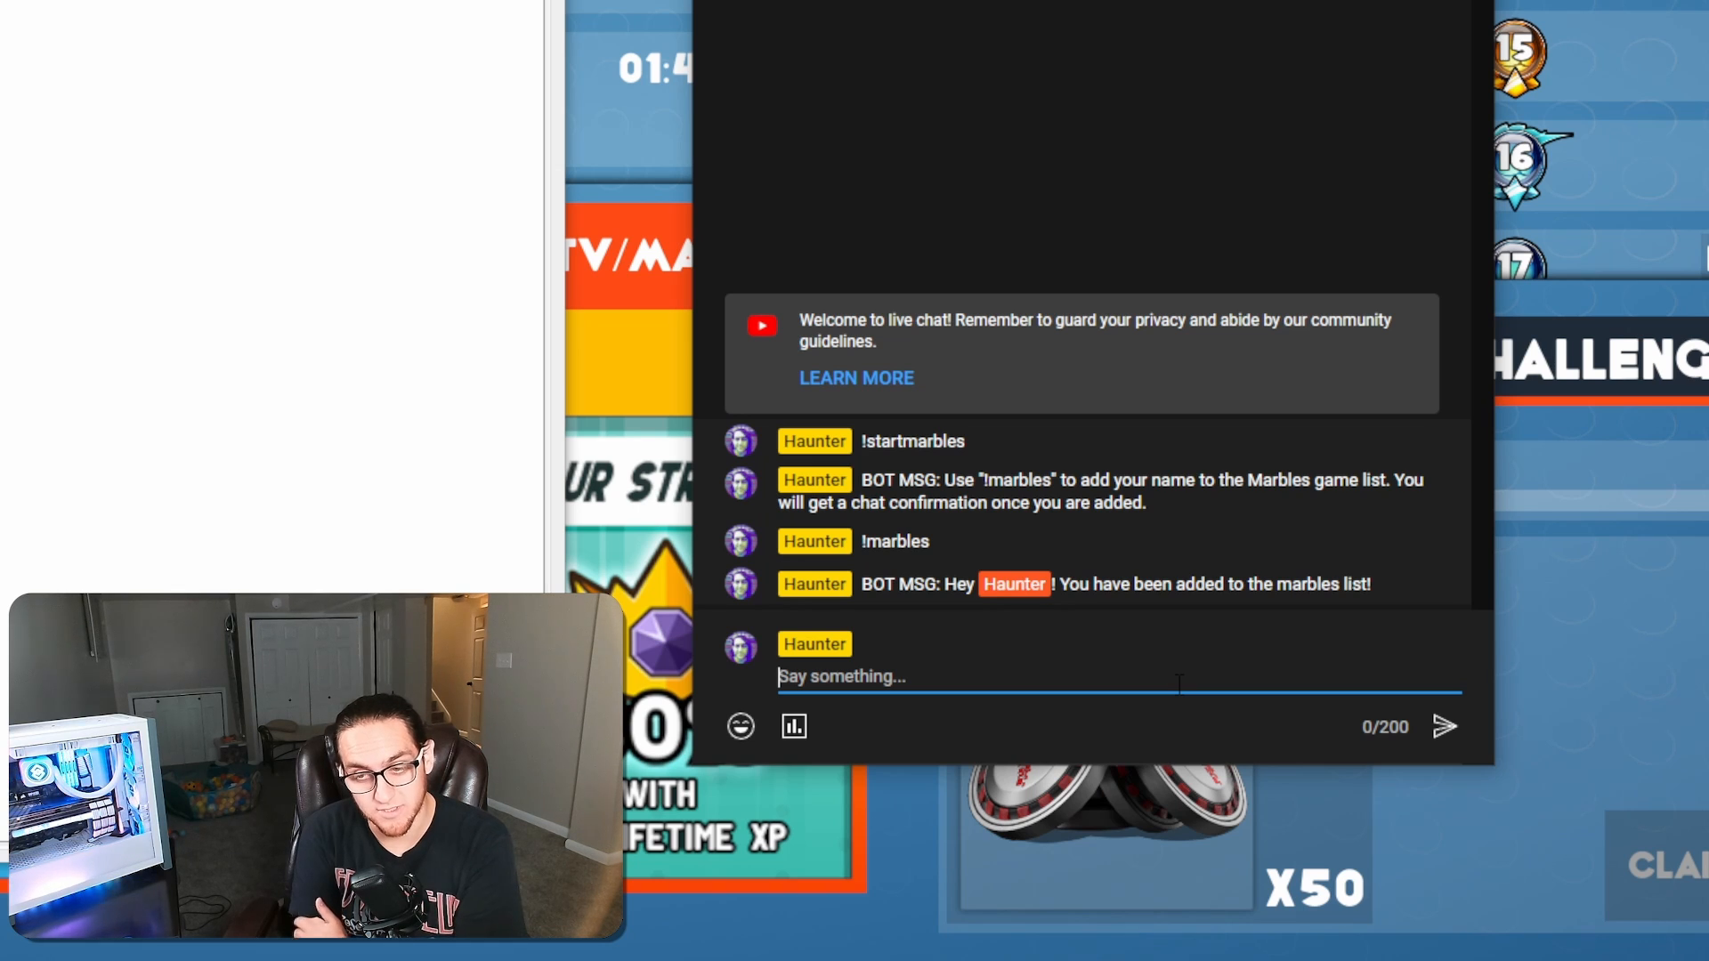
key("alt+Tab")
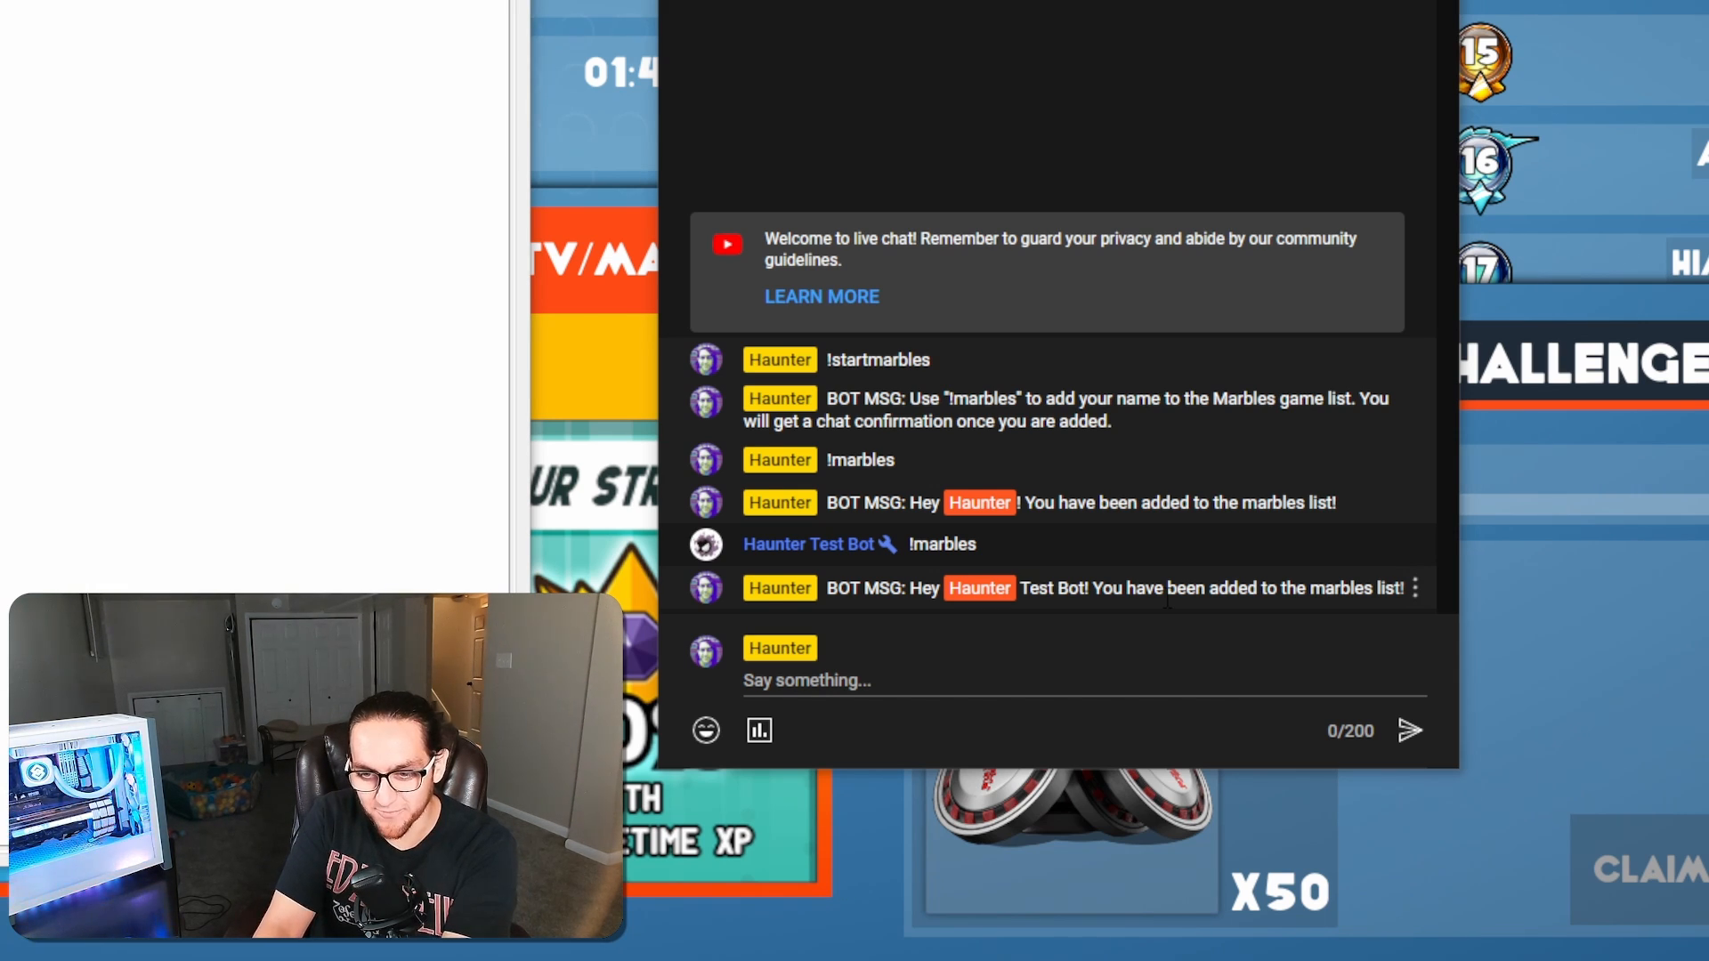
Send the !closemarbles command in the live chat to close the list
left_click(1001, 677)
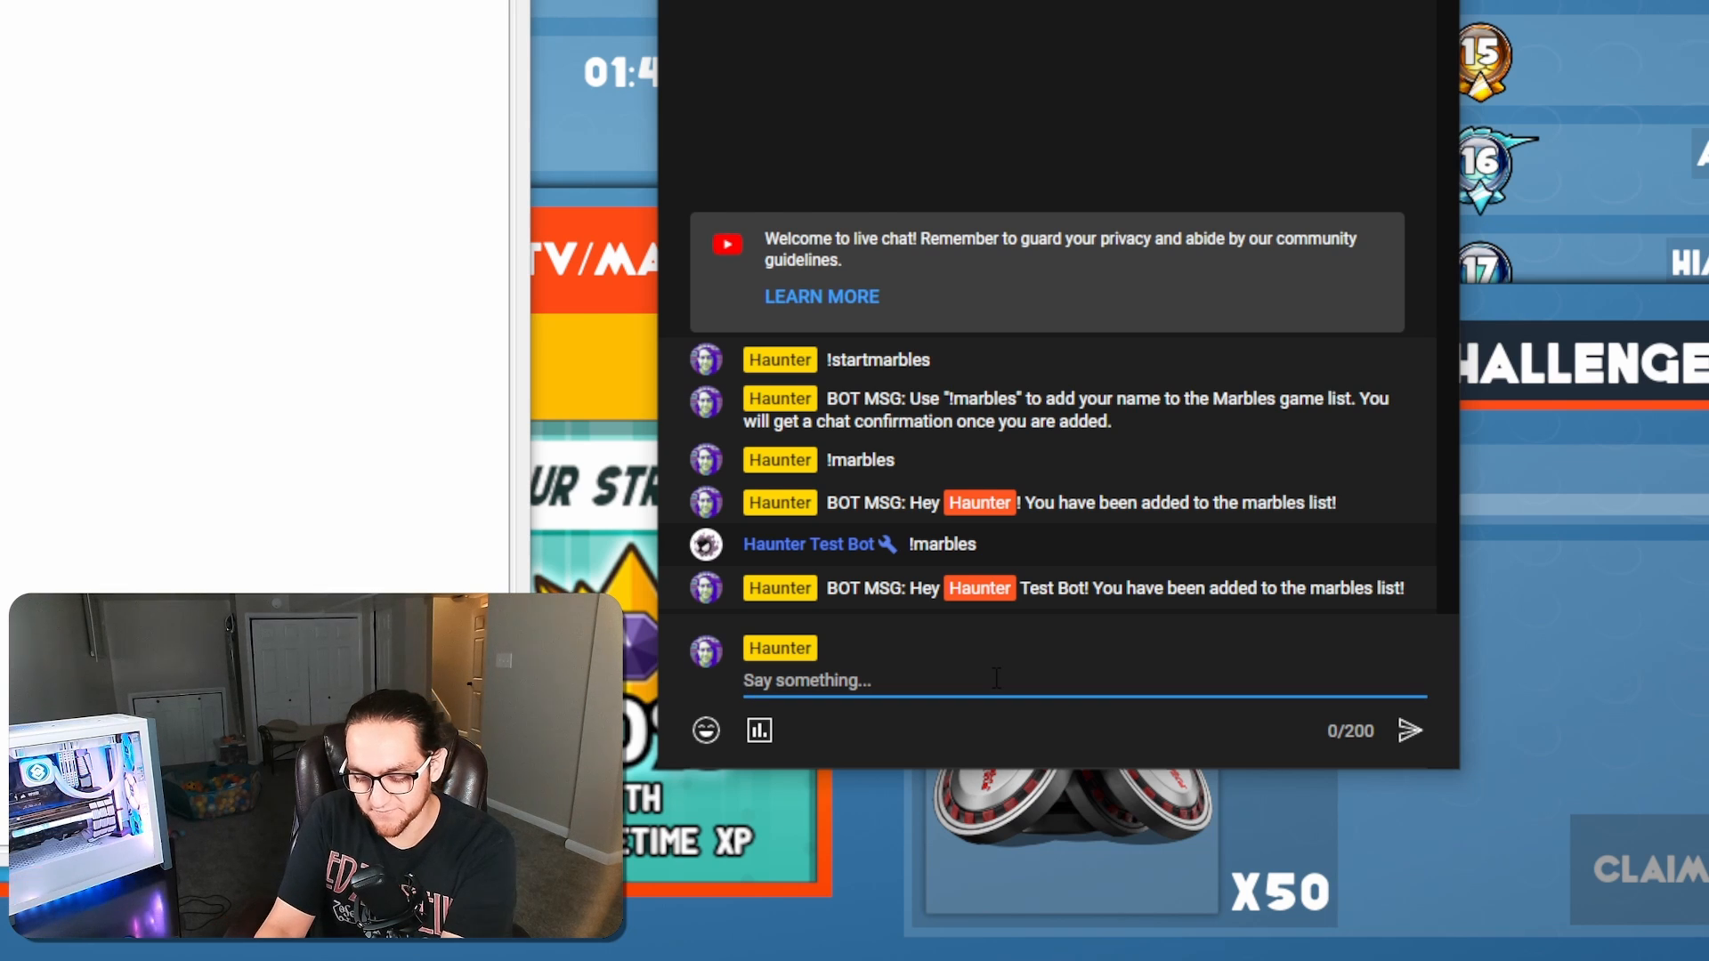
type("!")
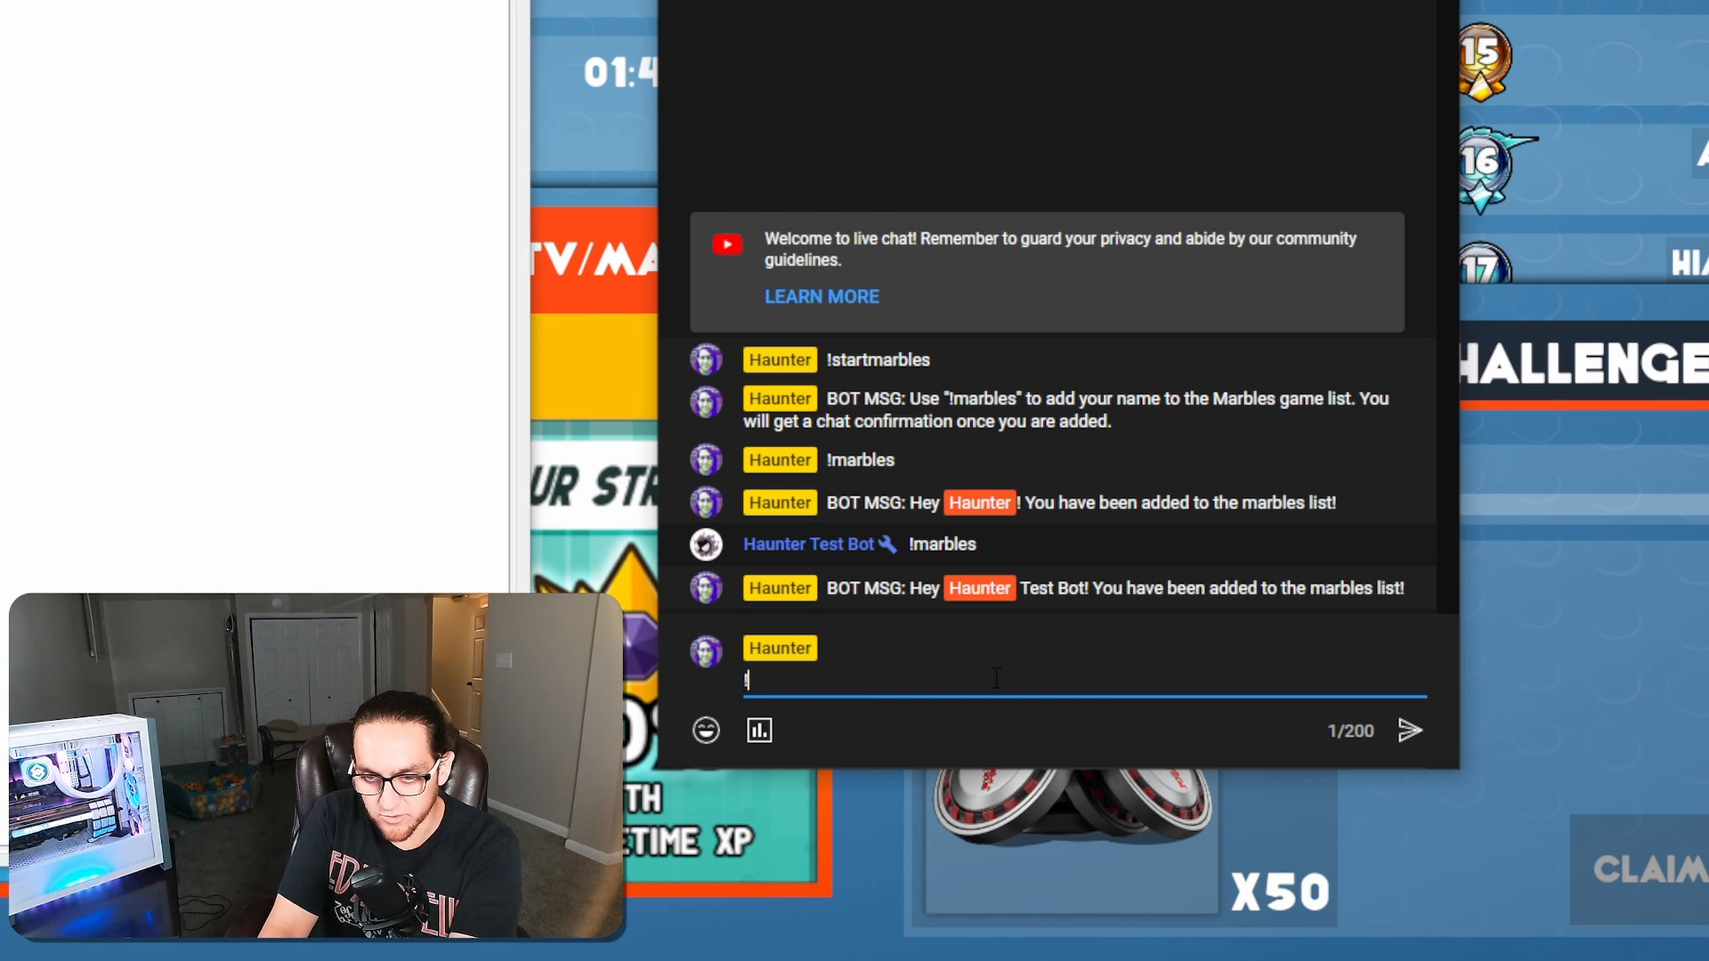
type("closemarbles")
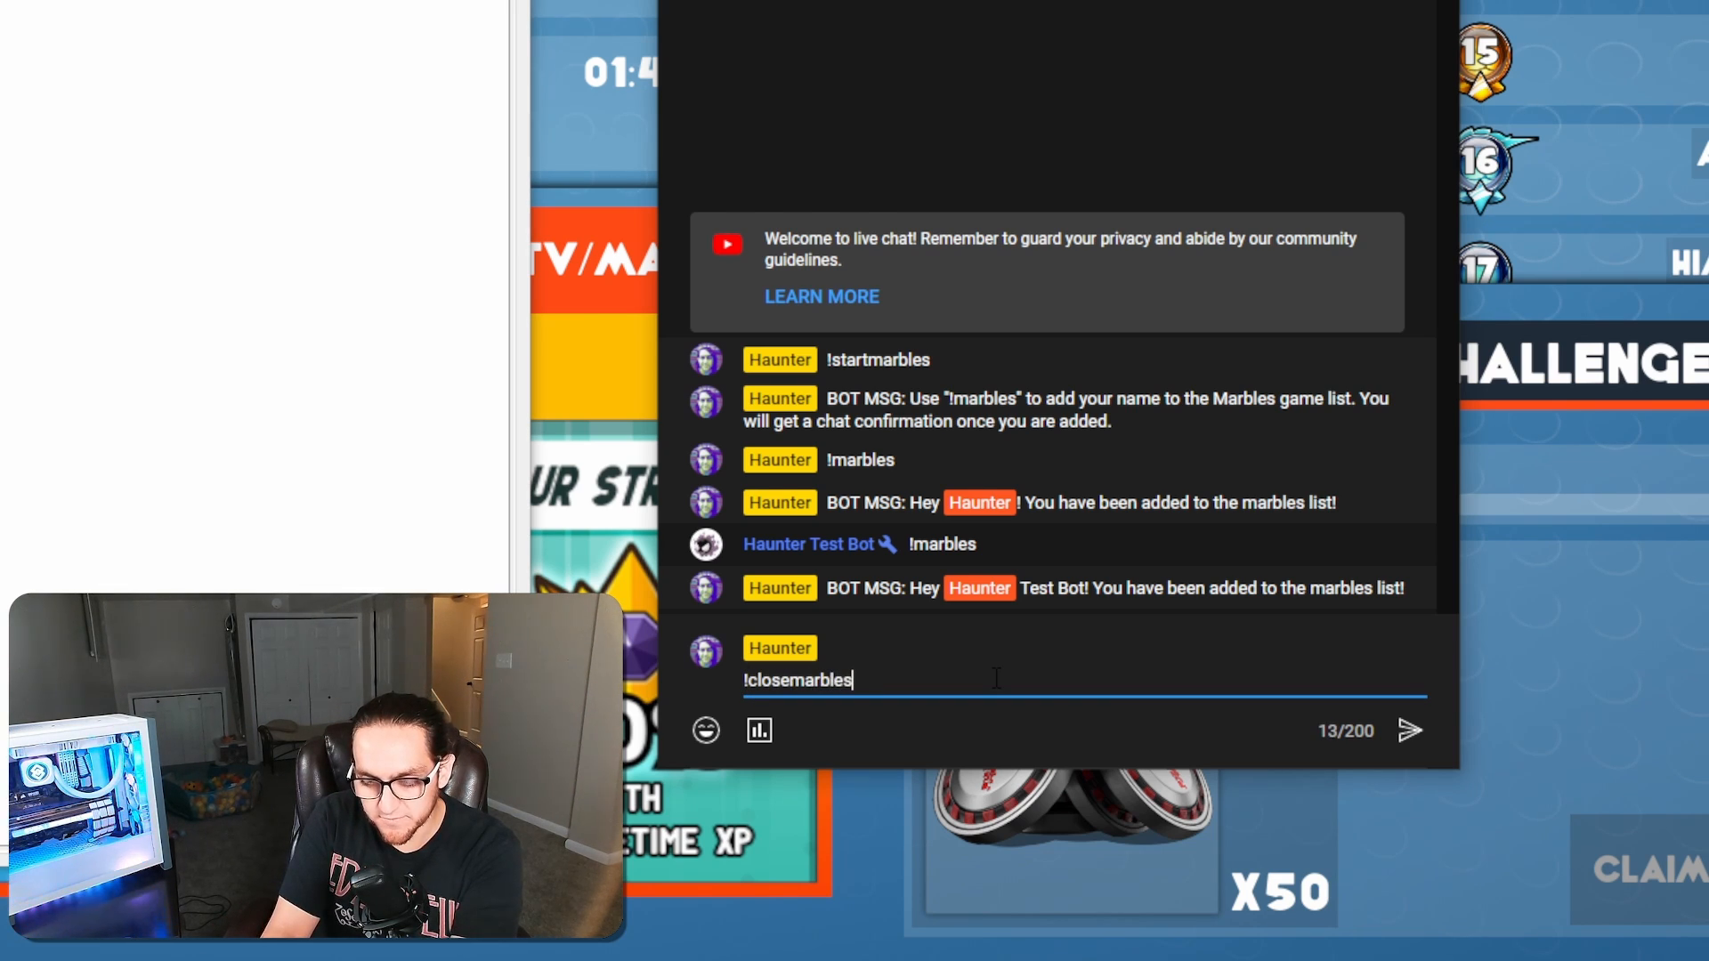
key("Return")
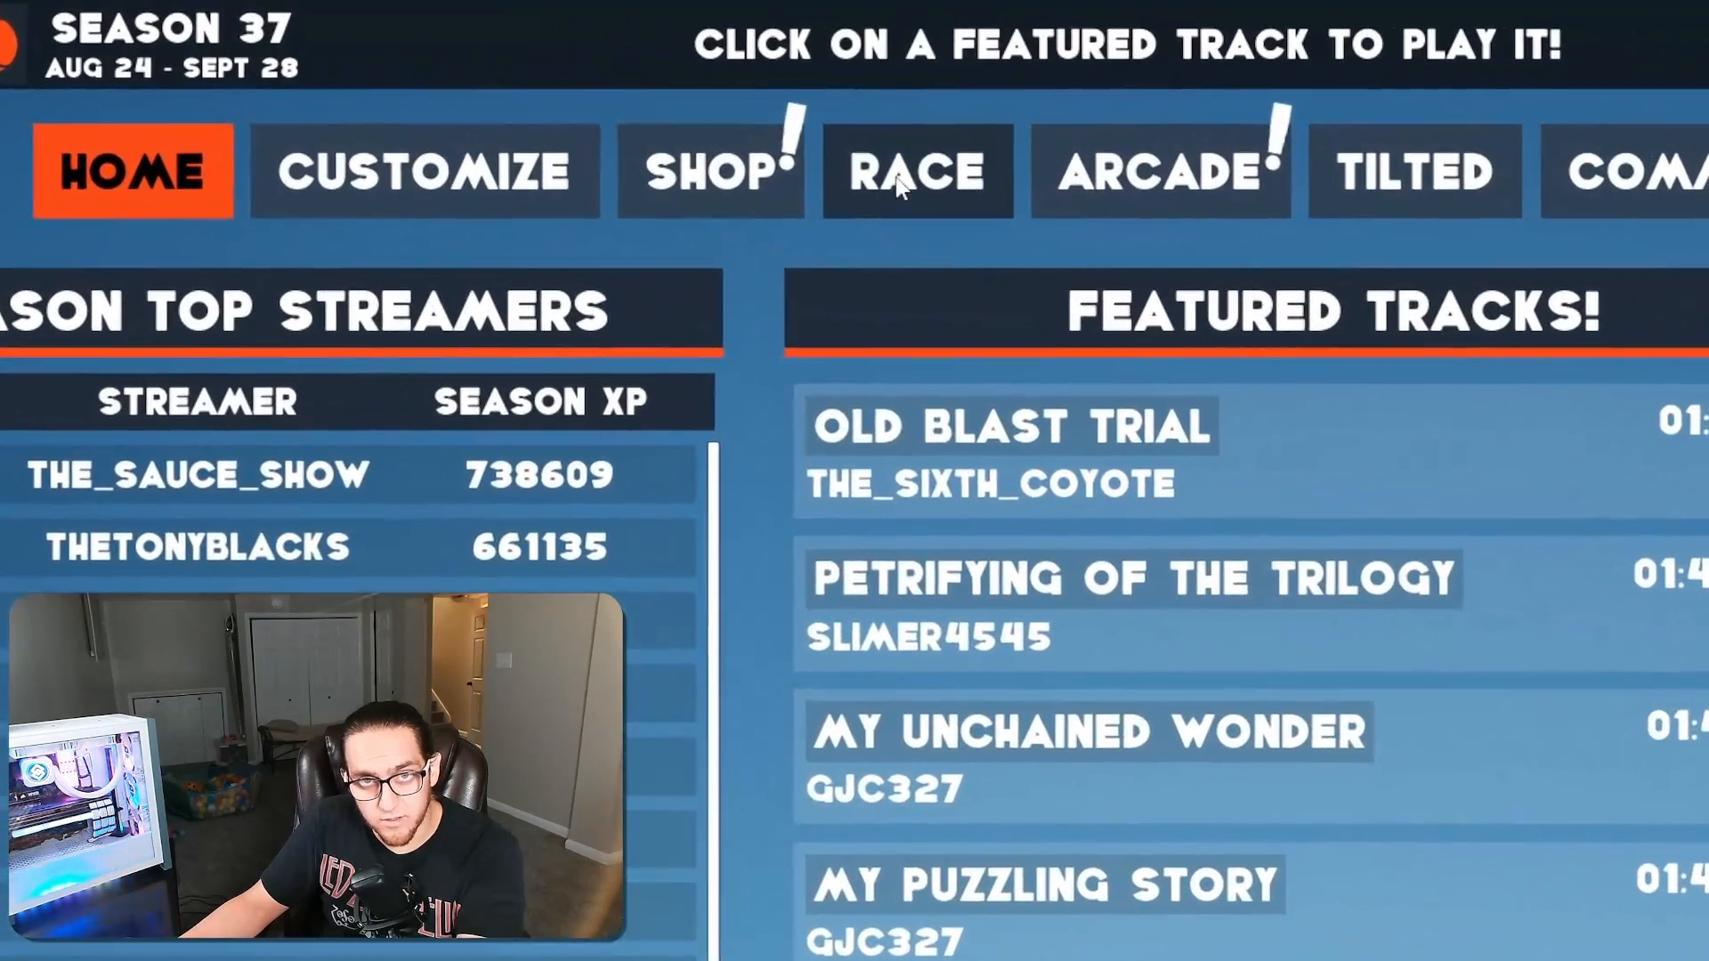
In Marbles on Stream, open the custom names editor from the Race mode's simulation settings
left_click(608, 86)
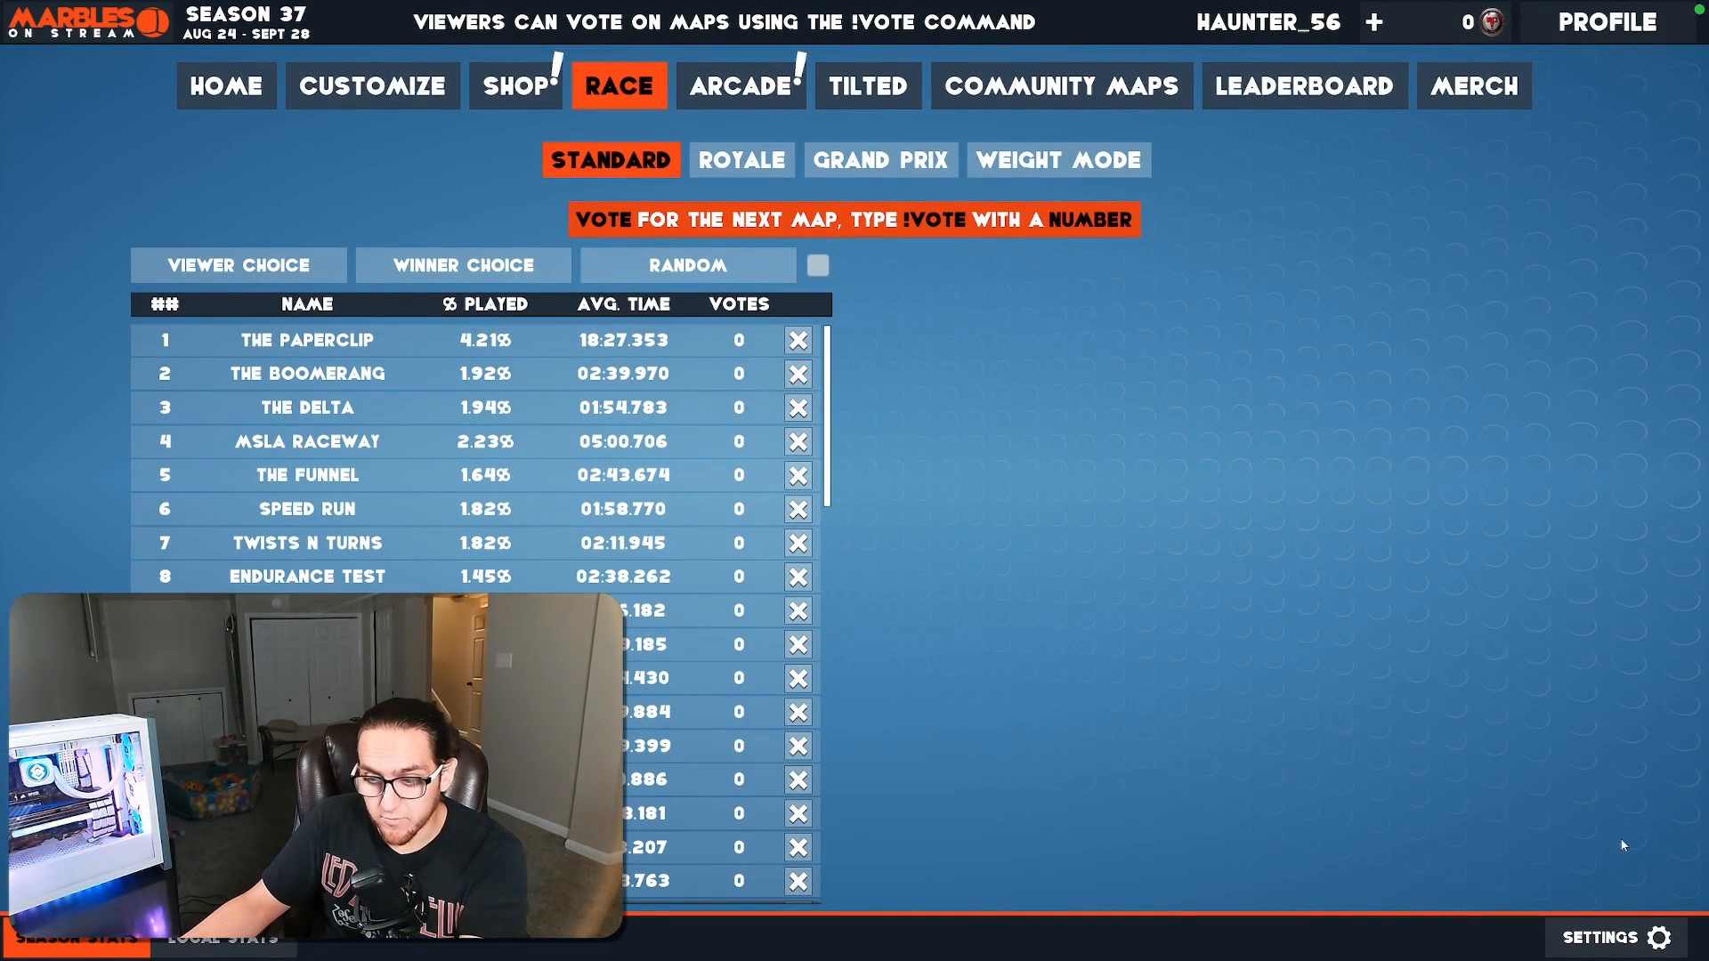
left_click(1625, 939)
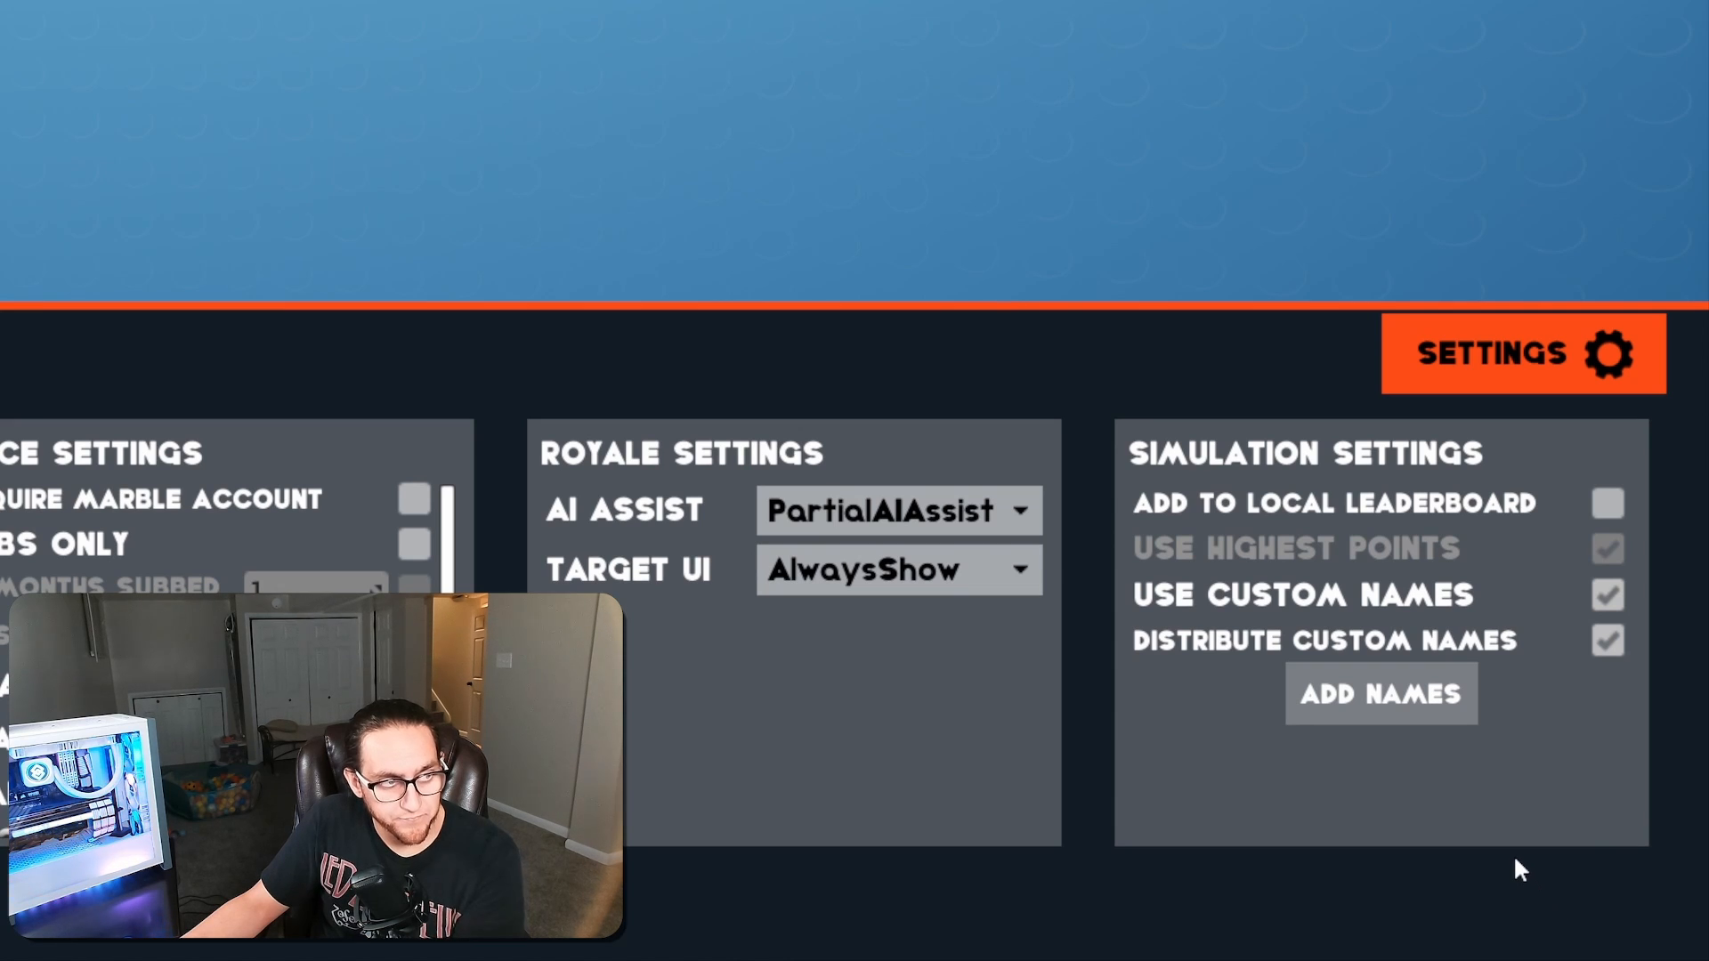
left_click(1395, 709)
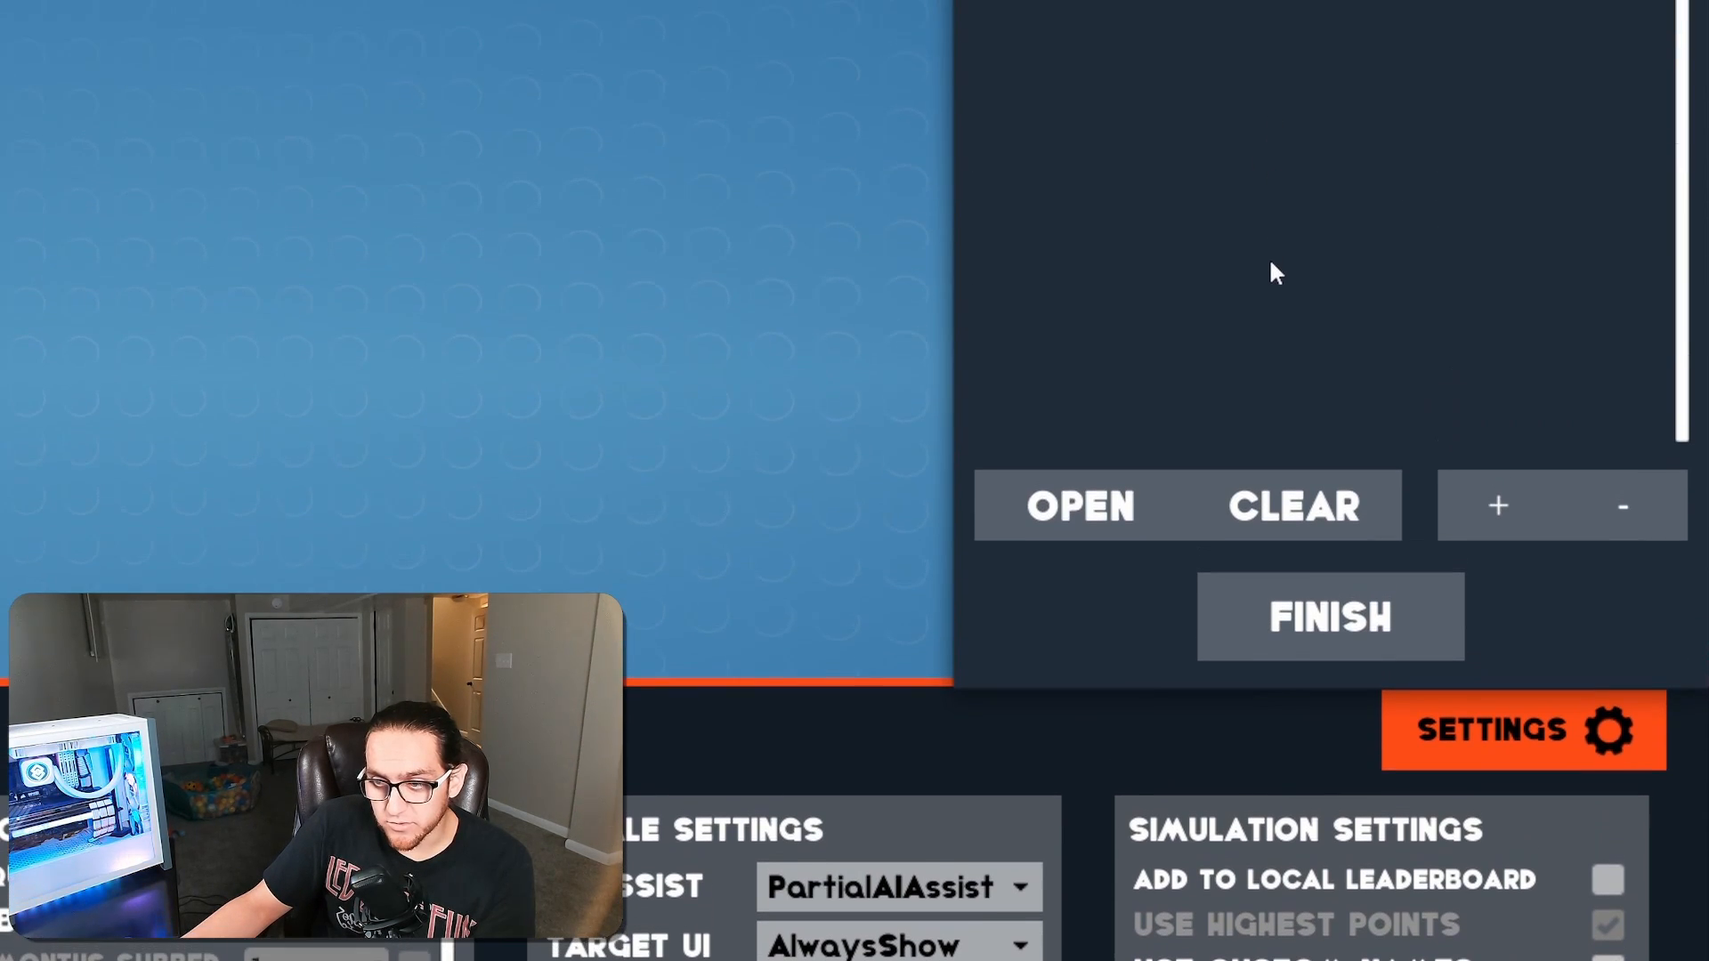
Load Marbles.csv from the Text Files folder in Twitch_Stuff as the custom names list and finish
left_click(1079, 518)
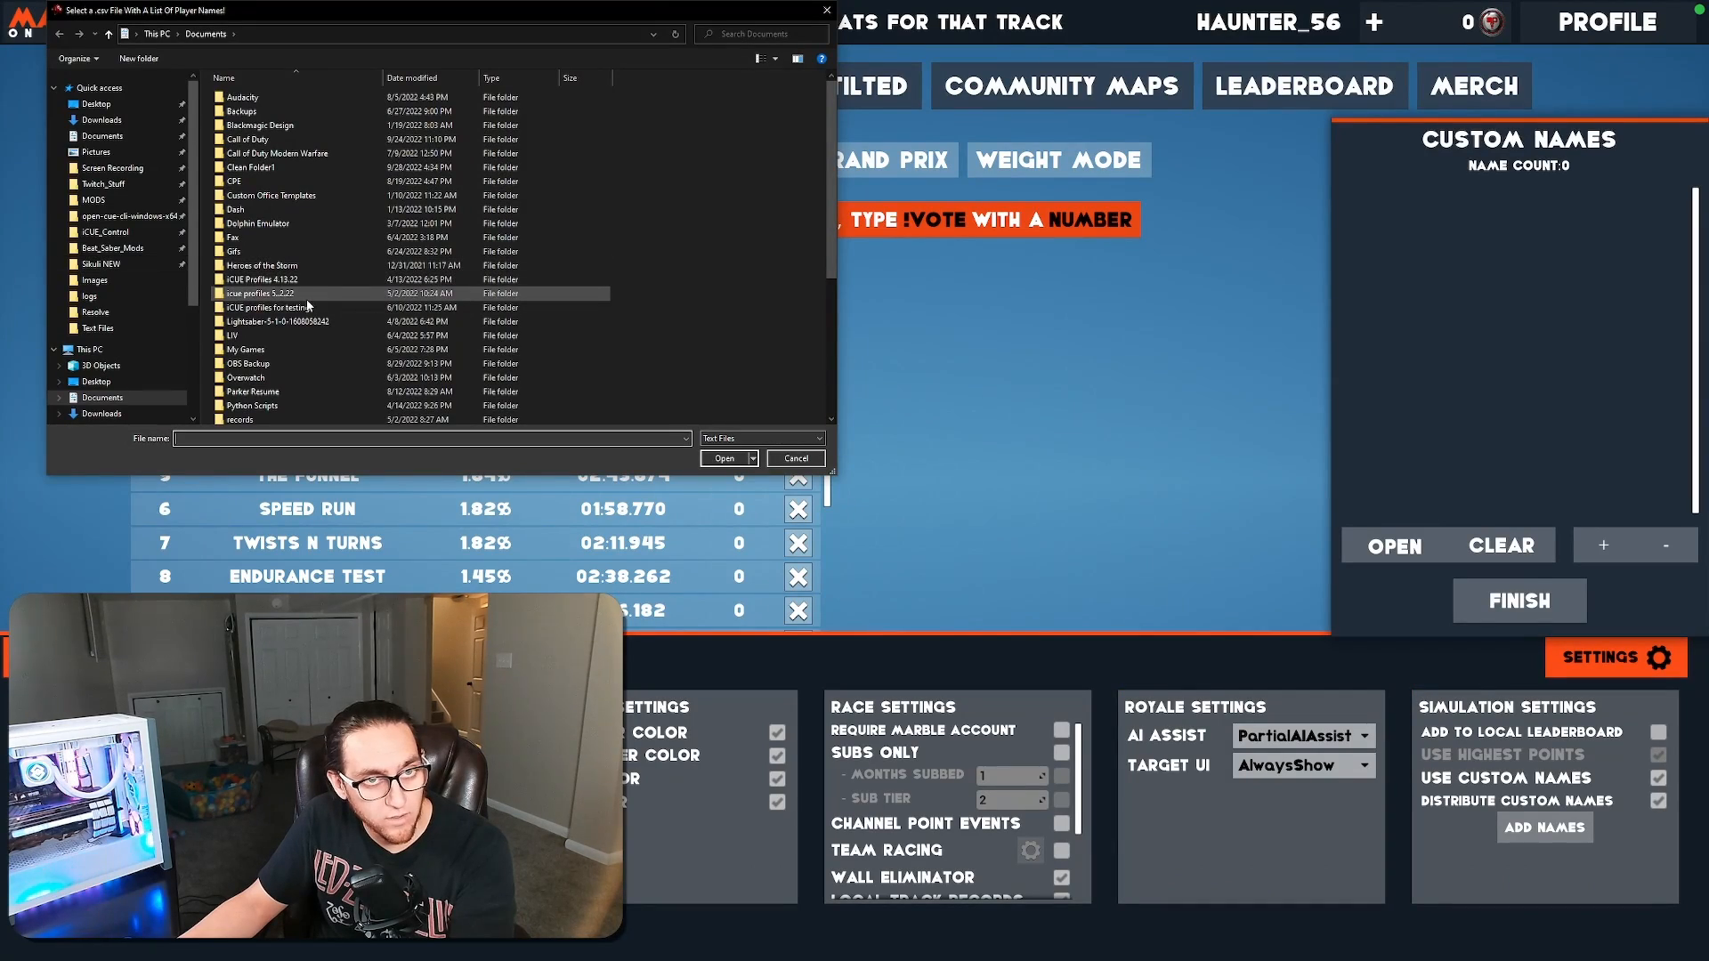
left_click(103, 183)
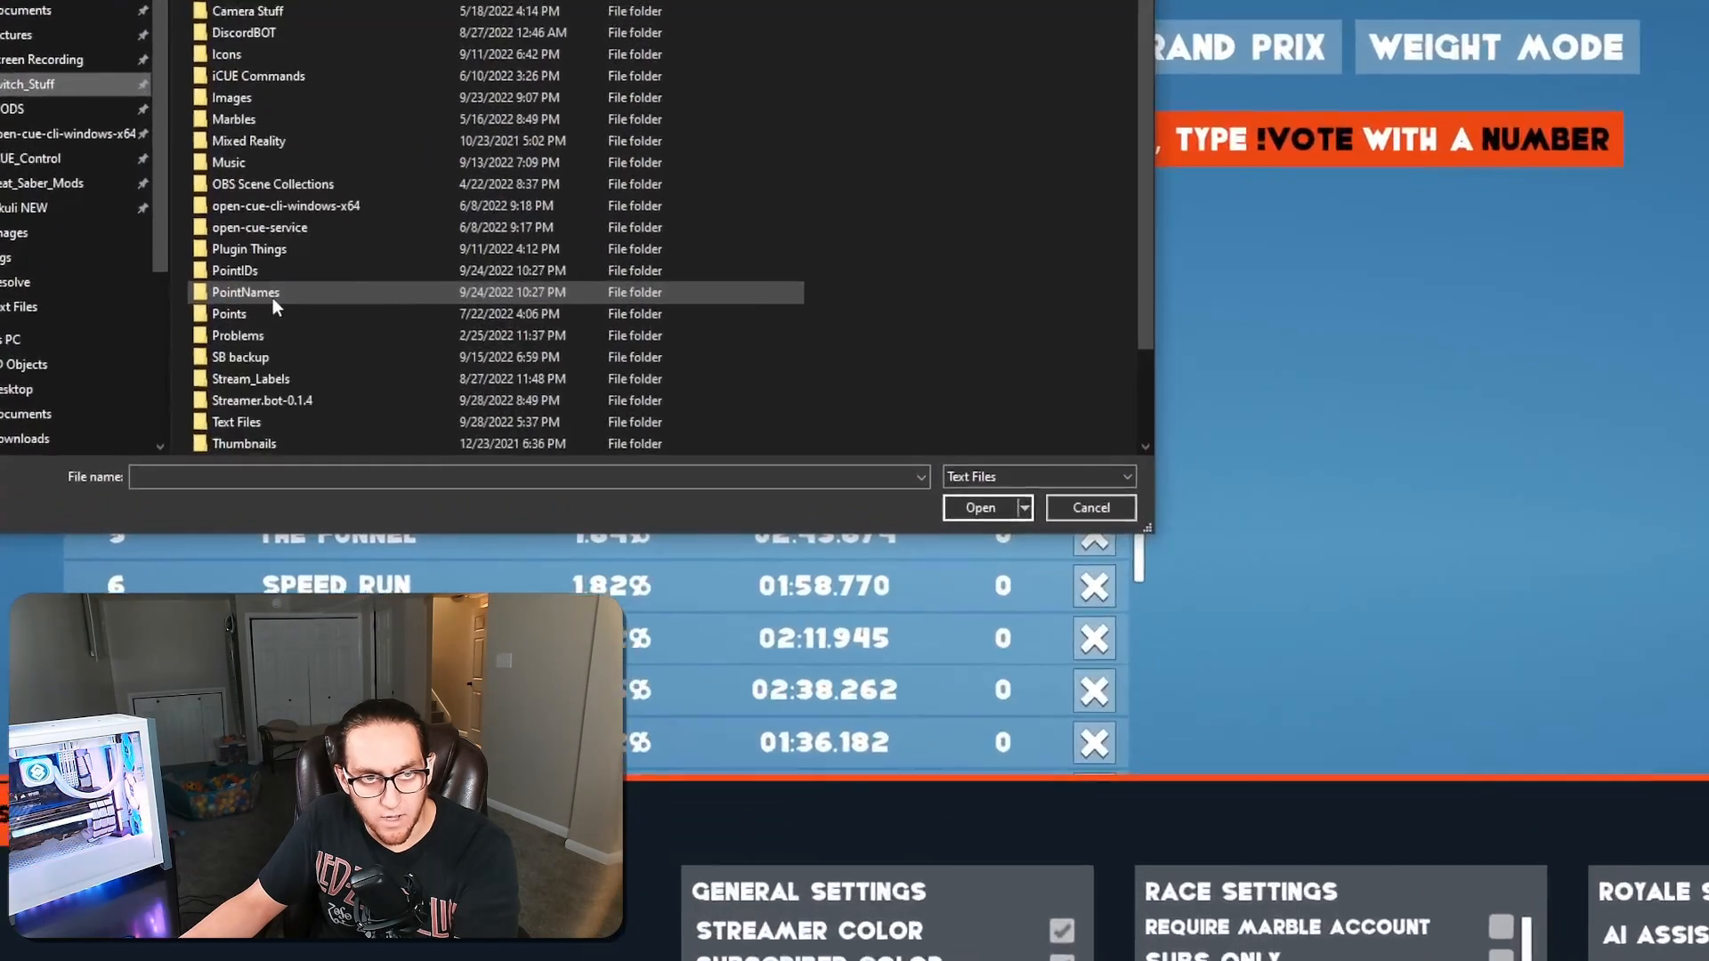
scroll(254, 356, "down", 2)
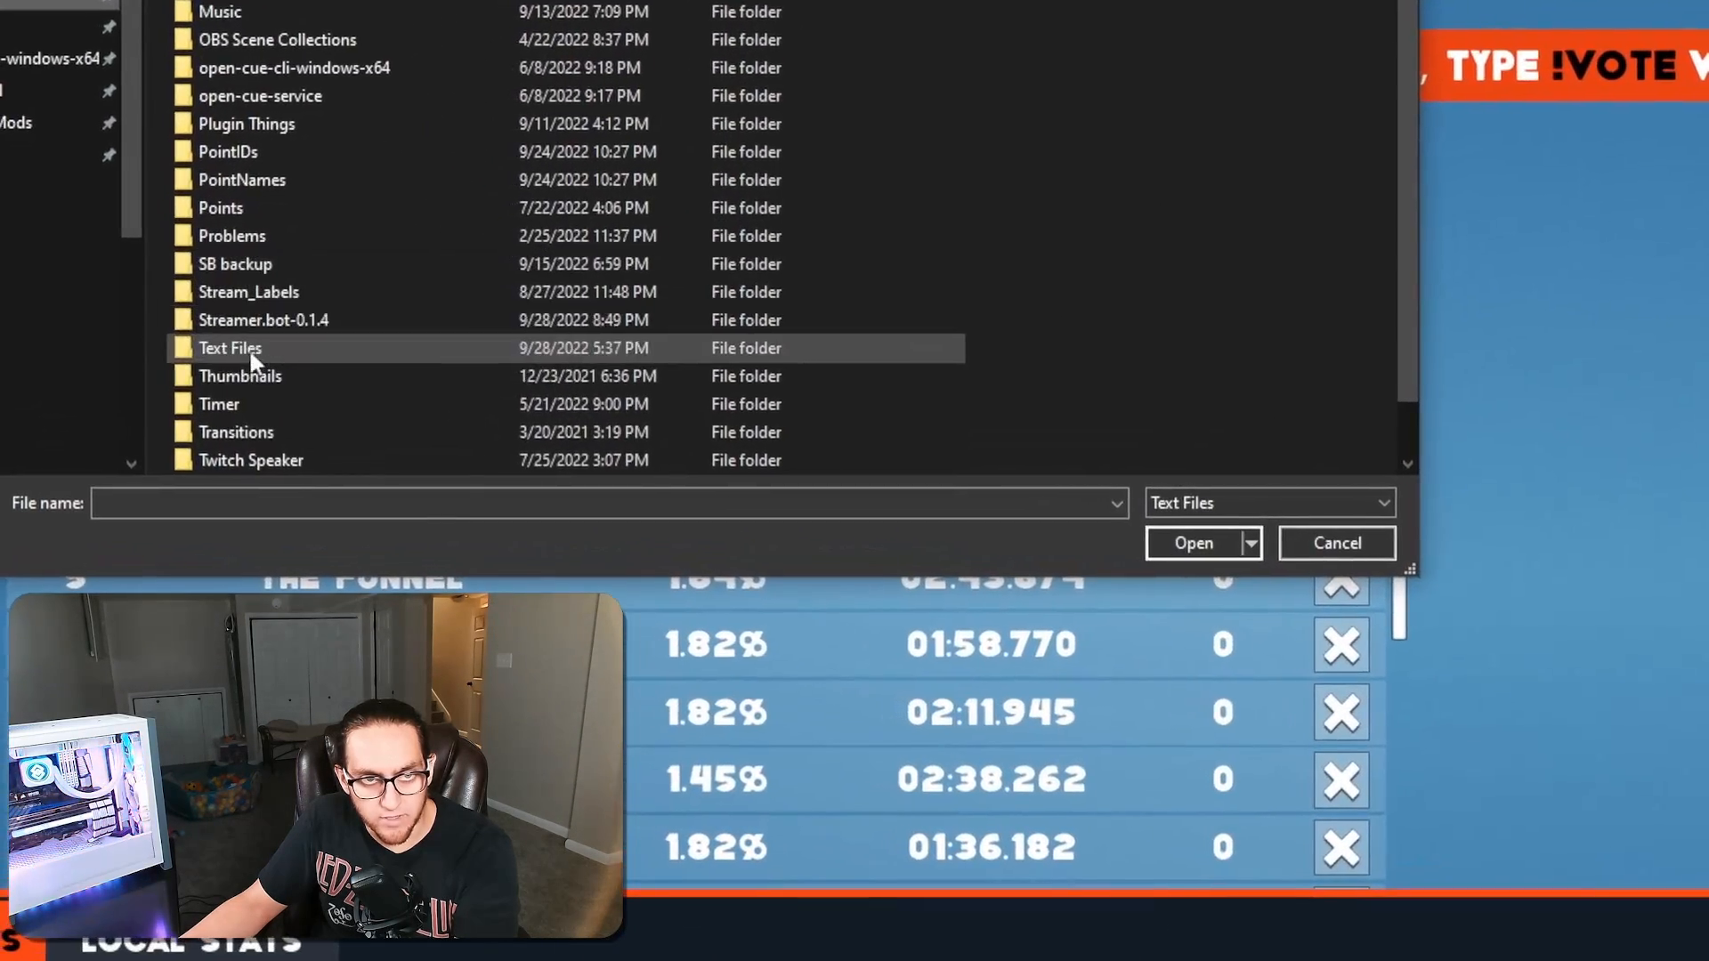
double_click(261, 351)
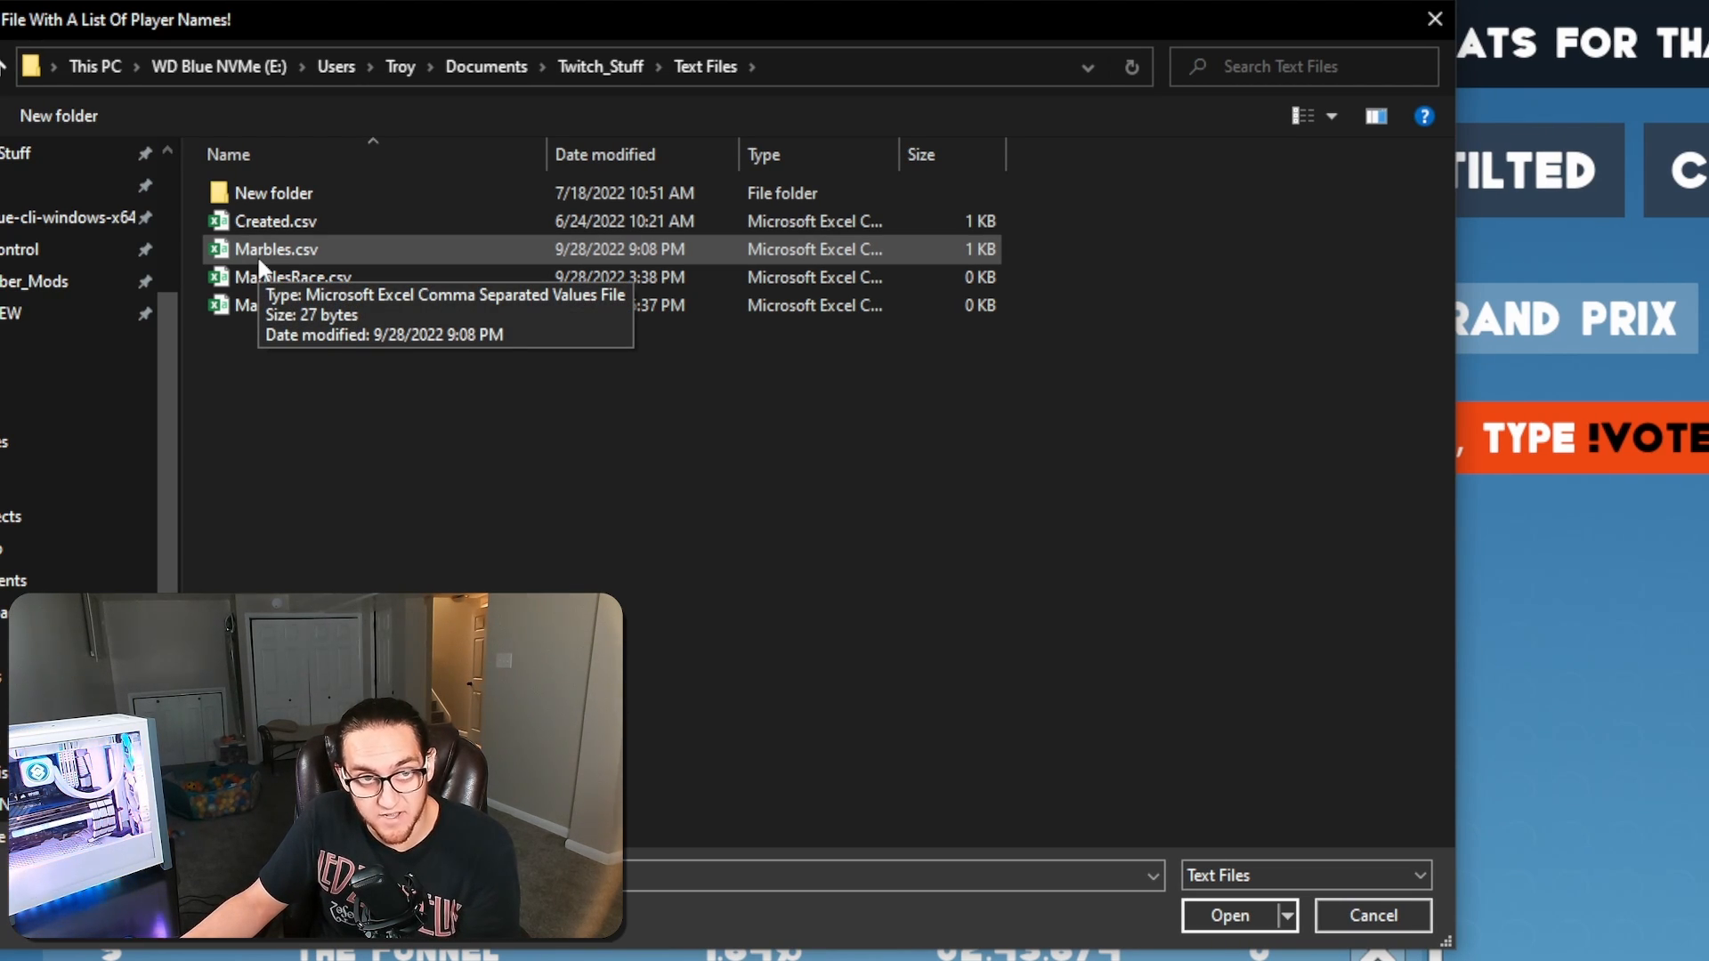
left_click(259, 254)
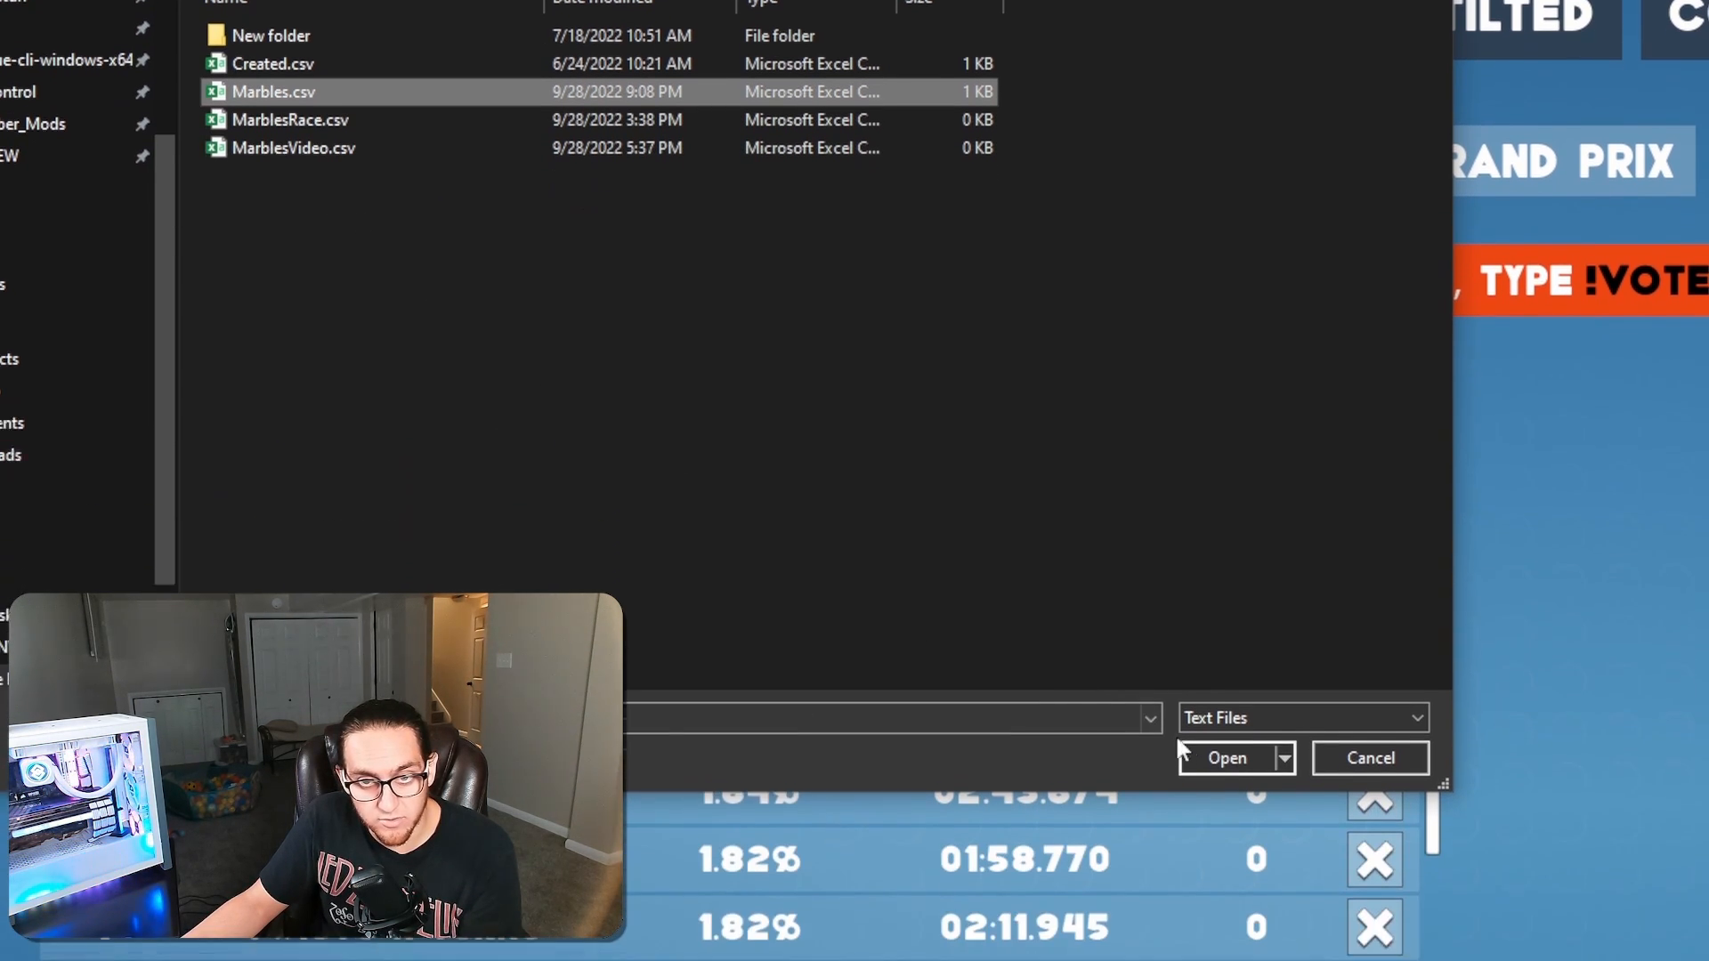
left_click(1202, 755)
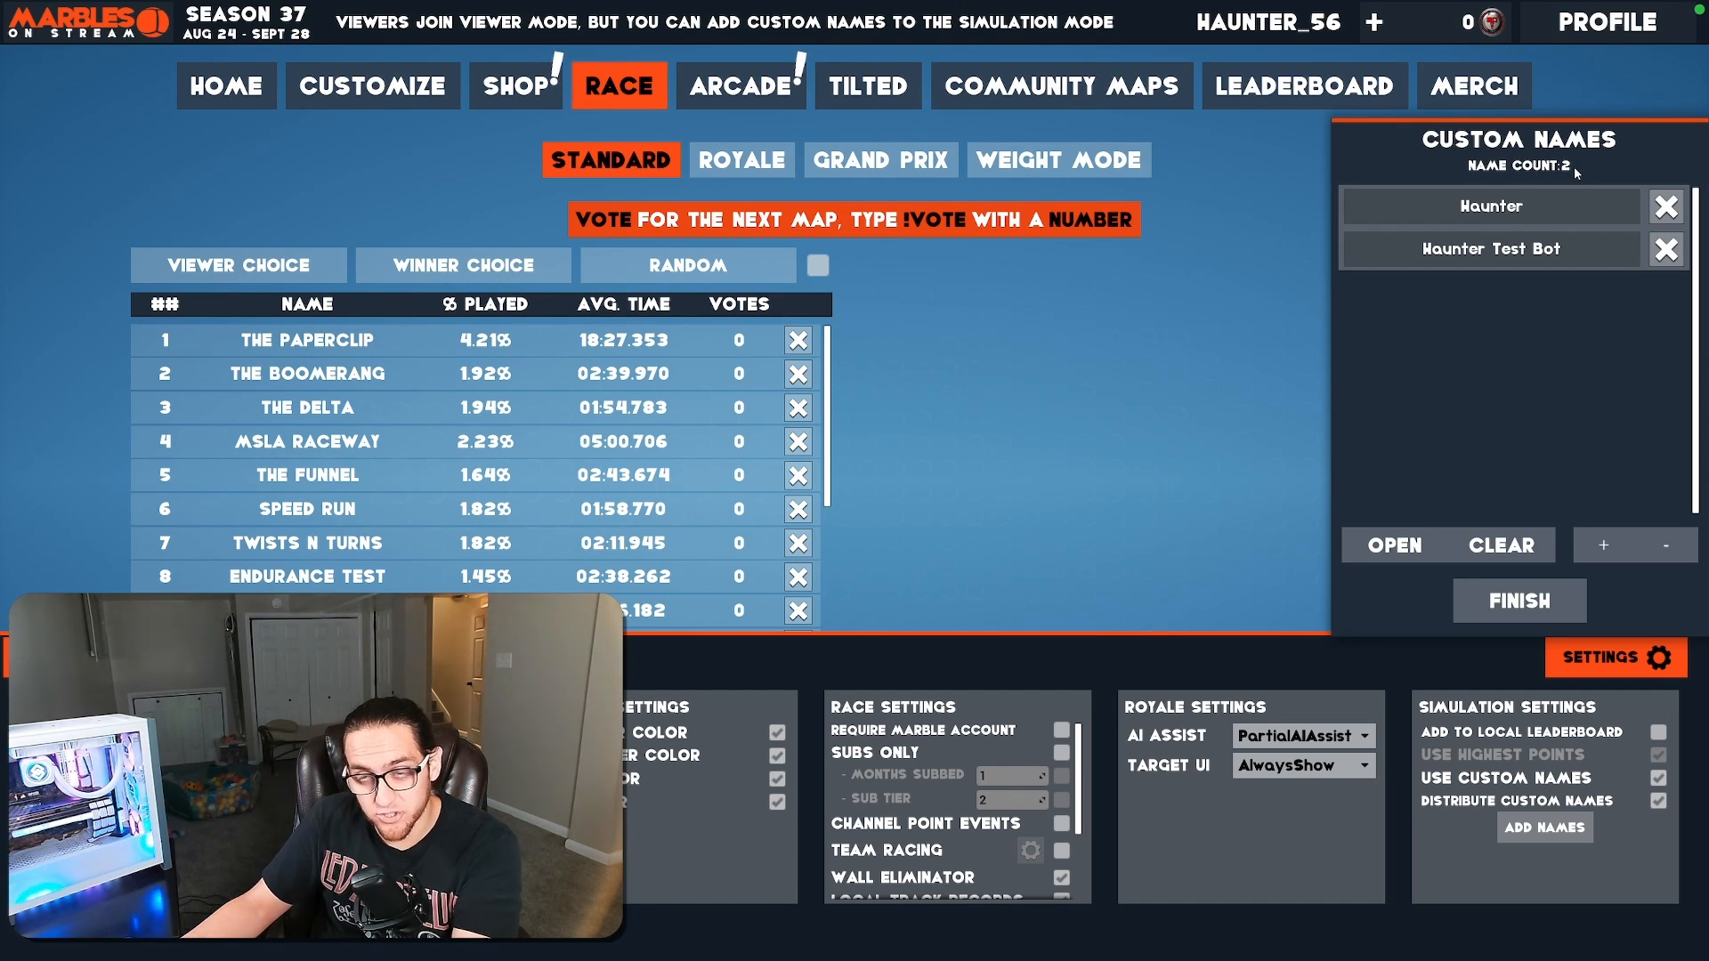
left_click(1522, 600)
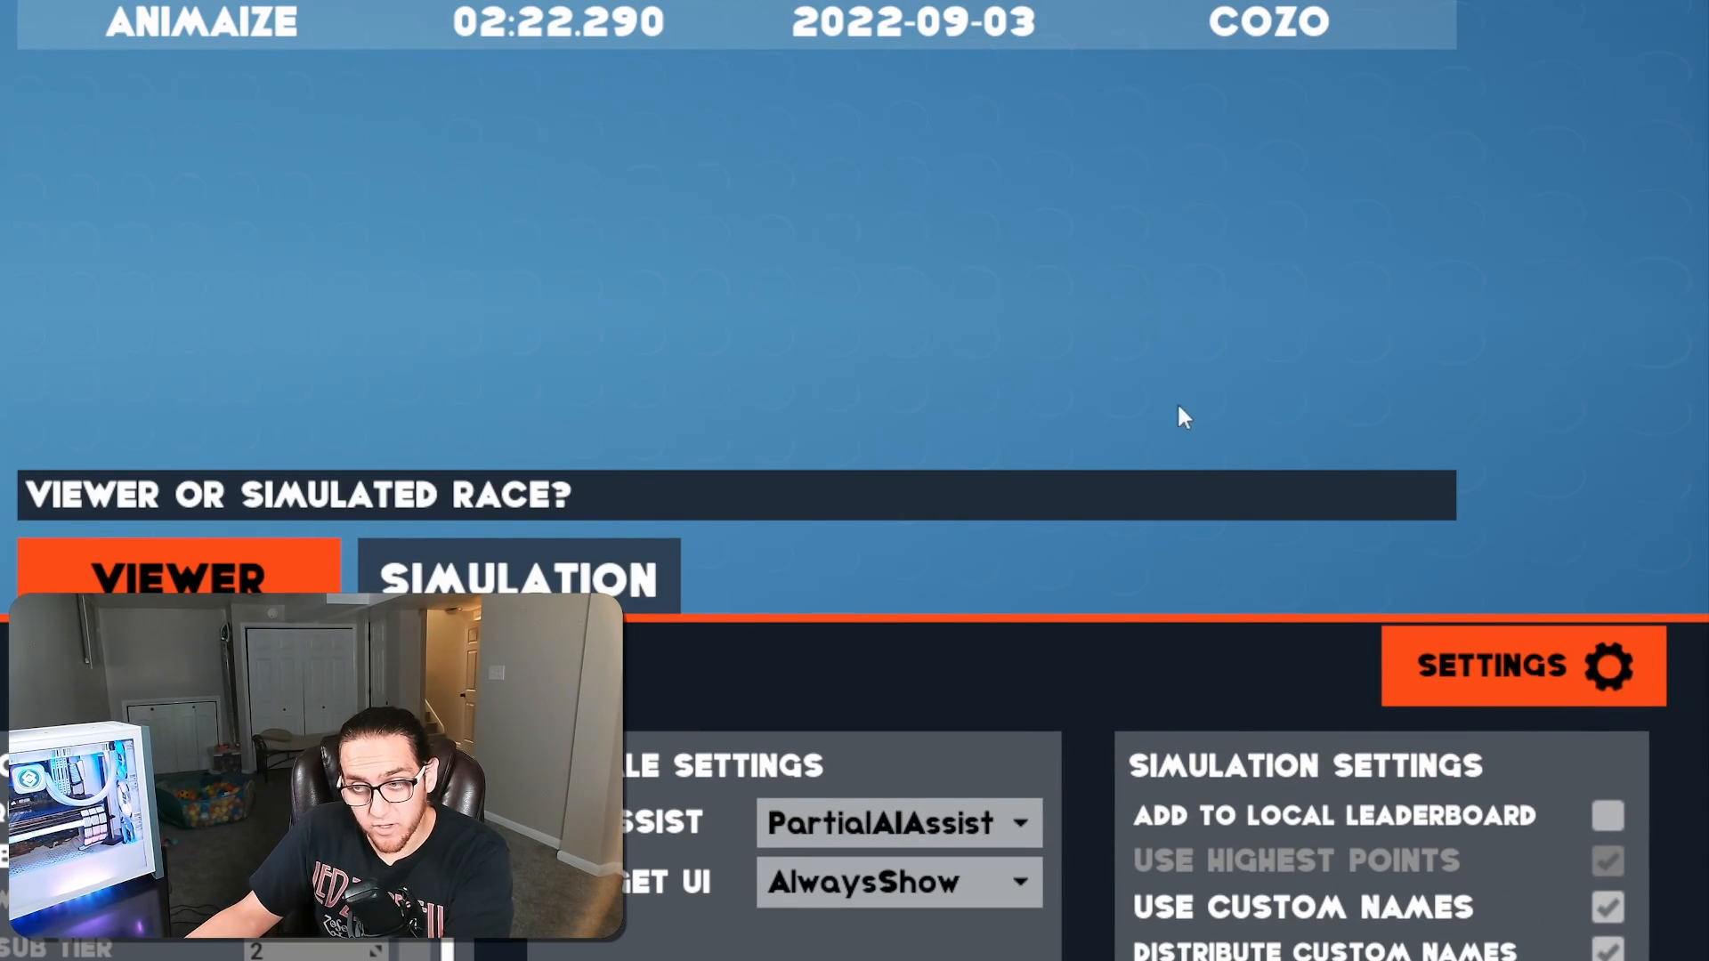
Close the race settings, pick a random track and set the race type to Simulation
left_click(1481, 668)
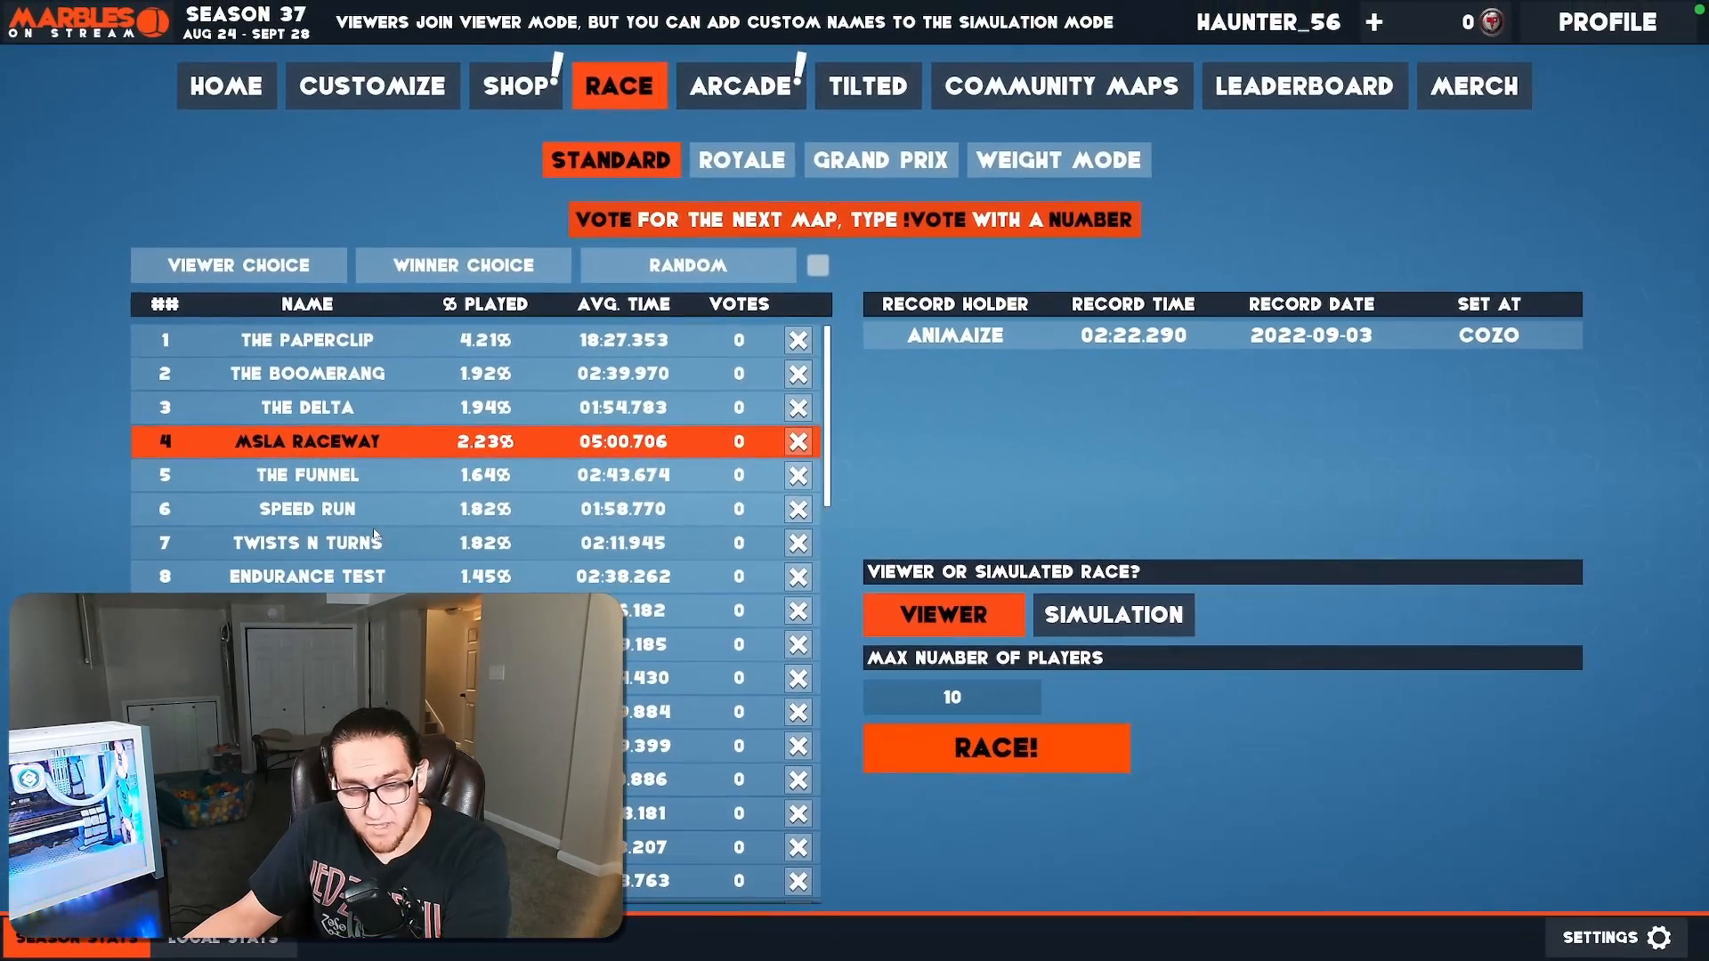
left_click(669, 269)
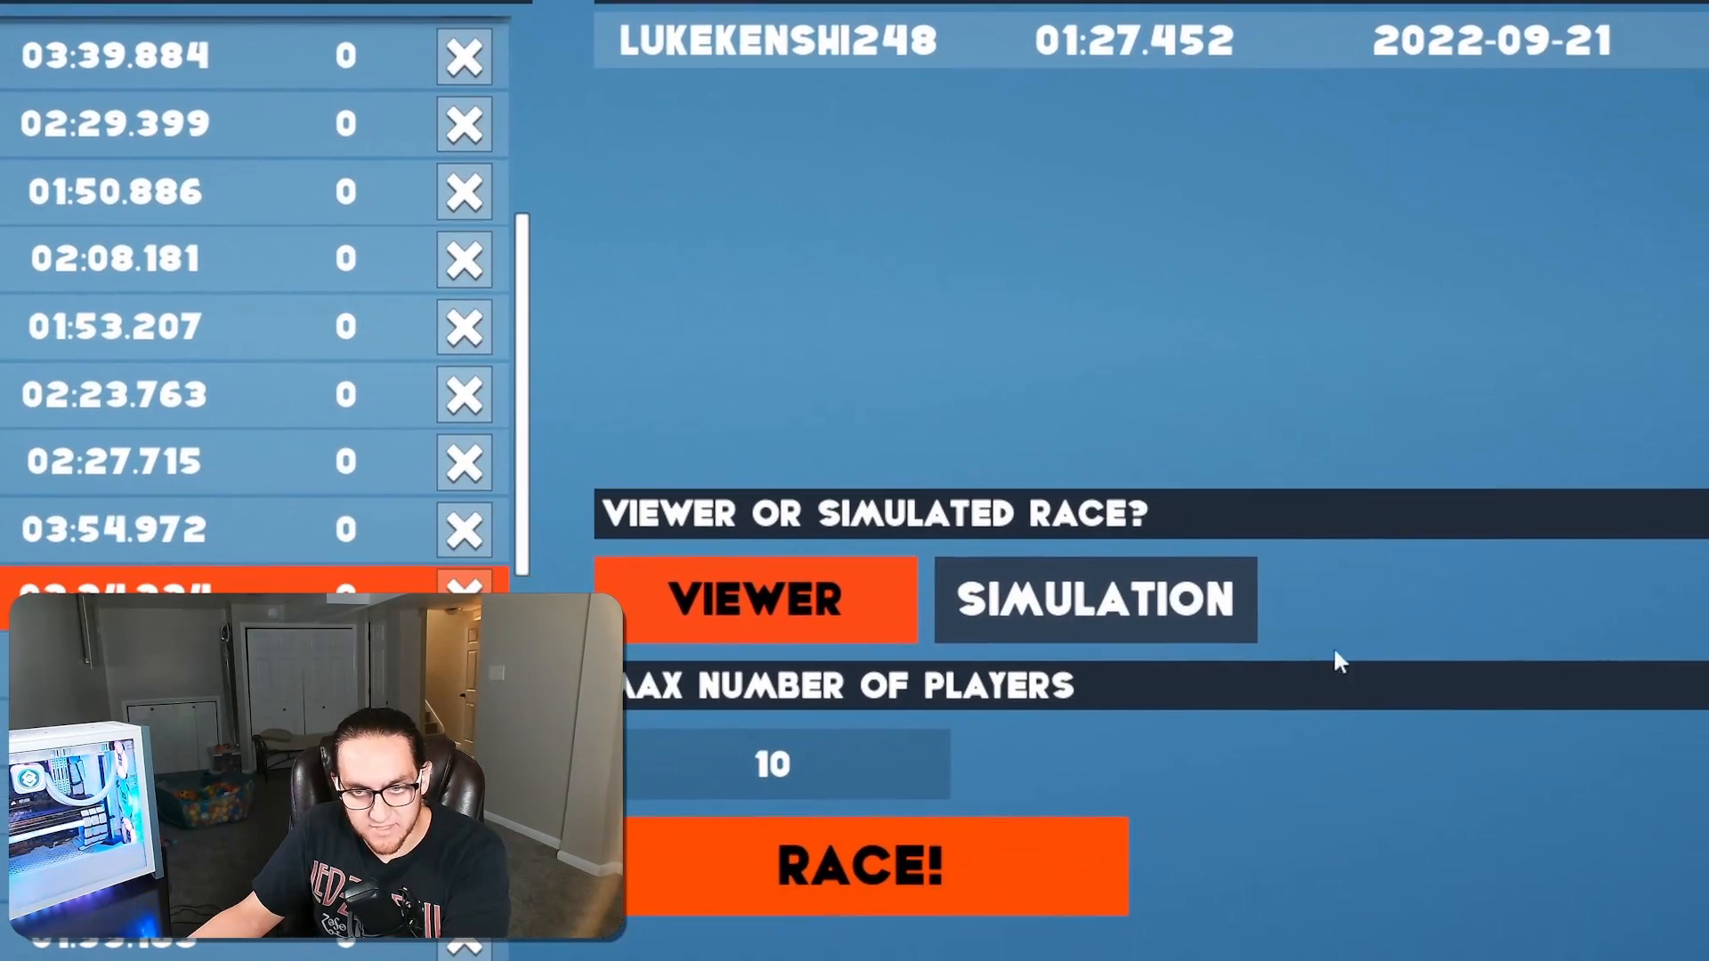
left_click(1310, 710)
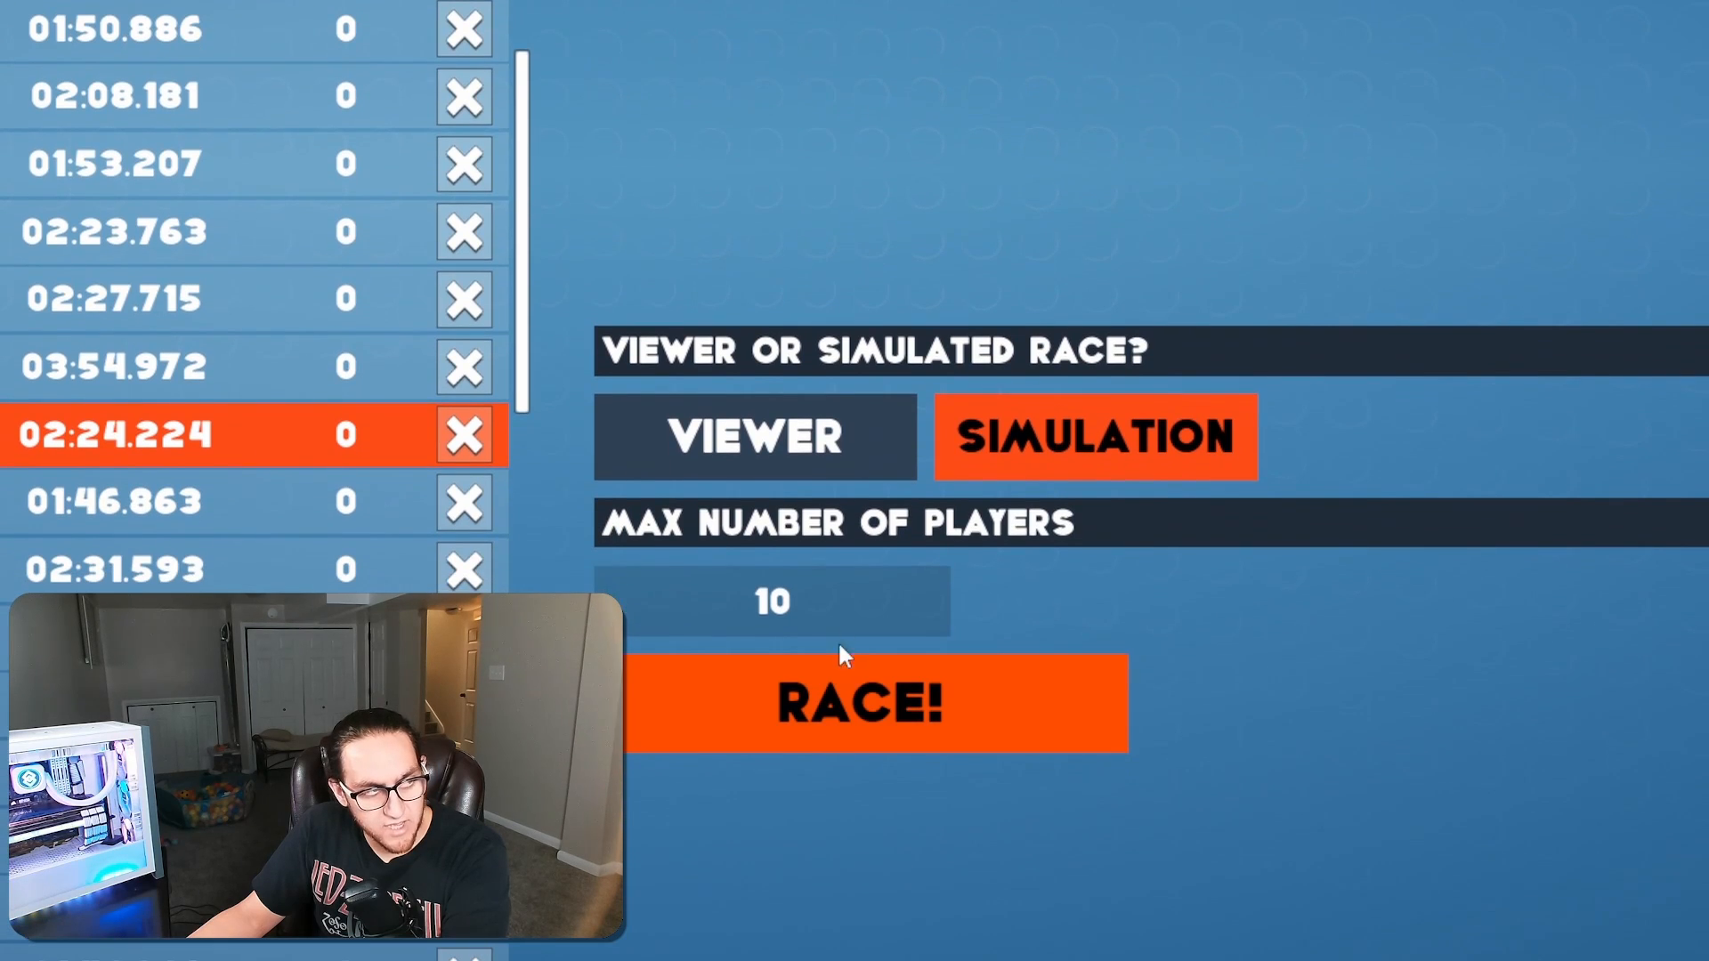
Set the maximum number of players to 2, then launch and start the race
left_click(815, 613)
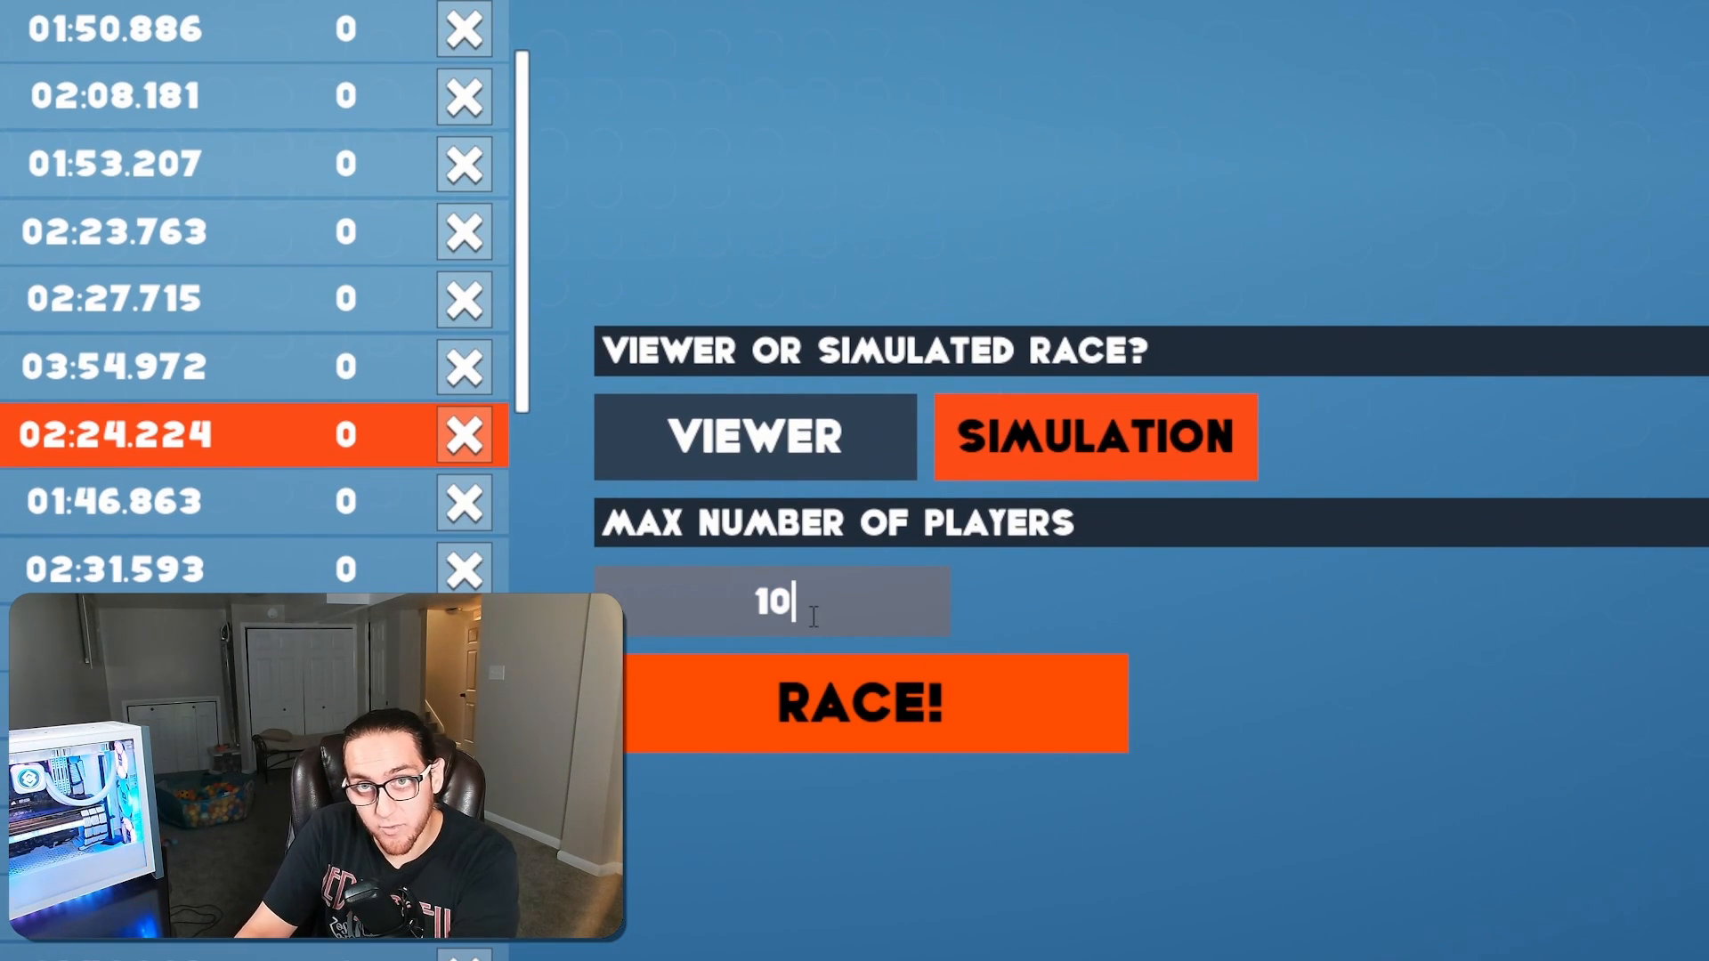
key("BackSpace")
key("BackSpace")
type("2")
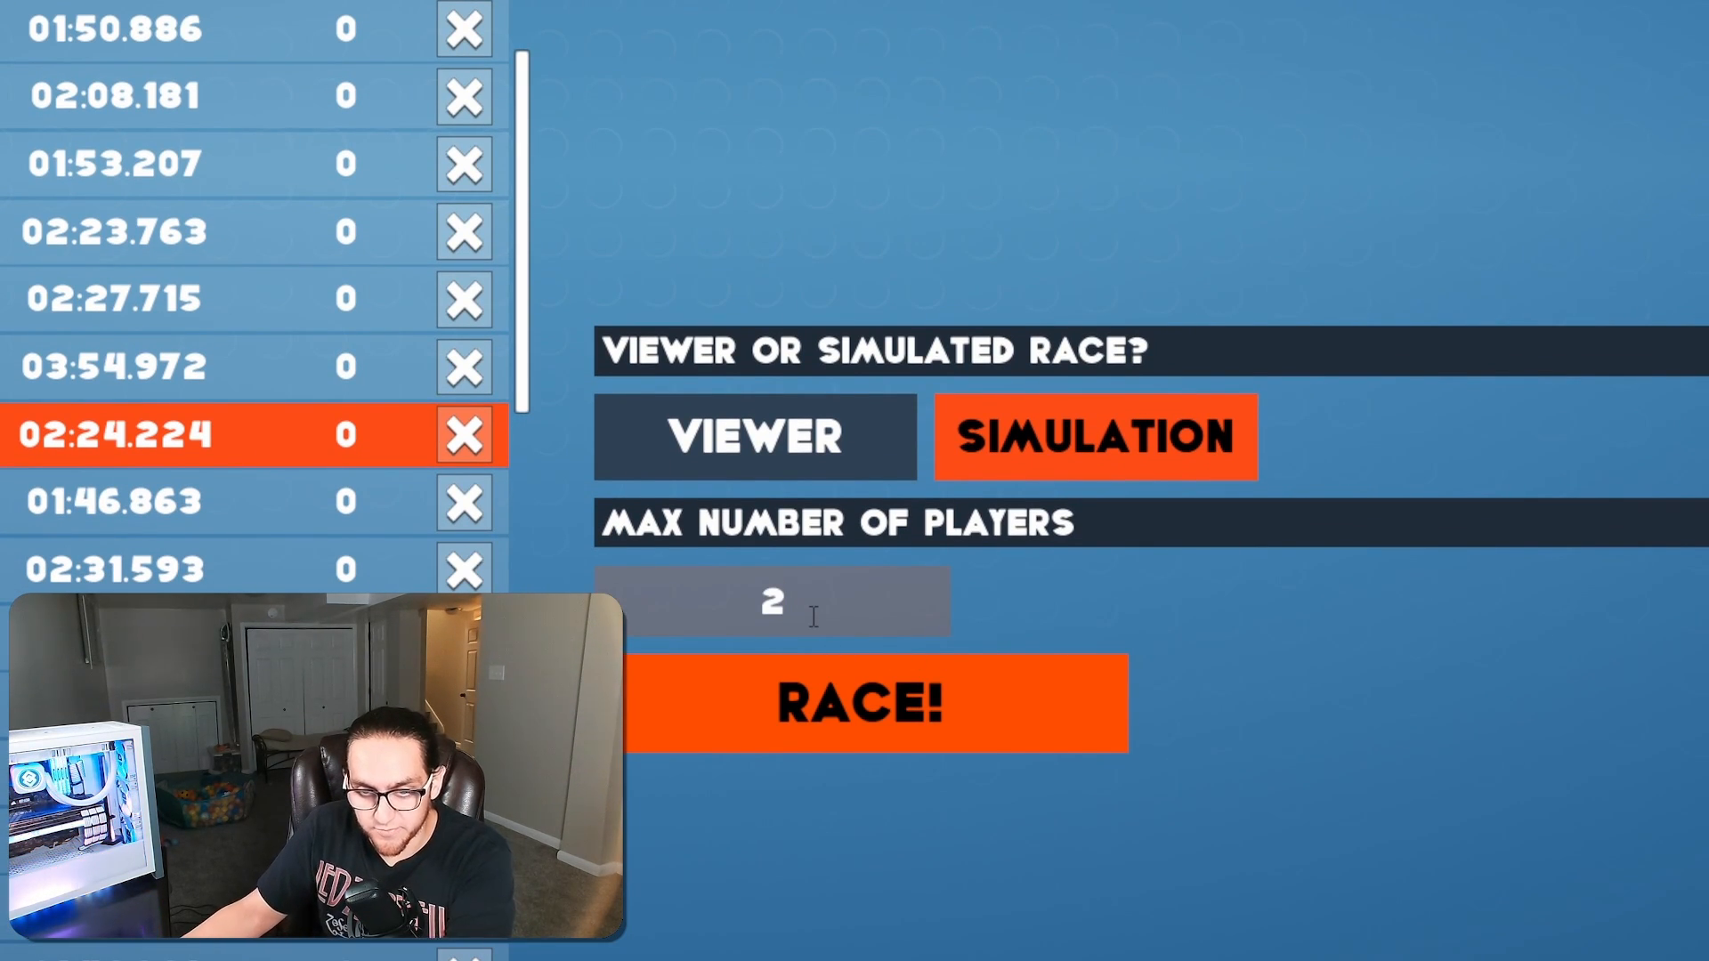
left_click(860, 738)
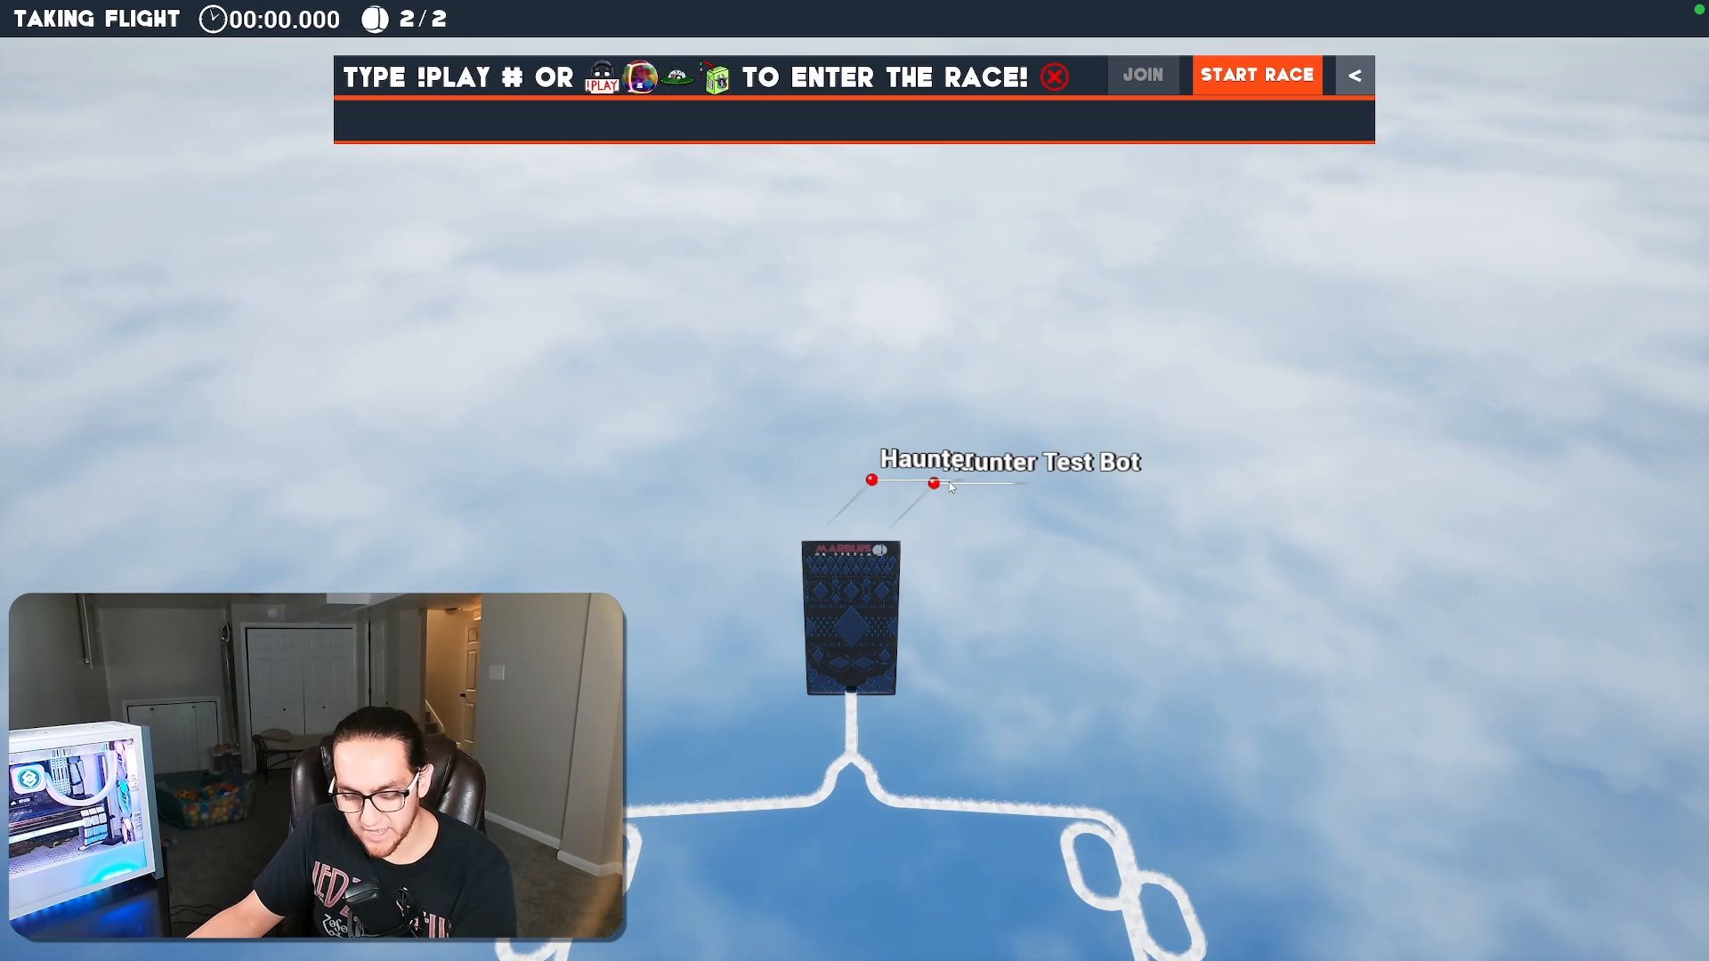
left_click(1263, 83)
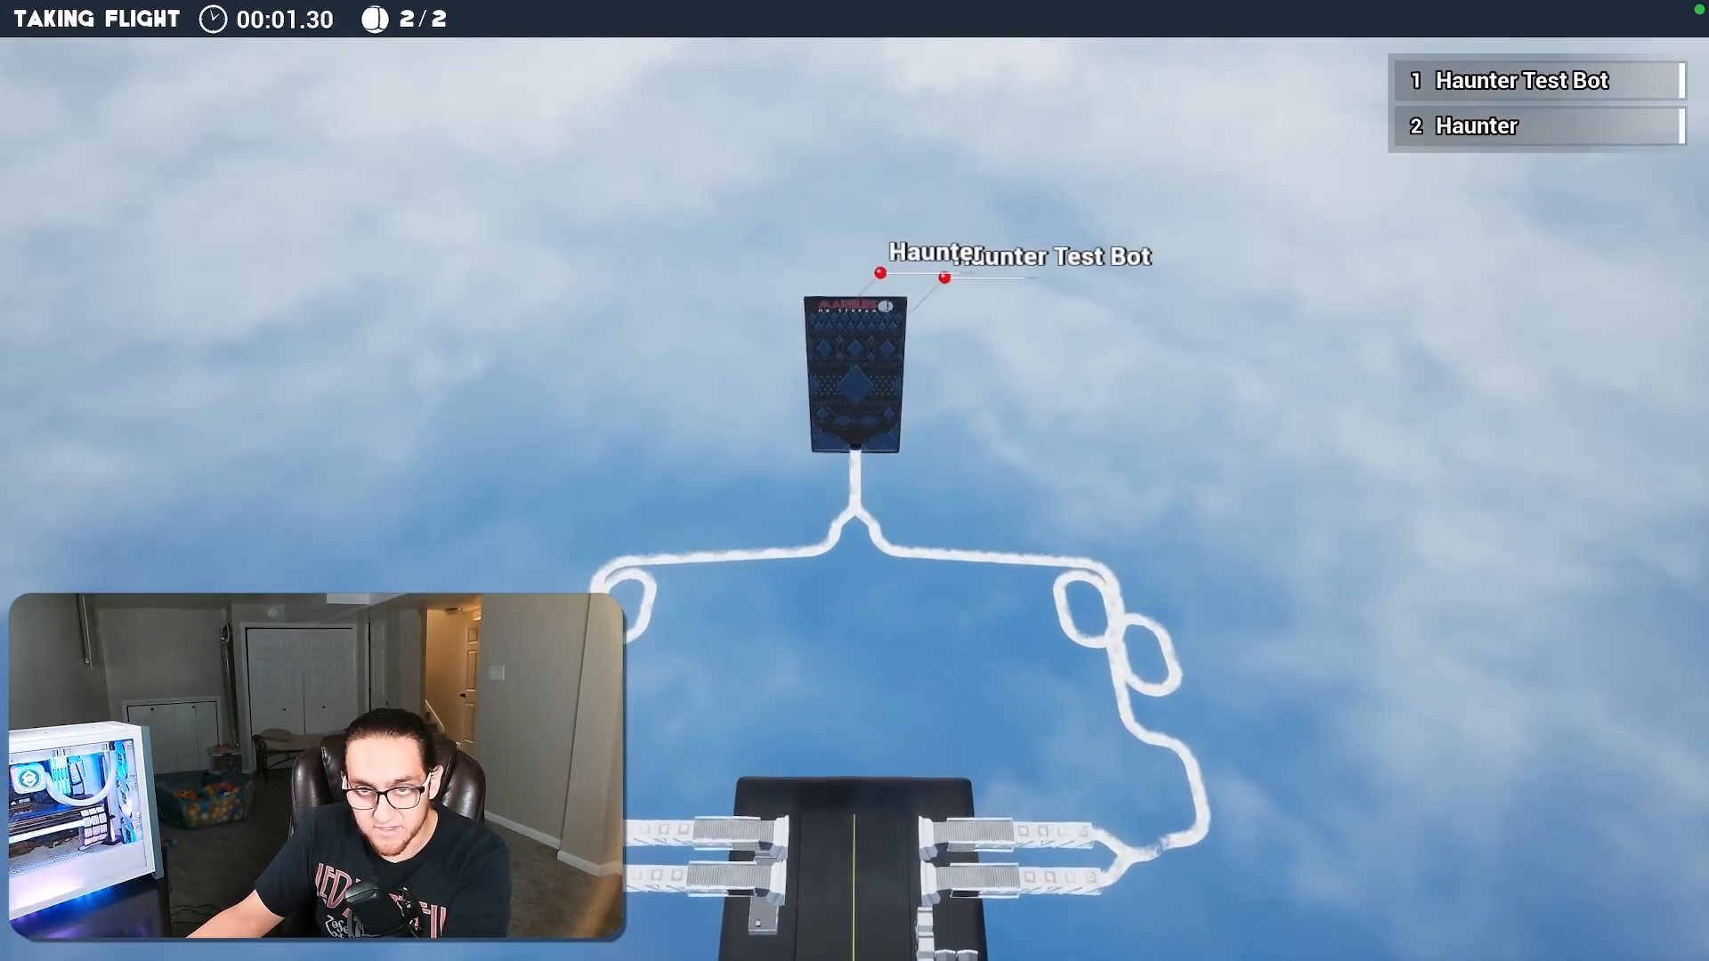